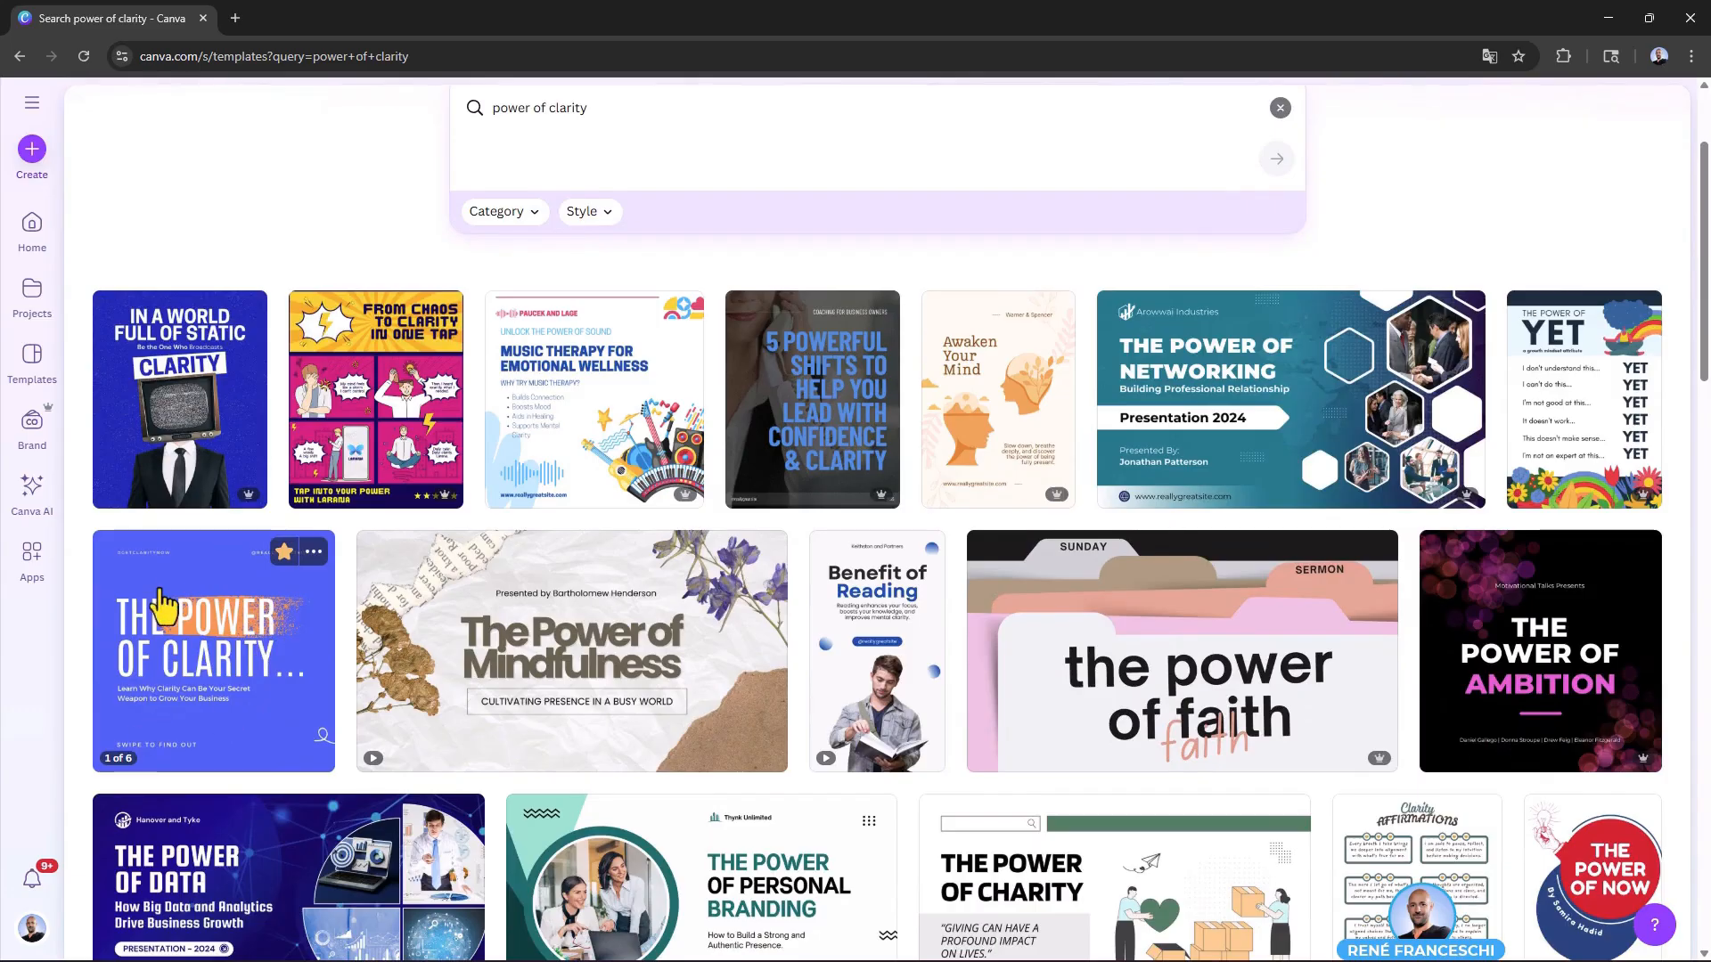
Step: Open the Blue Power of Clarity Instagram Post Carousel template for customization
scroll(241, 624, down, 1)
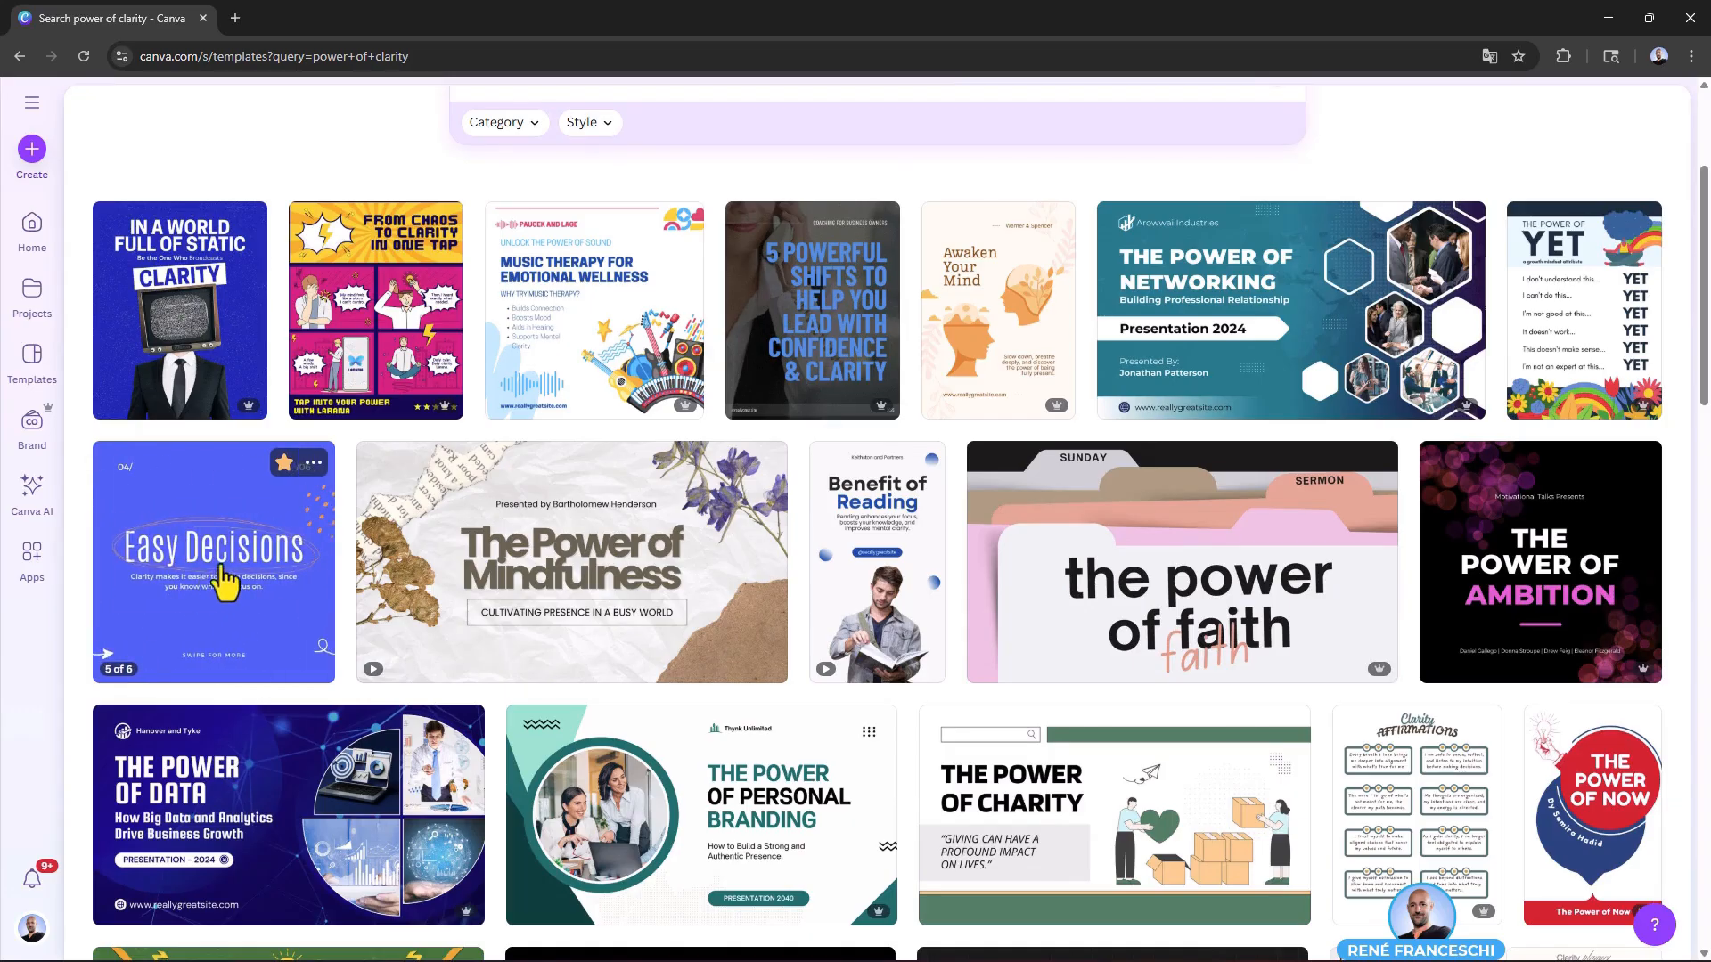
click(224, 581)
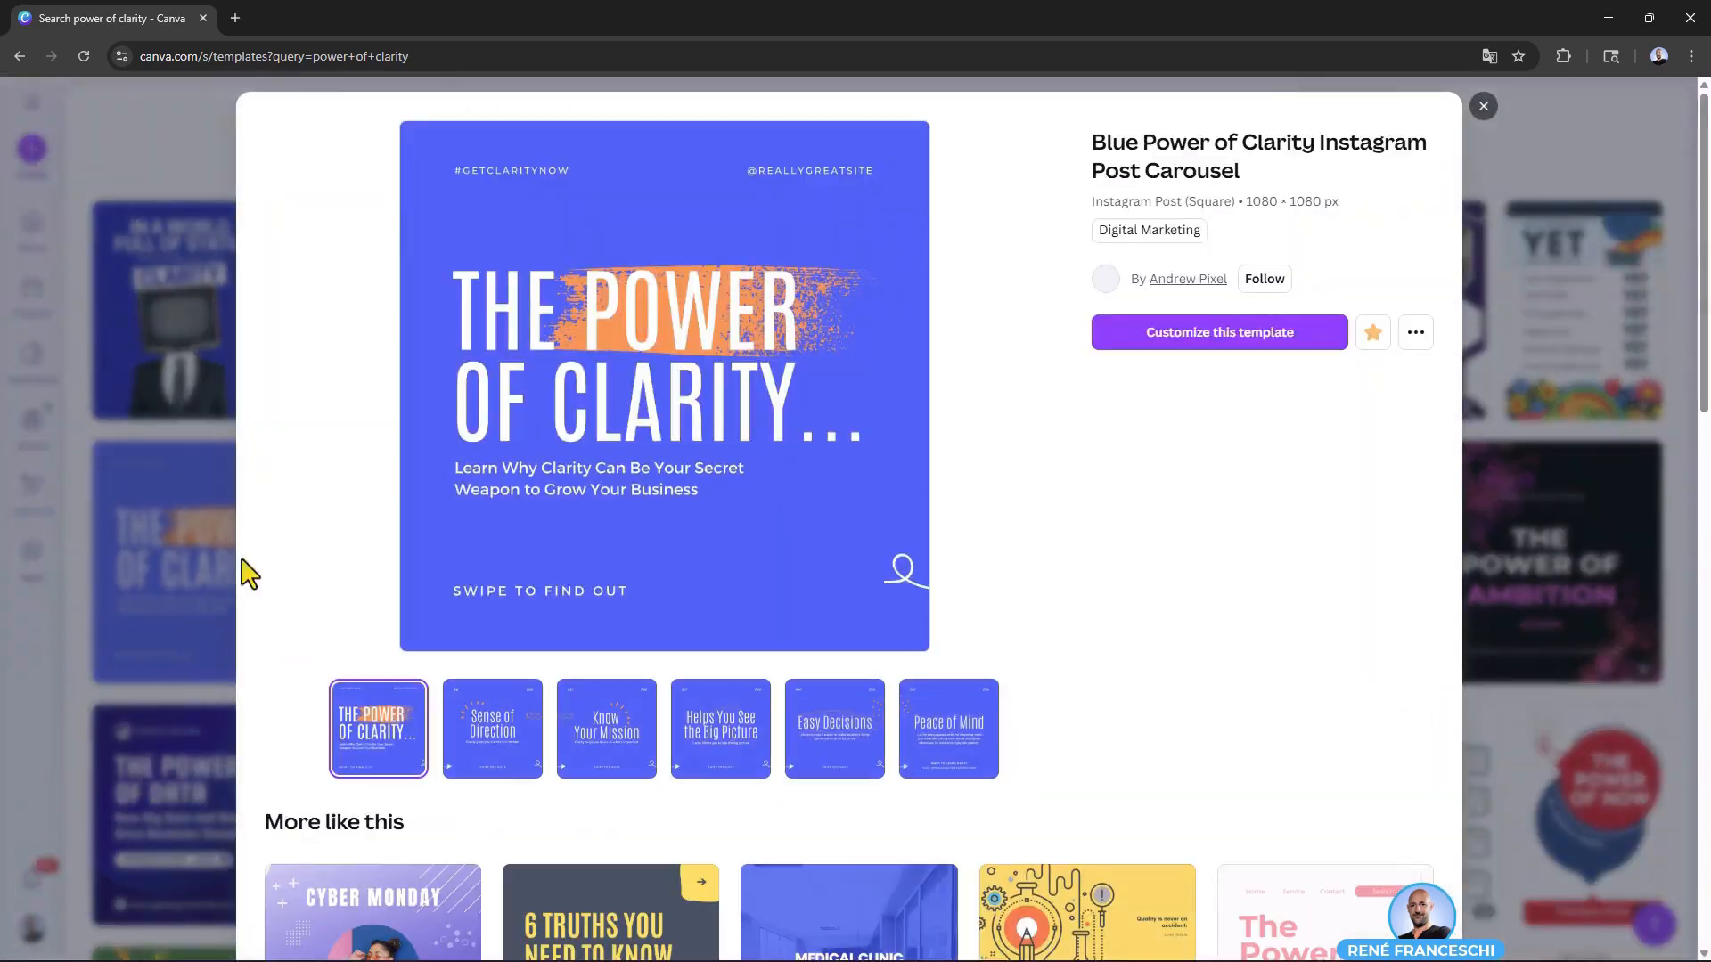
click(1252, 338)
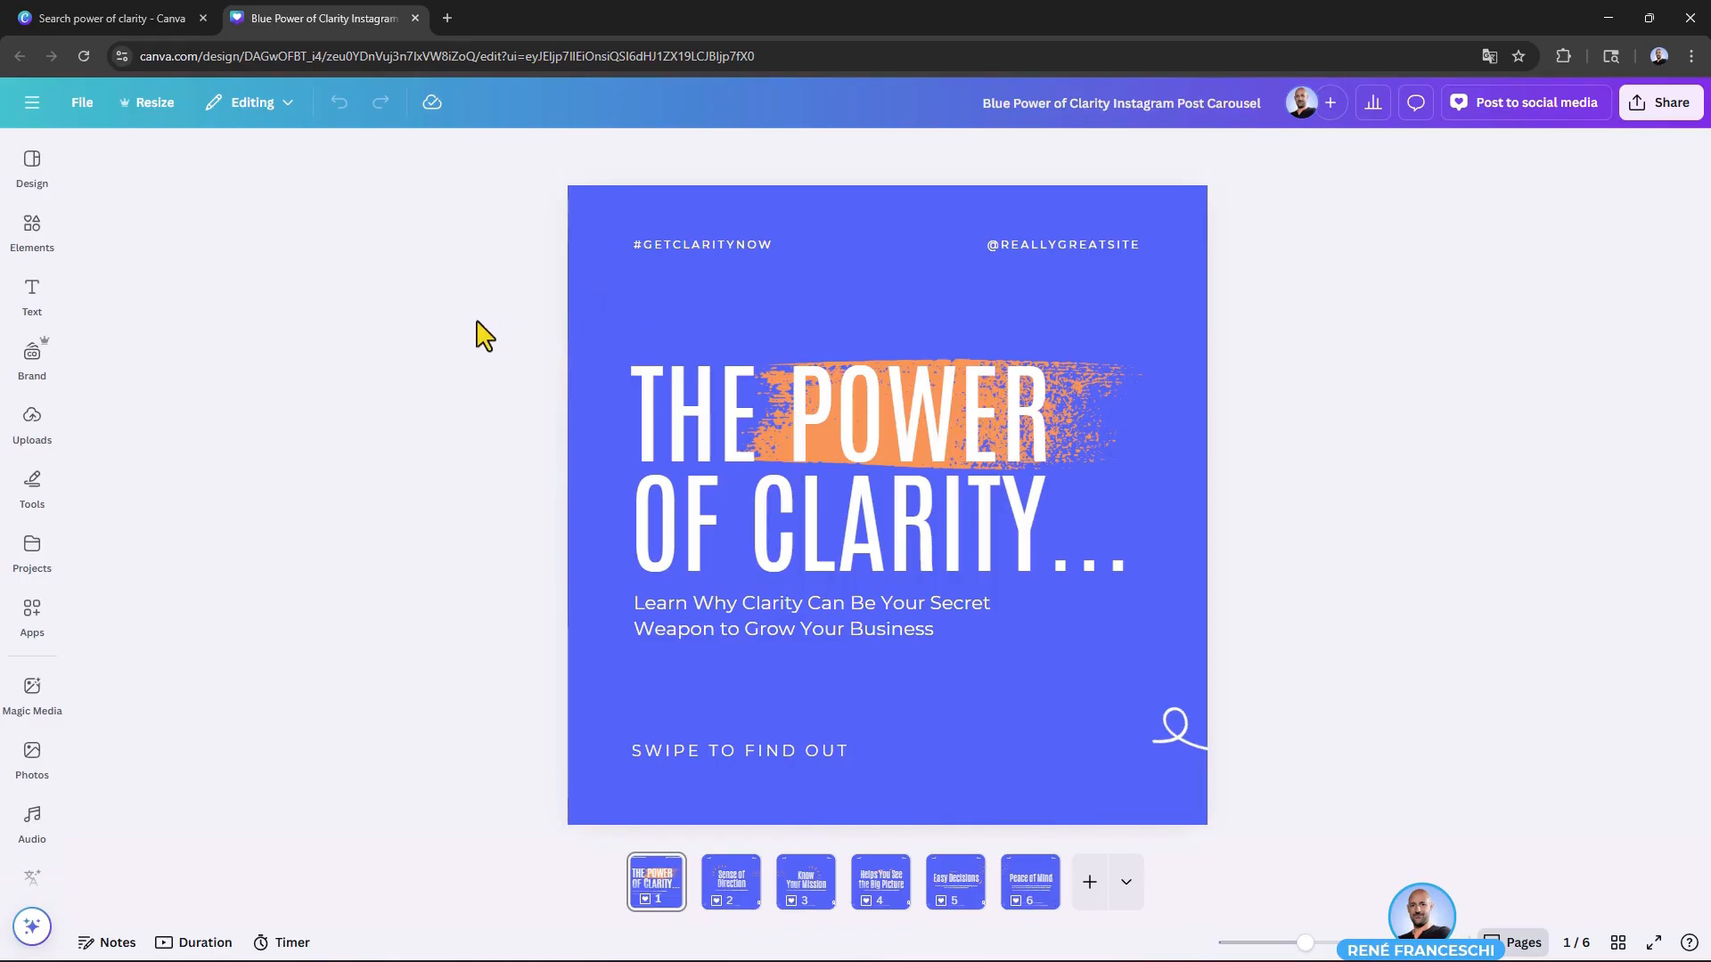
Step: Try the purple-to-turquoise, turquoise-to-blue and yellow-to-orange default gradients as page 1's background
click(589, 203)
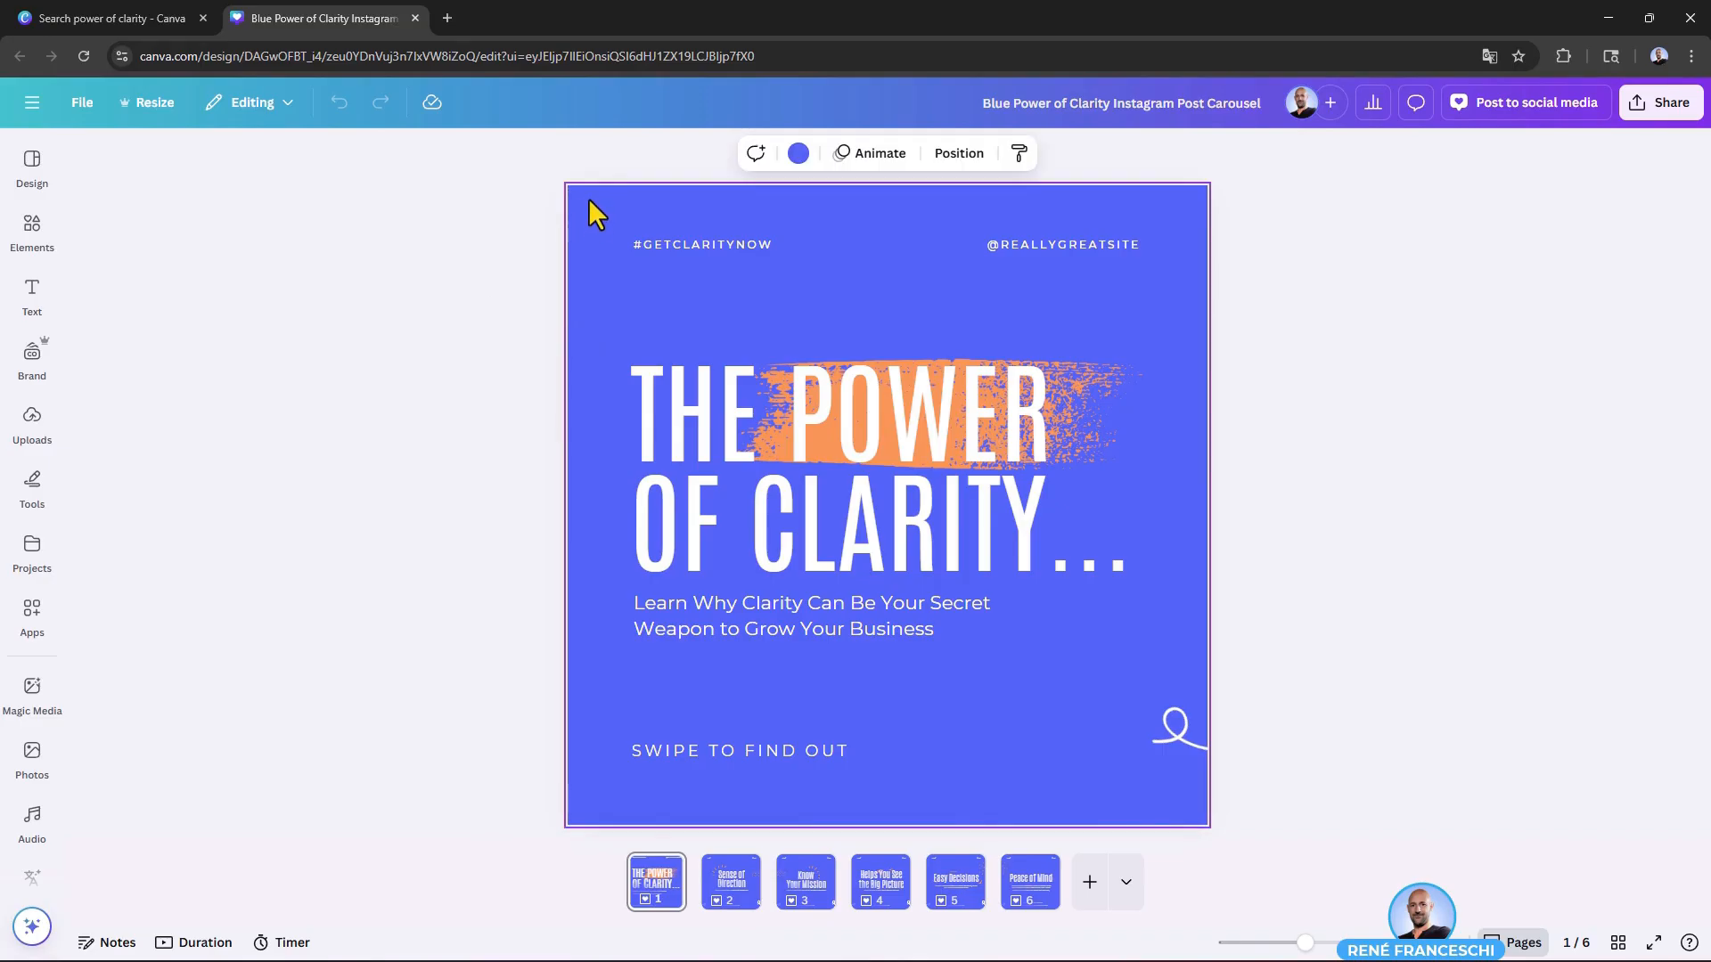
click(799, 156)
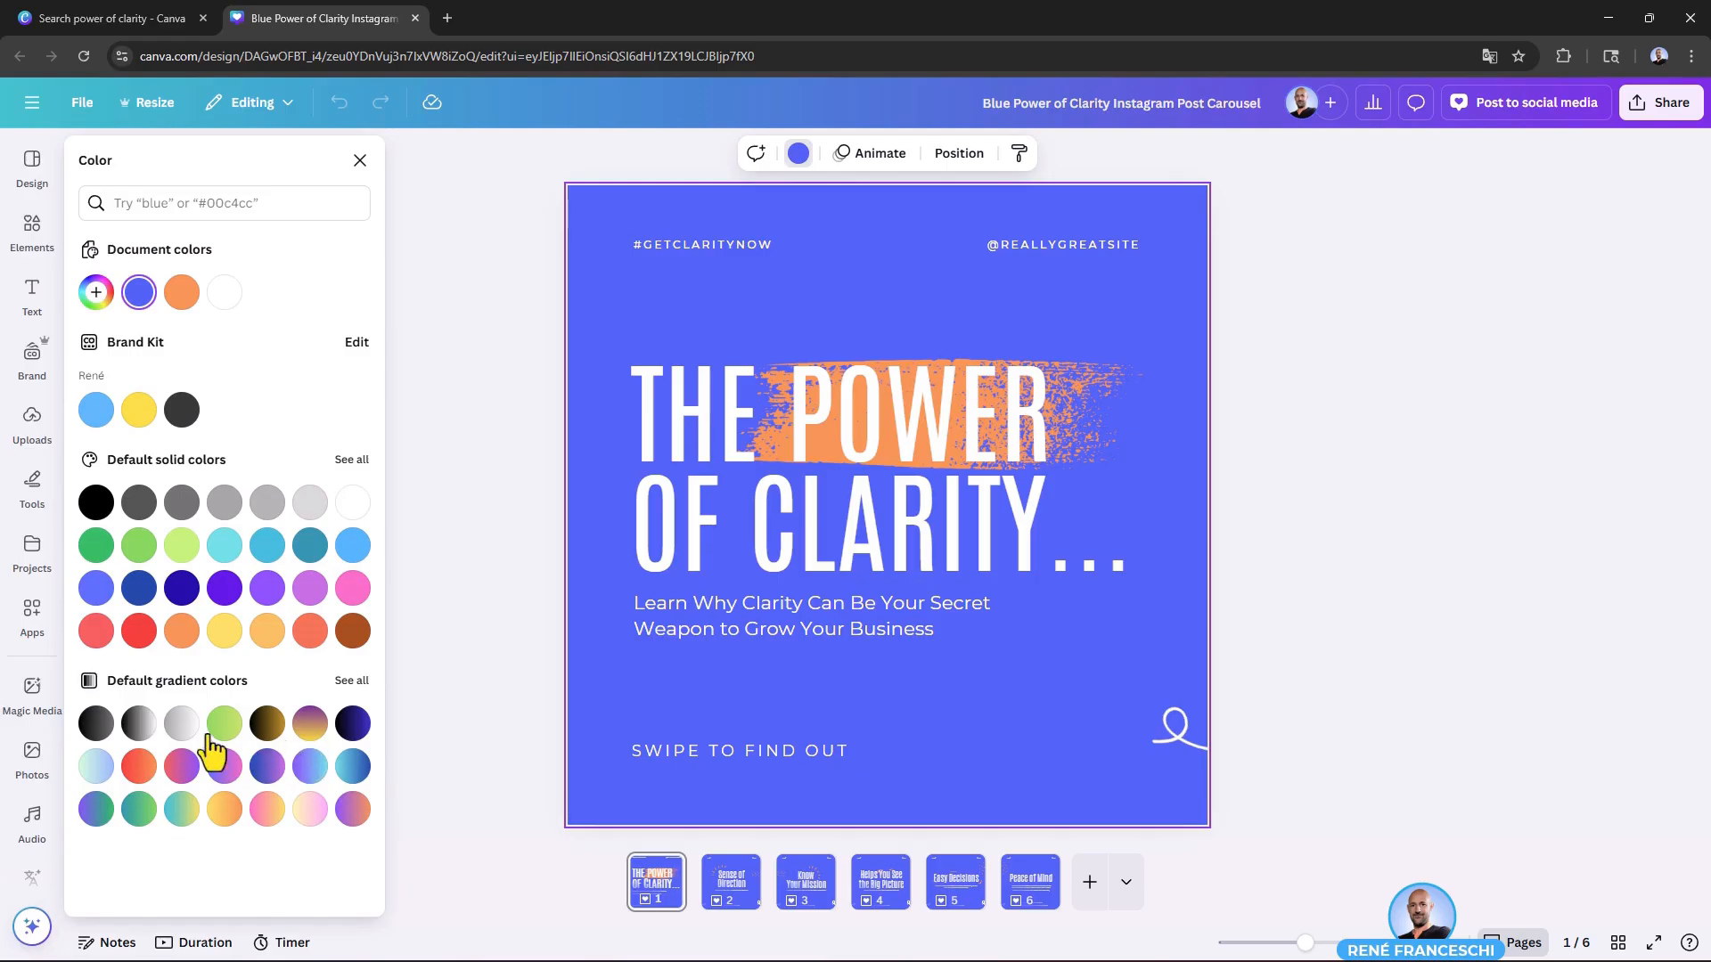
click(310, 781)
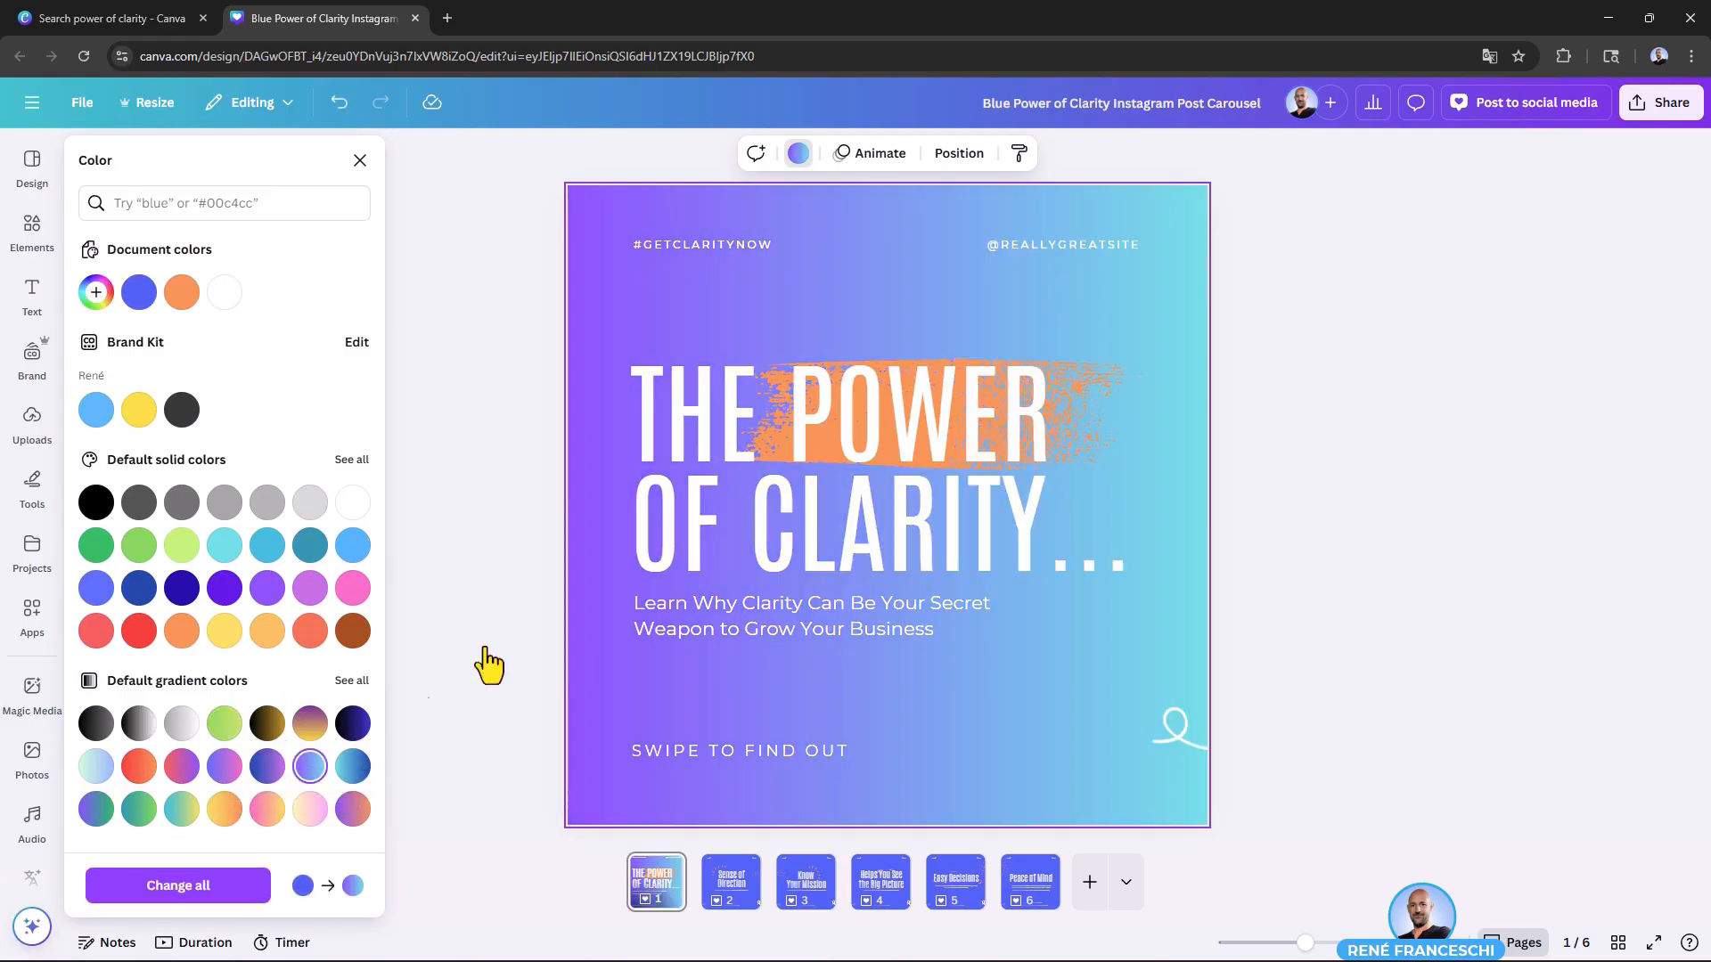
click(353, 768)
click(224, 809)
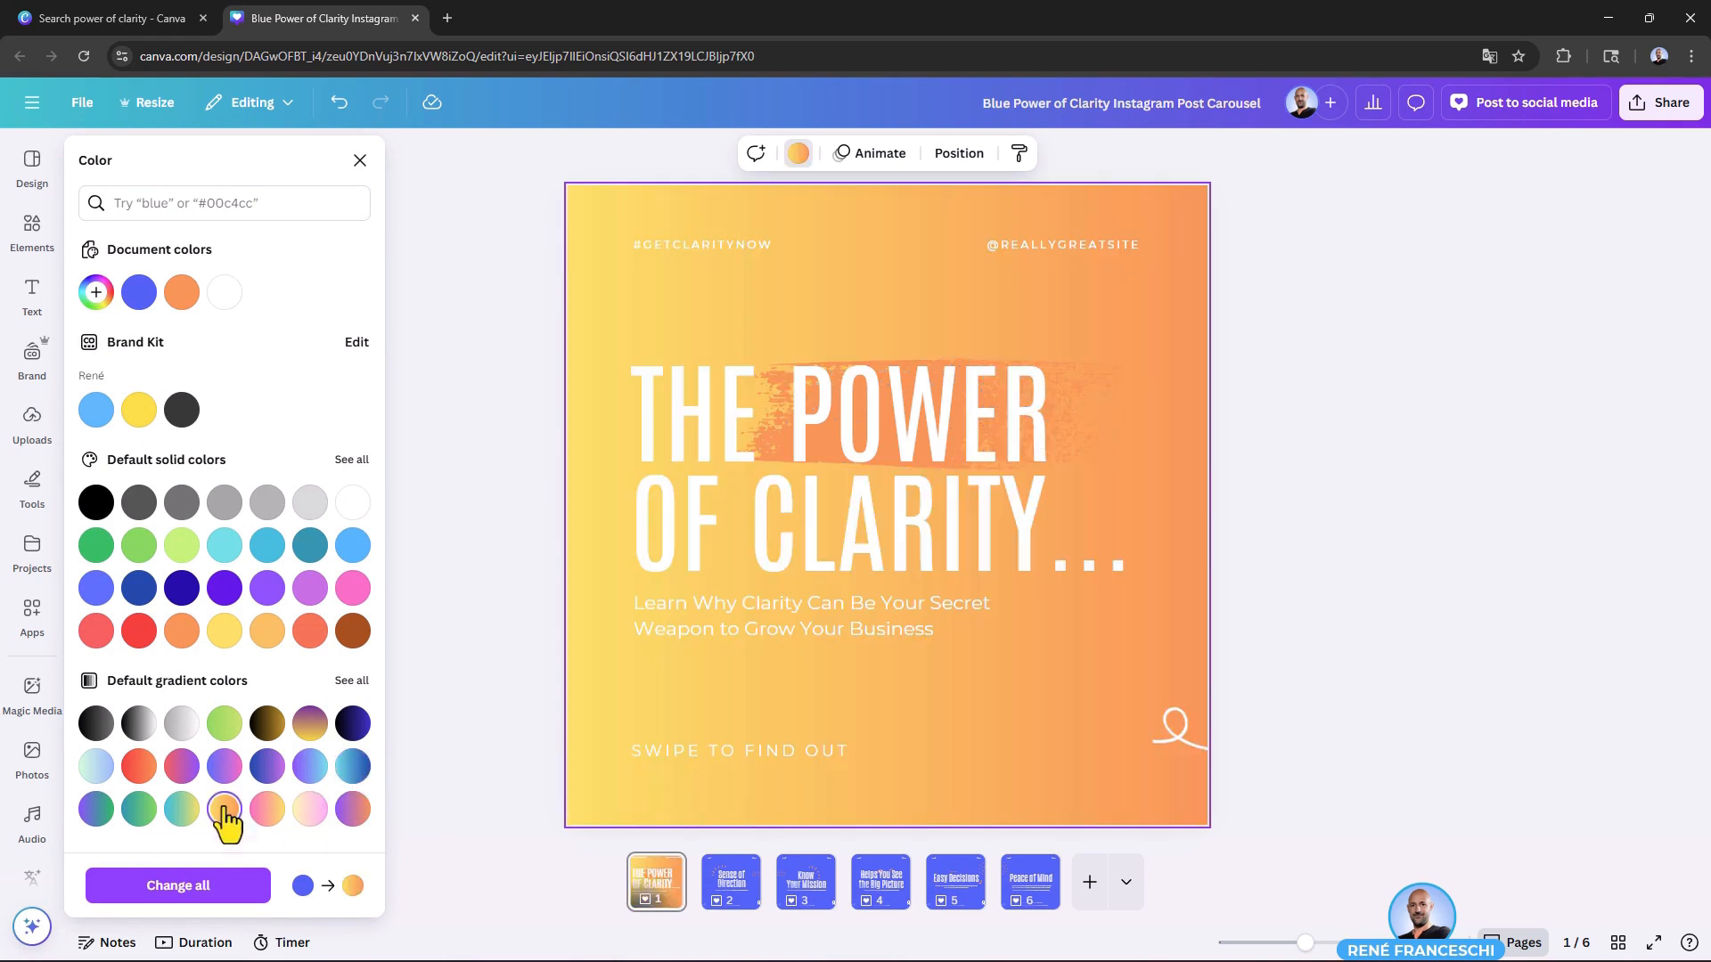
Step: Browse the full gradient collection and try three cool-tone gradients and the coral warm-tone gradient on page 1's background
click(353, 682)
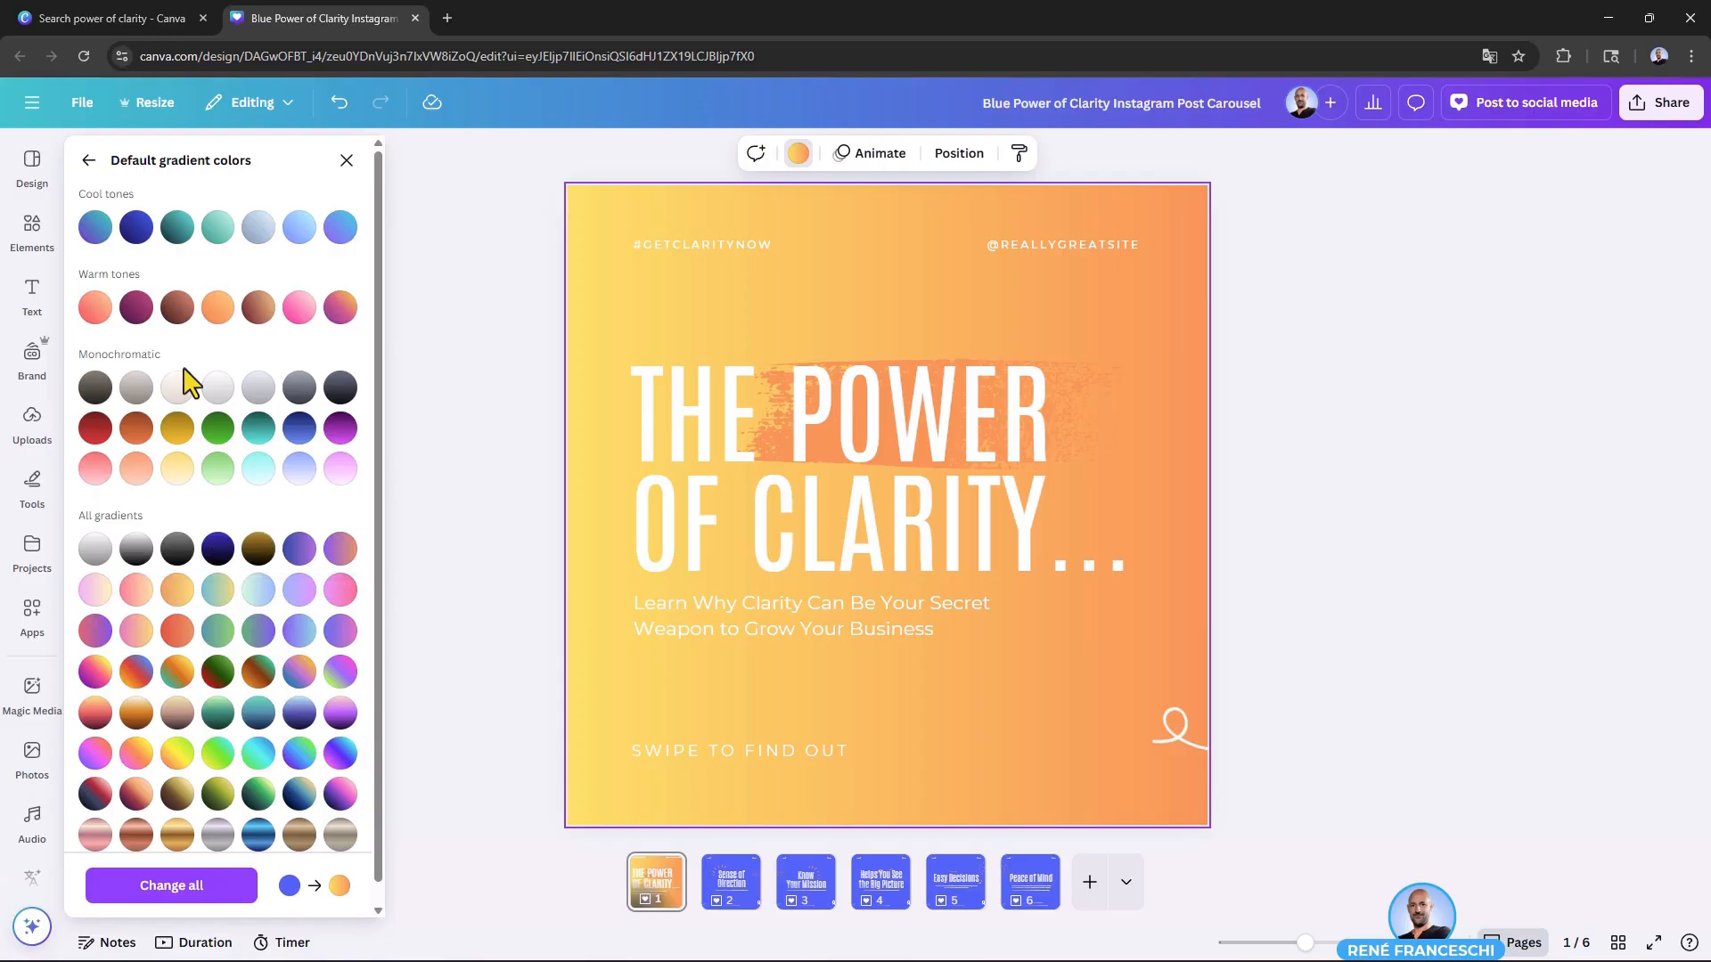
click(183, 230)
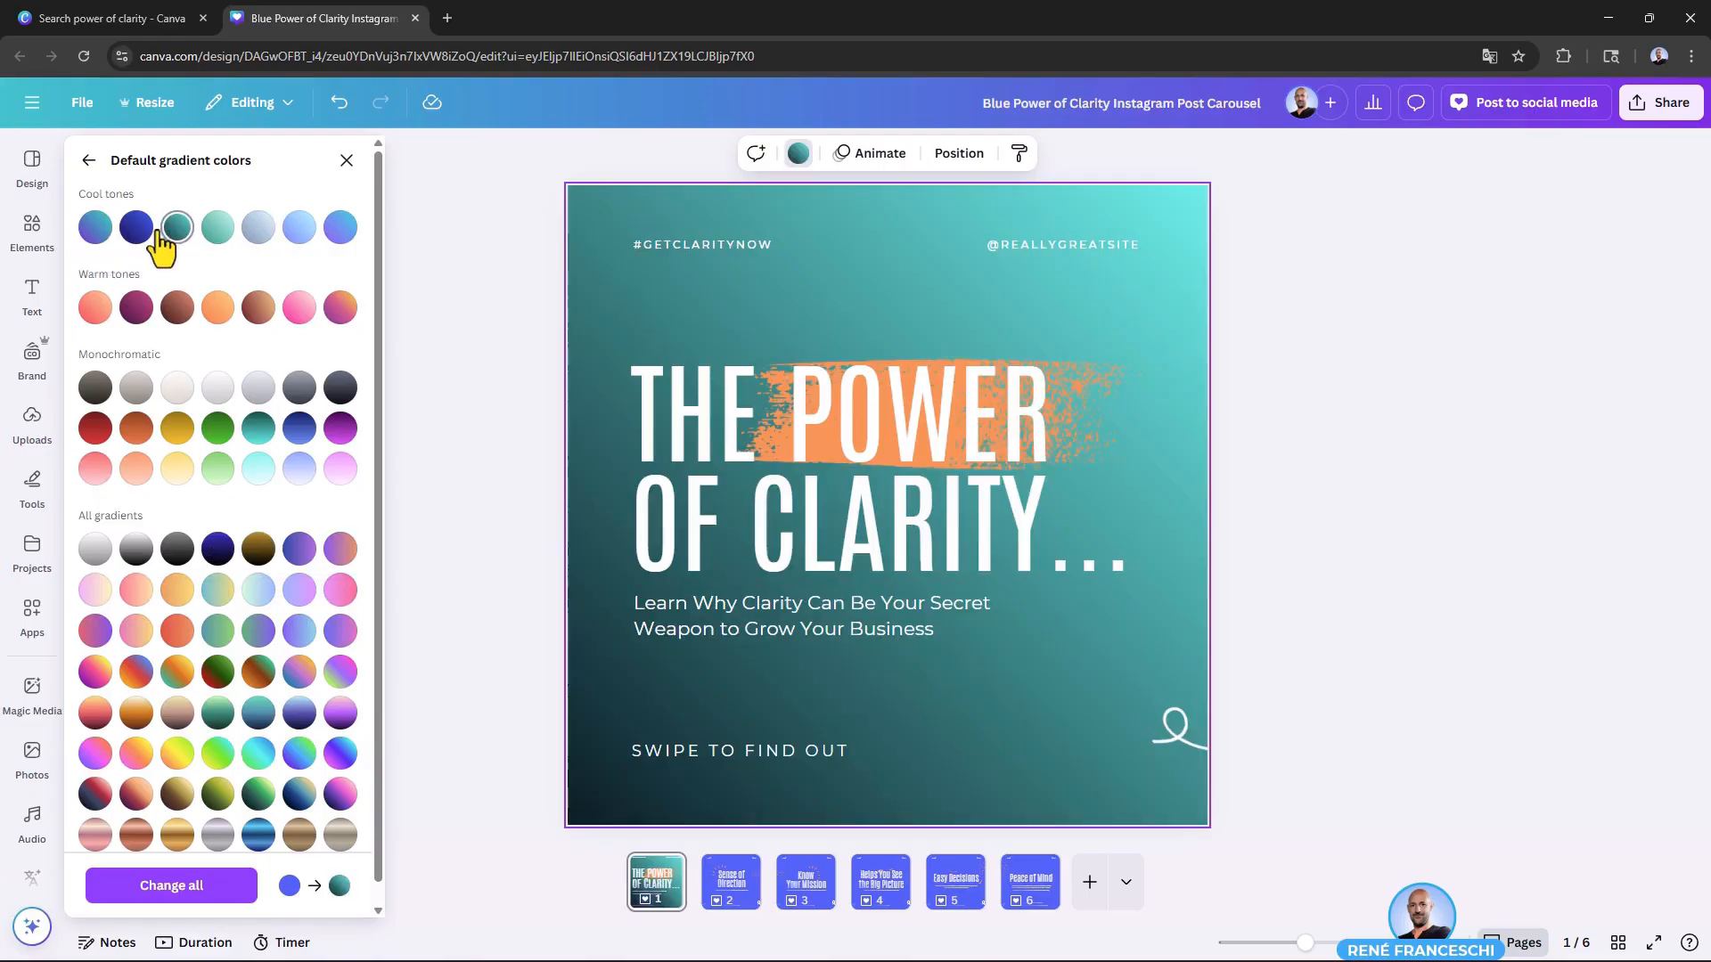
click(136, 230)
click(95, 230)
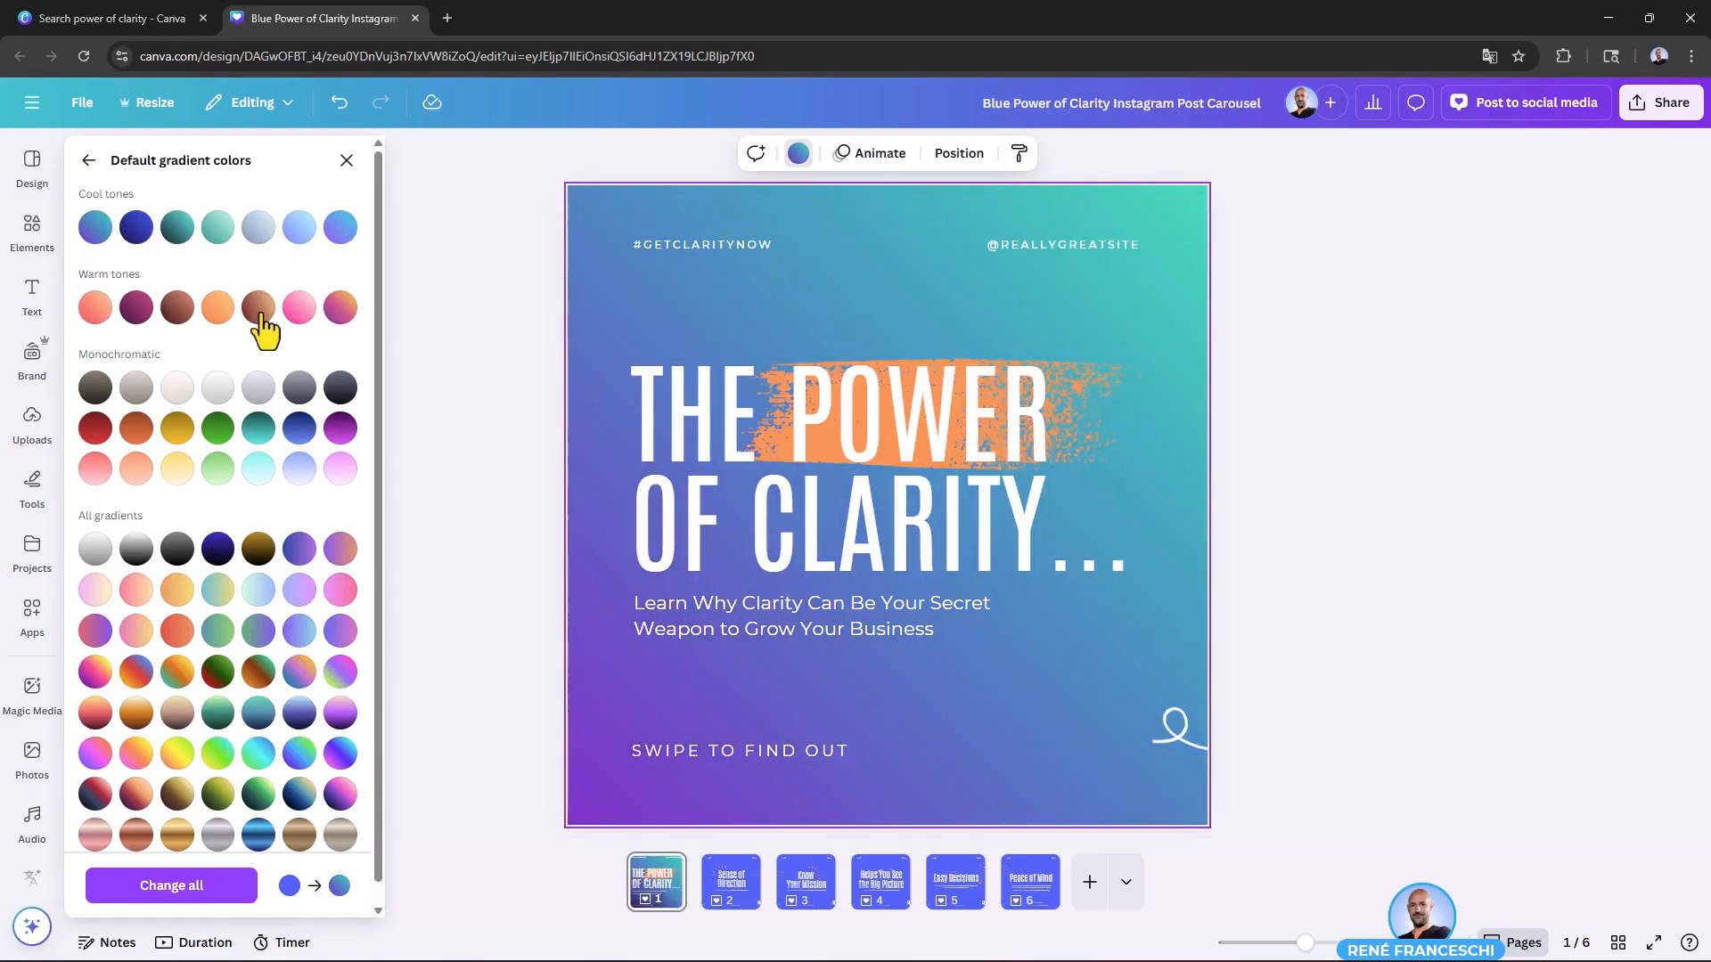
click(96, 310)
scroll(218, 508, down, 1)
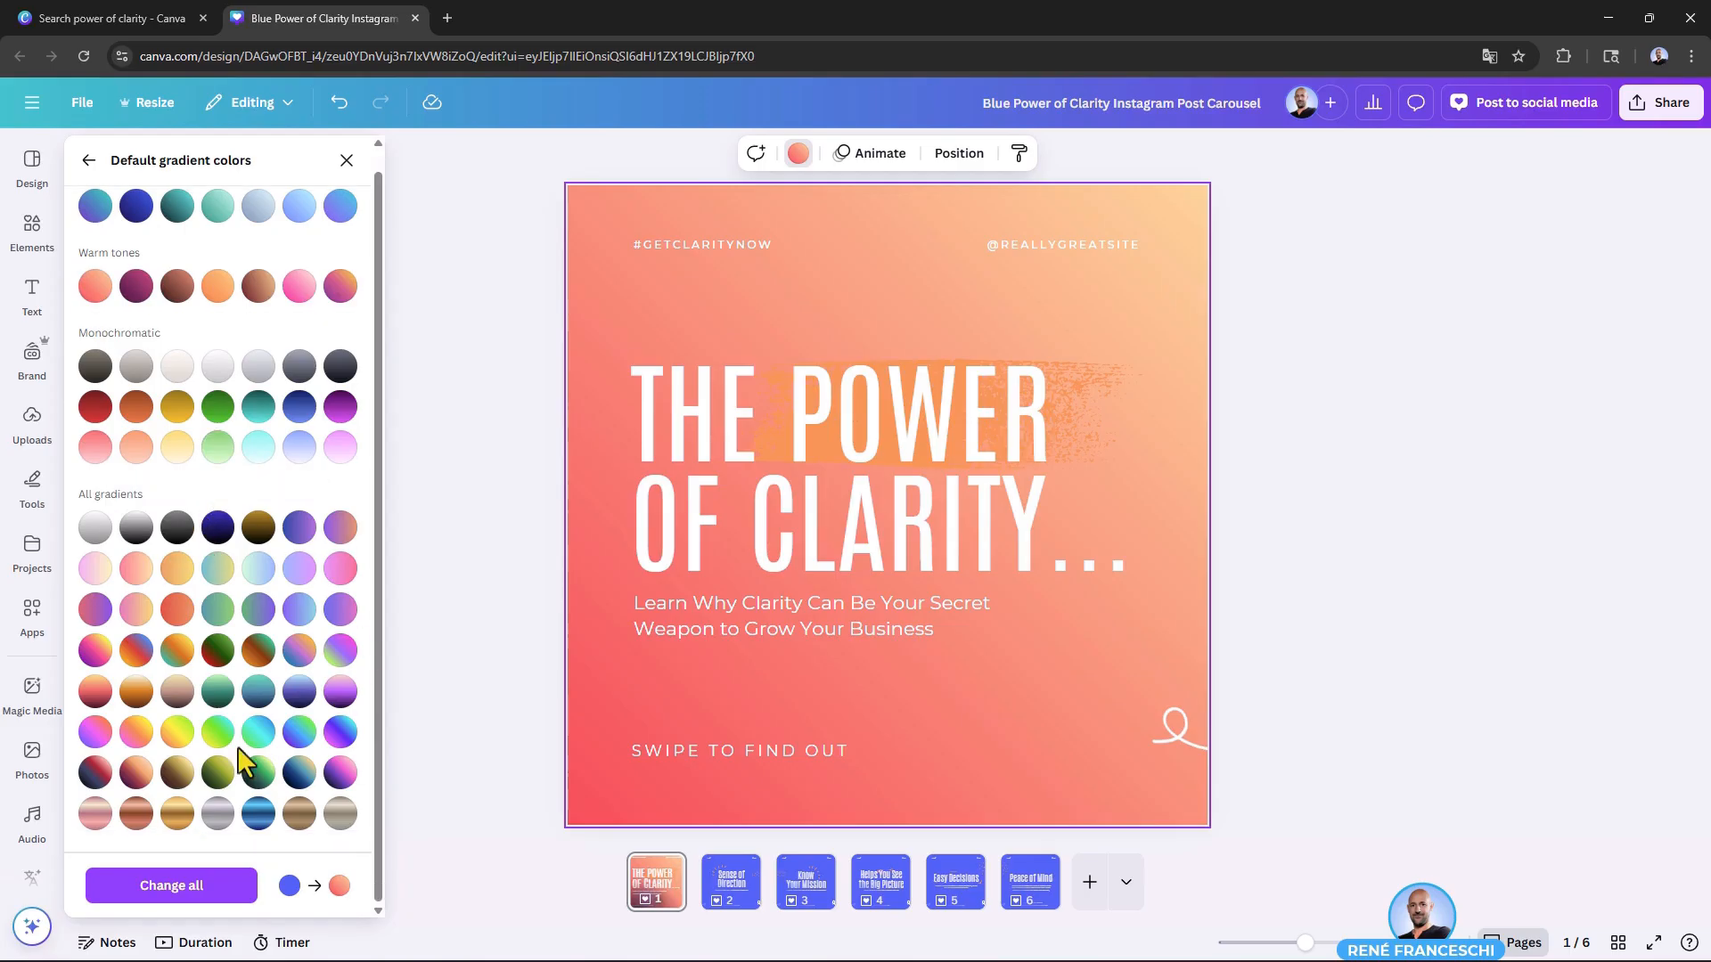
Step: Give the background the cool-tone purple-to-turquoise gradient and apply the color change to all pages
key(ctrl+z)
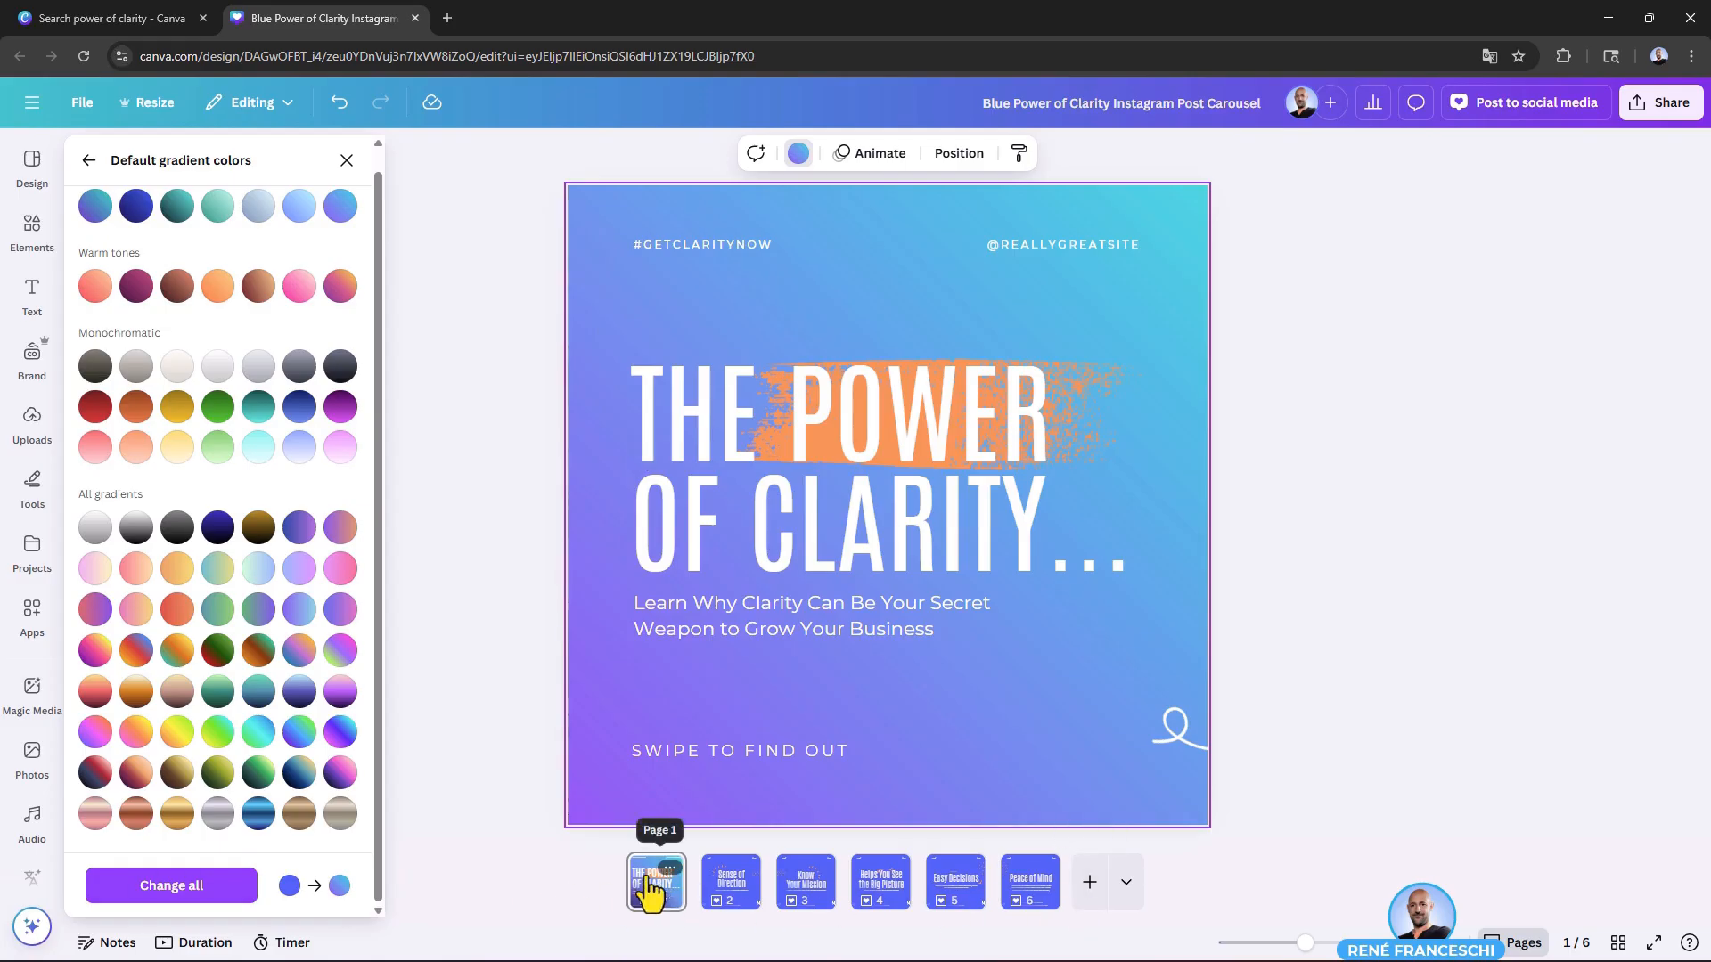
click(190, 891)
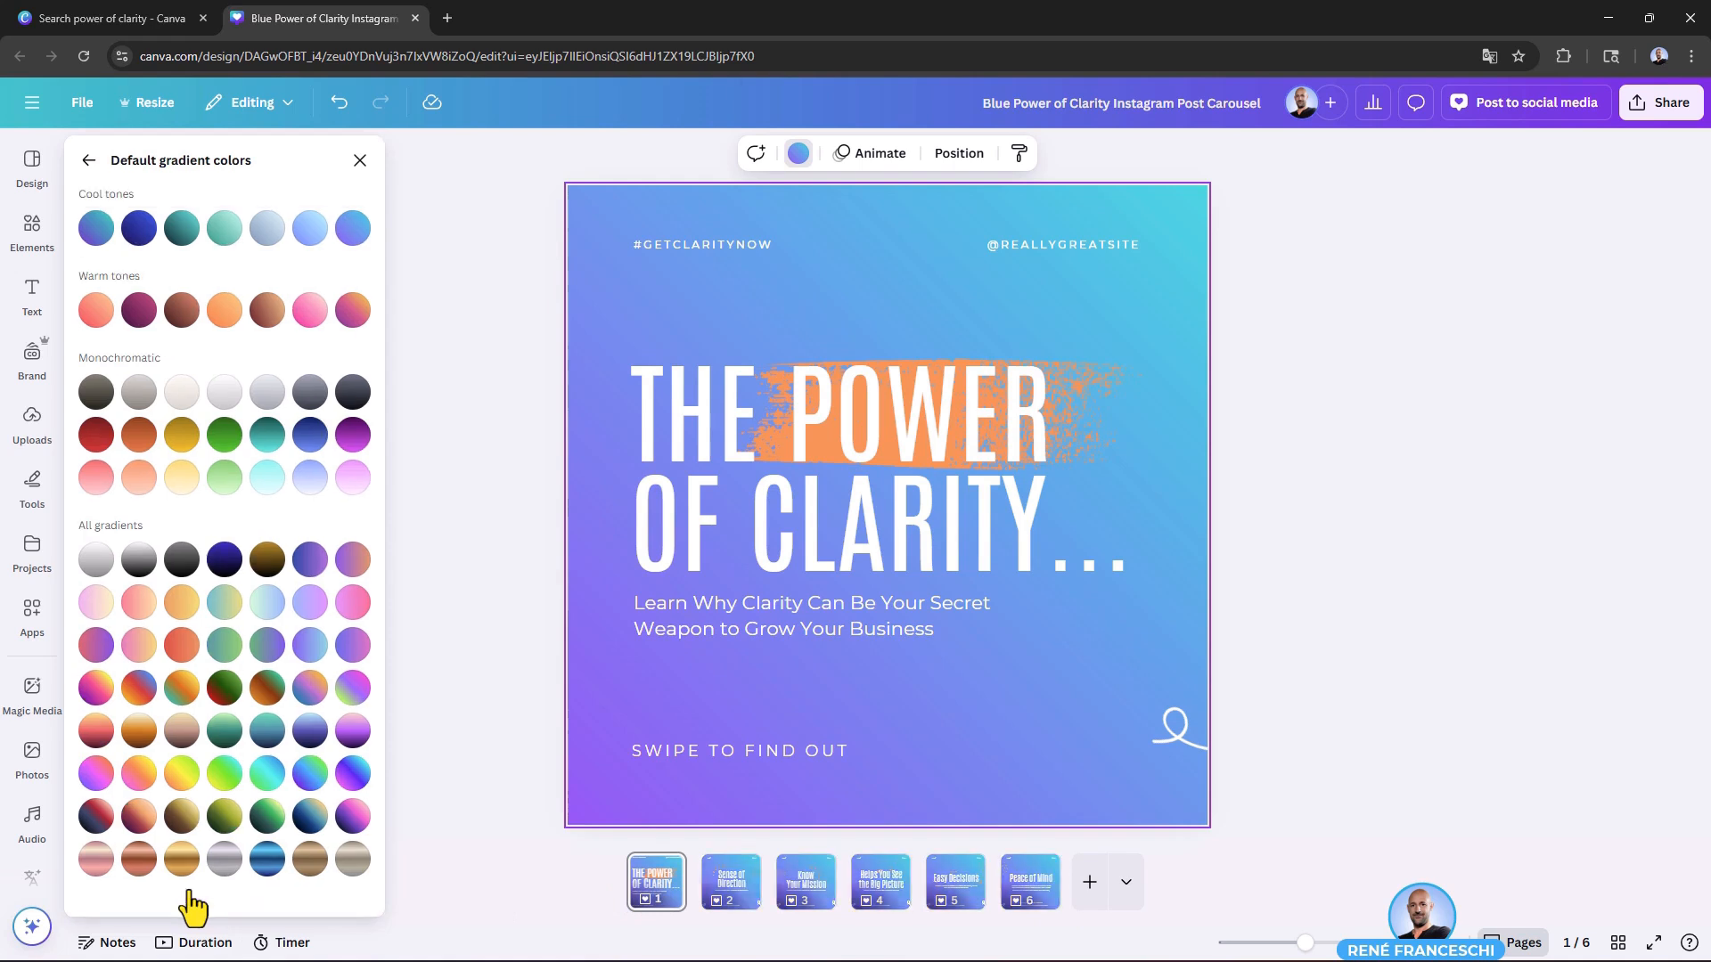
Step: Go through the carousel's six pages to check the background on each one
click(743, 900)
click(804, 902)
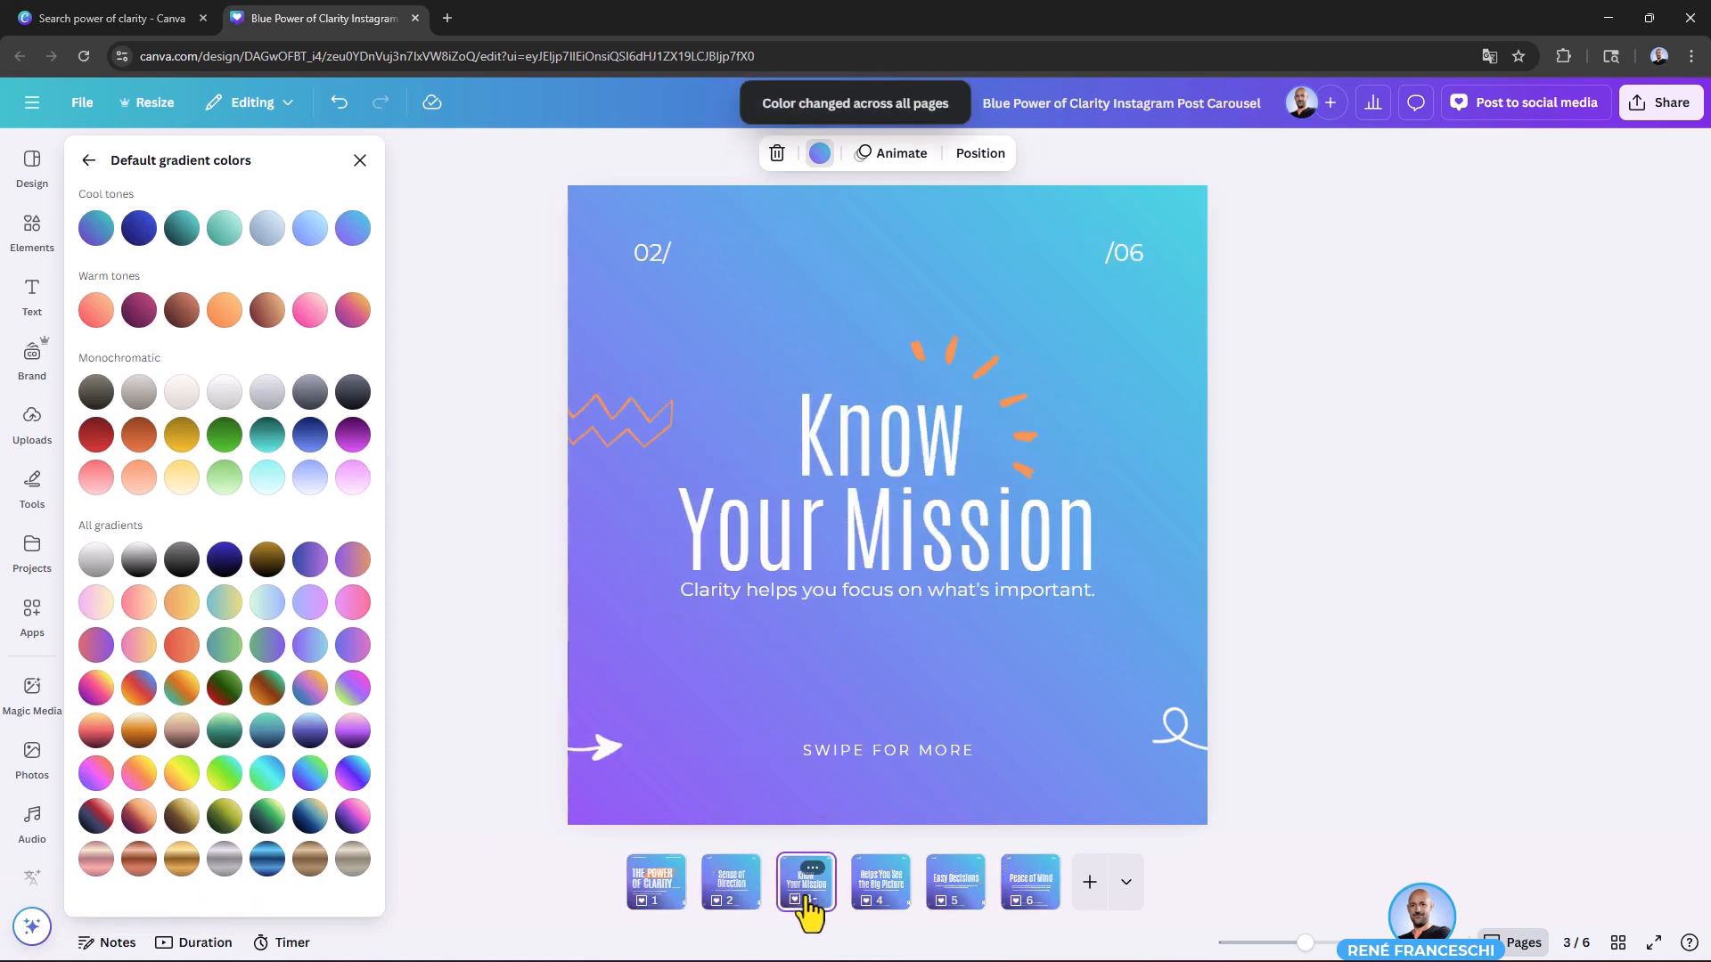
click(880, 904)
click(956, 902)
click(1025, 902)
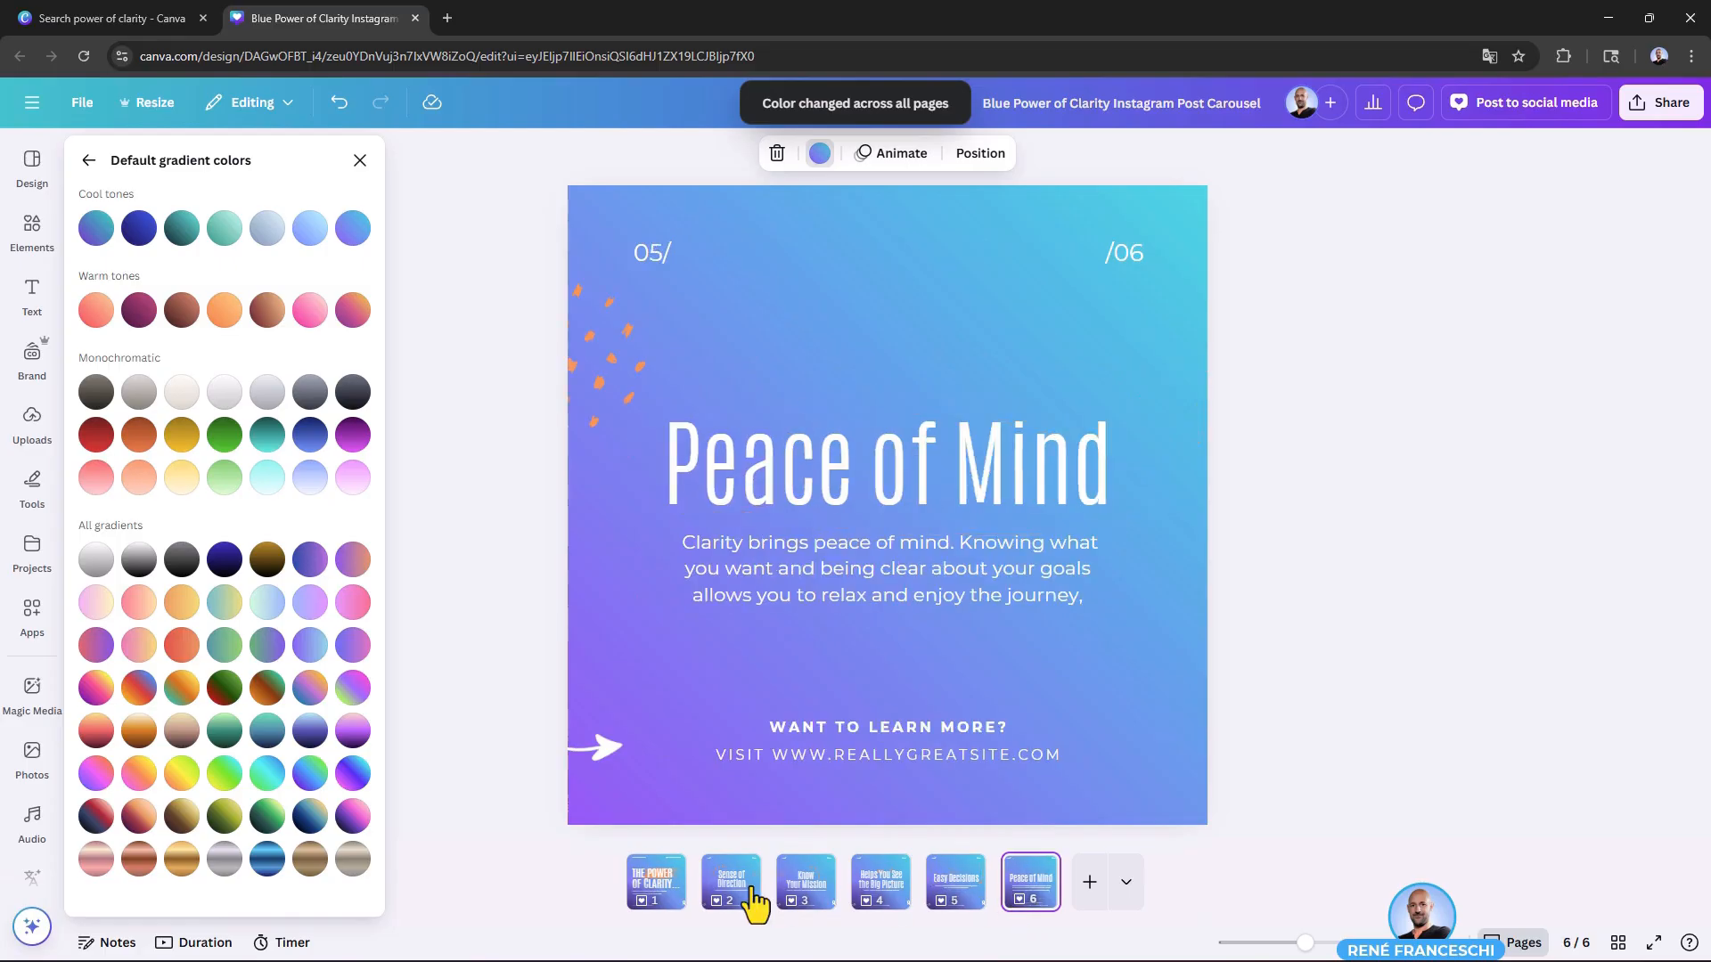
click(657, 899)
click(732, 913)
click(657, 908)
click(709, 907)
Step: Set page 1's background to the solid vivid blue from the document colors and close the color settings
click(668, 902)
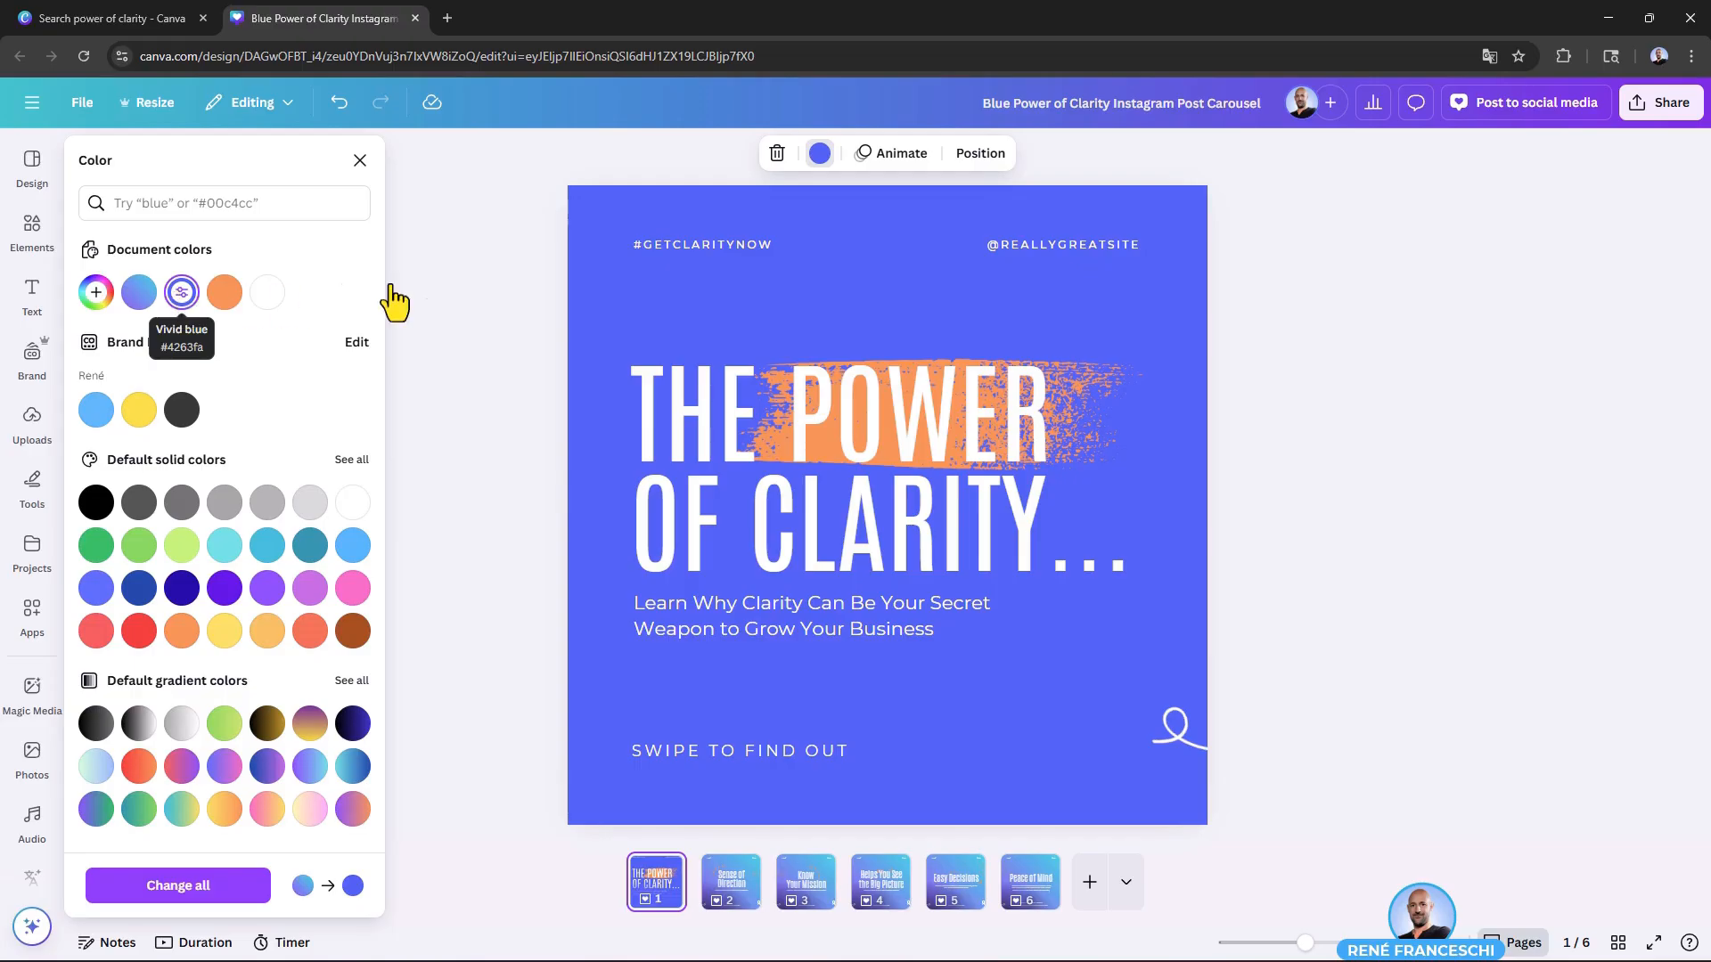
click(361, 161)
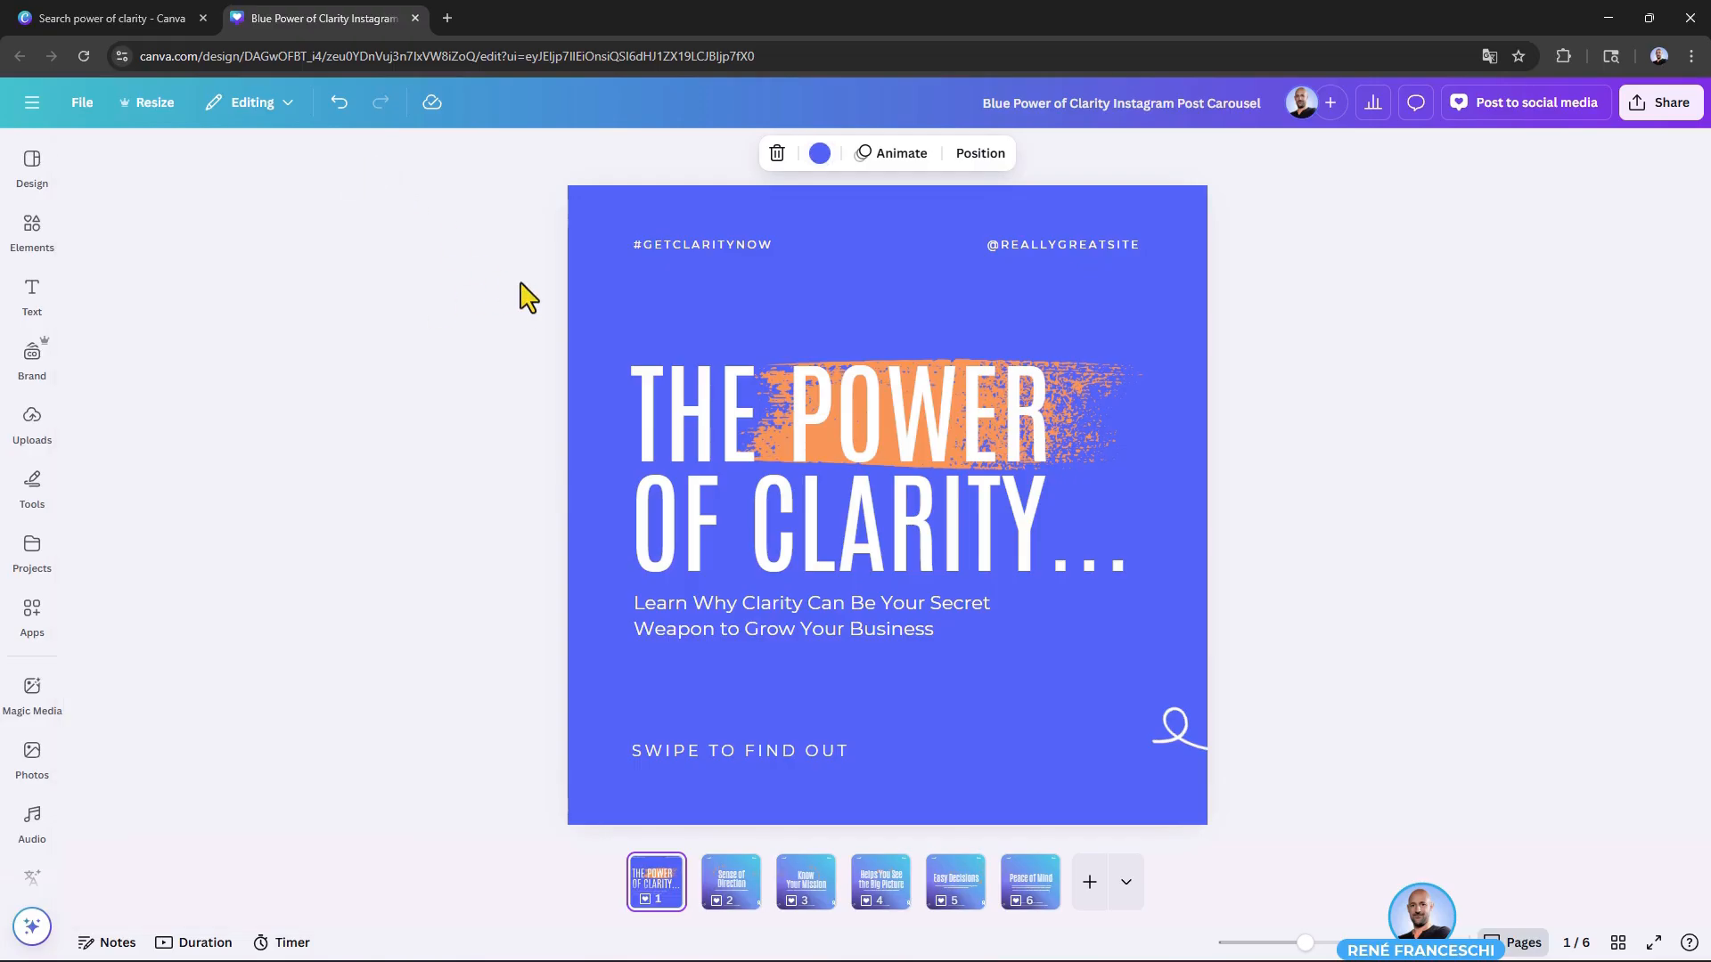
Step: Search the elements library for "gradient blue" and look through the results
click(32, 227)
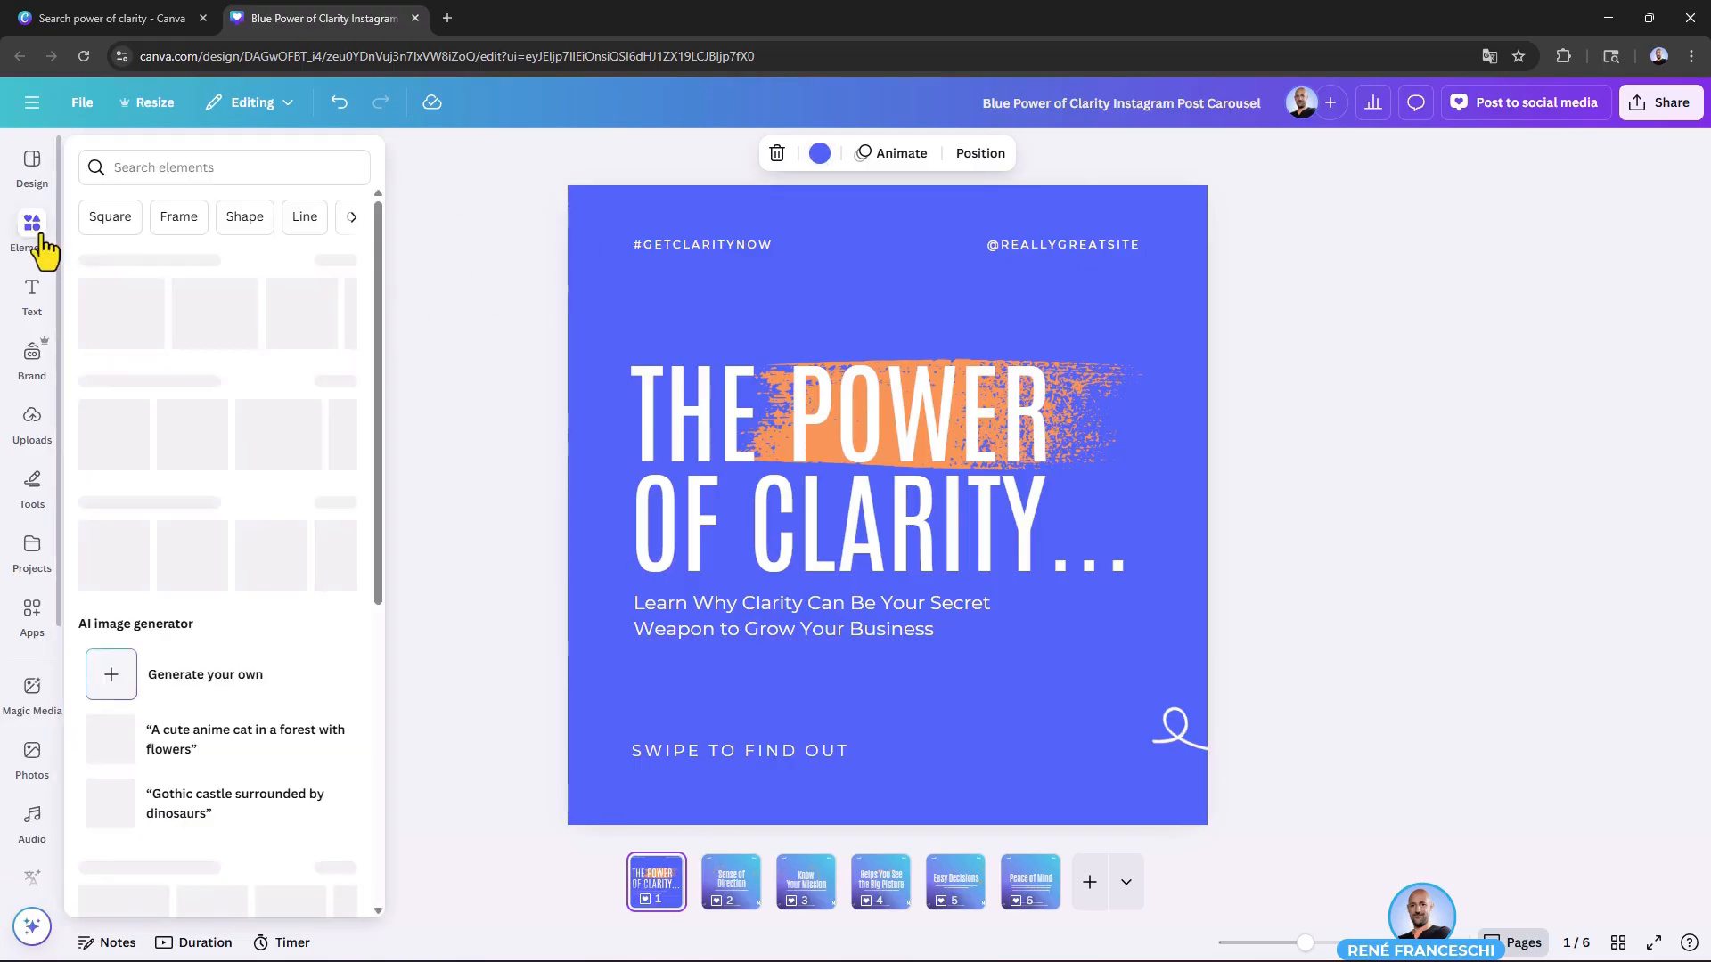
click(132, 166)
text(gradient)
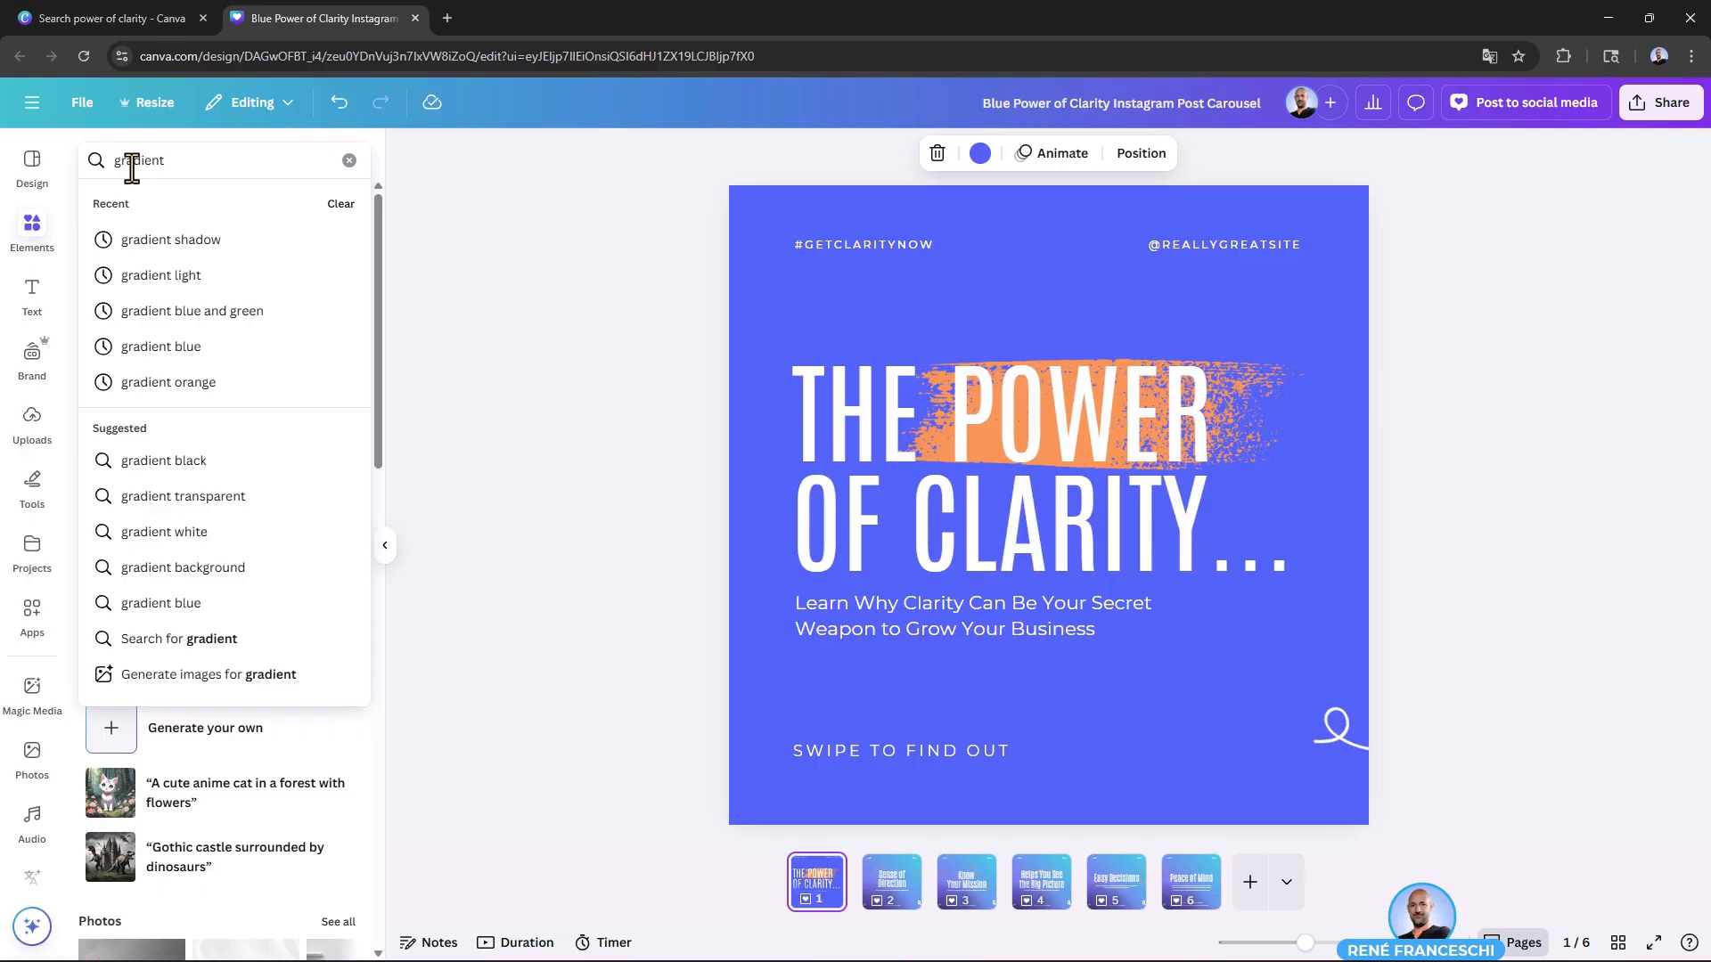
click(214, 350)
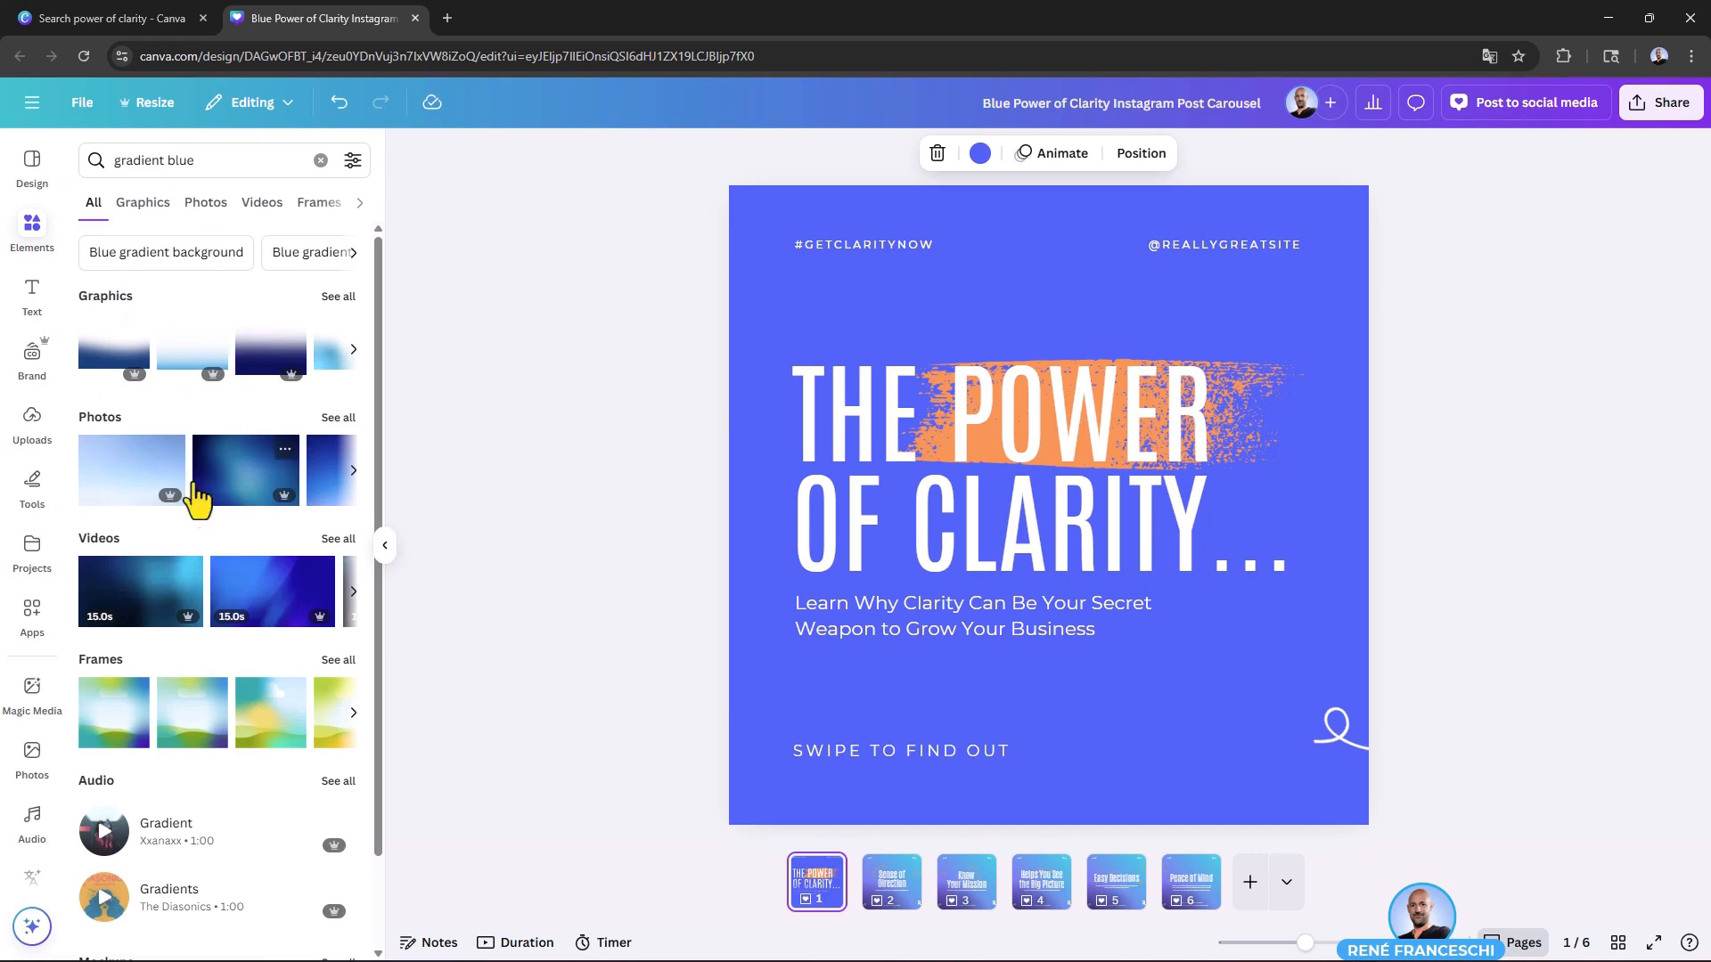
scroll(182, 597, down, 2)
scroll(176, 600, up, 2)
Step: Try a light blue gradient graphic from the results on page 1, enlarge it slightly, and delete it
click(147, 206)
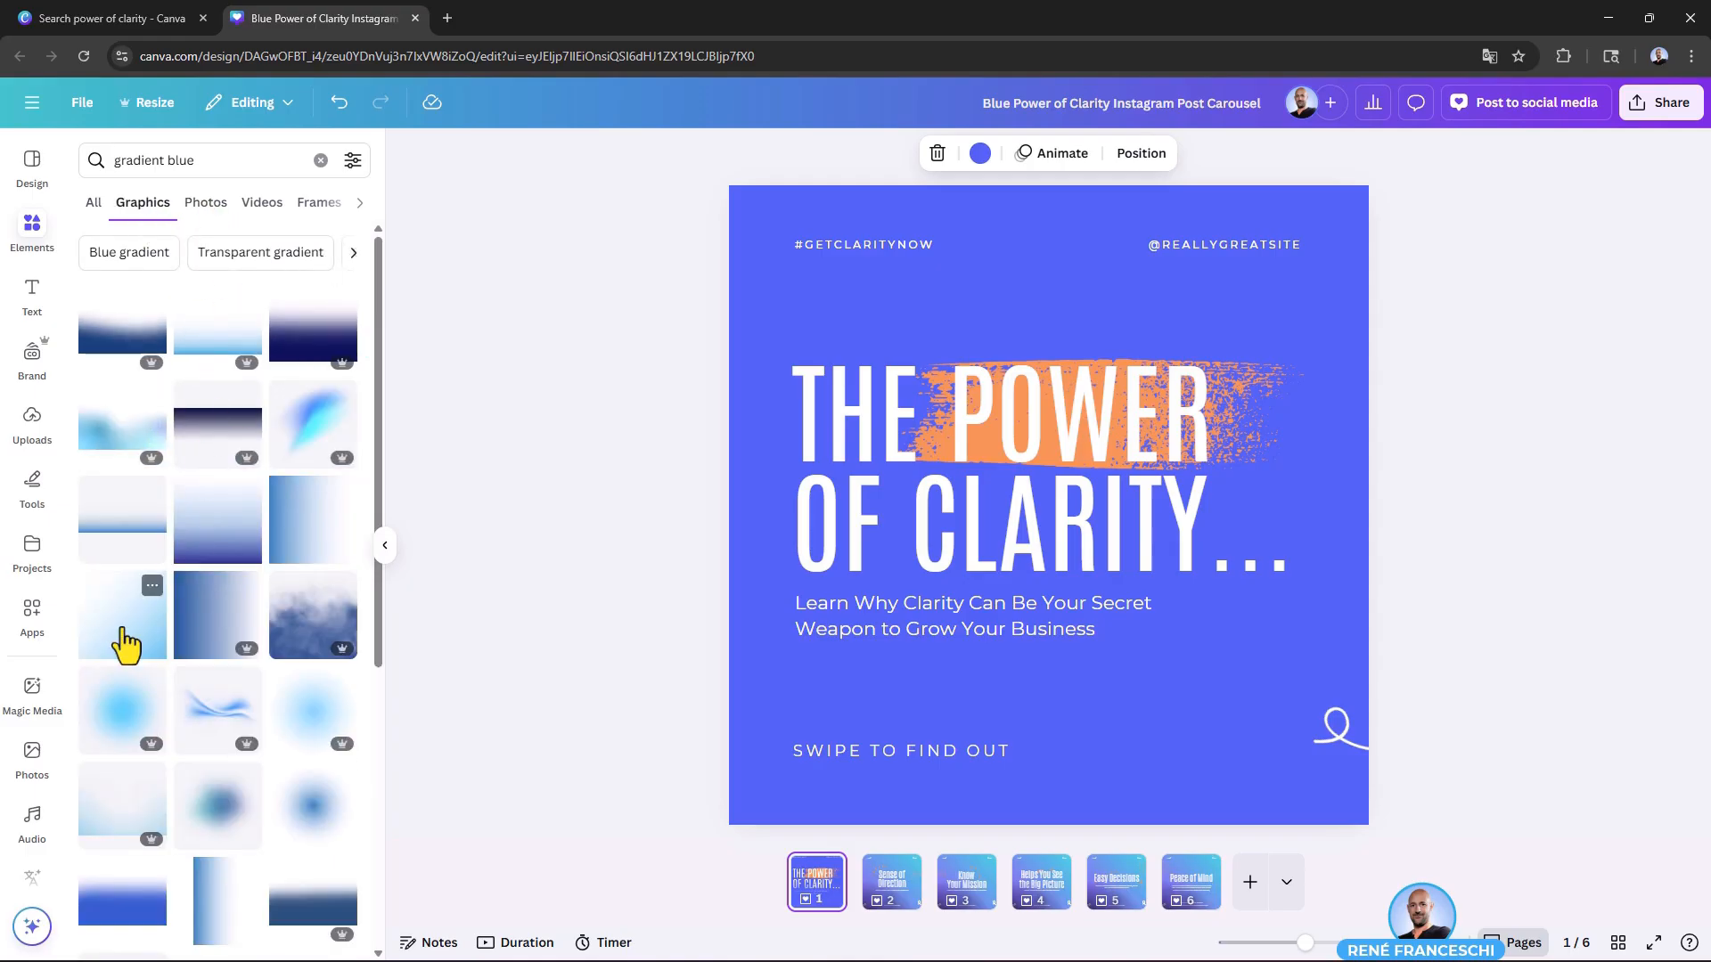
click(136, 631)
drag(1194, 640, 1234, 690)
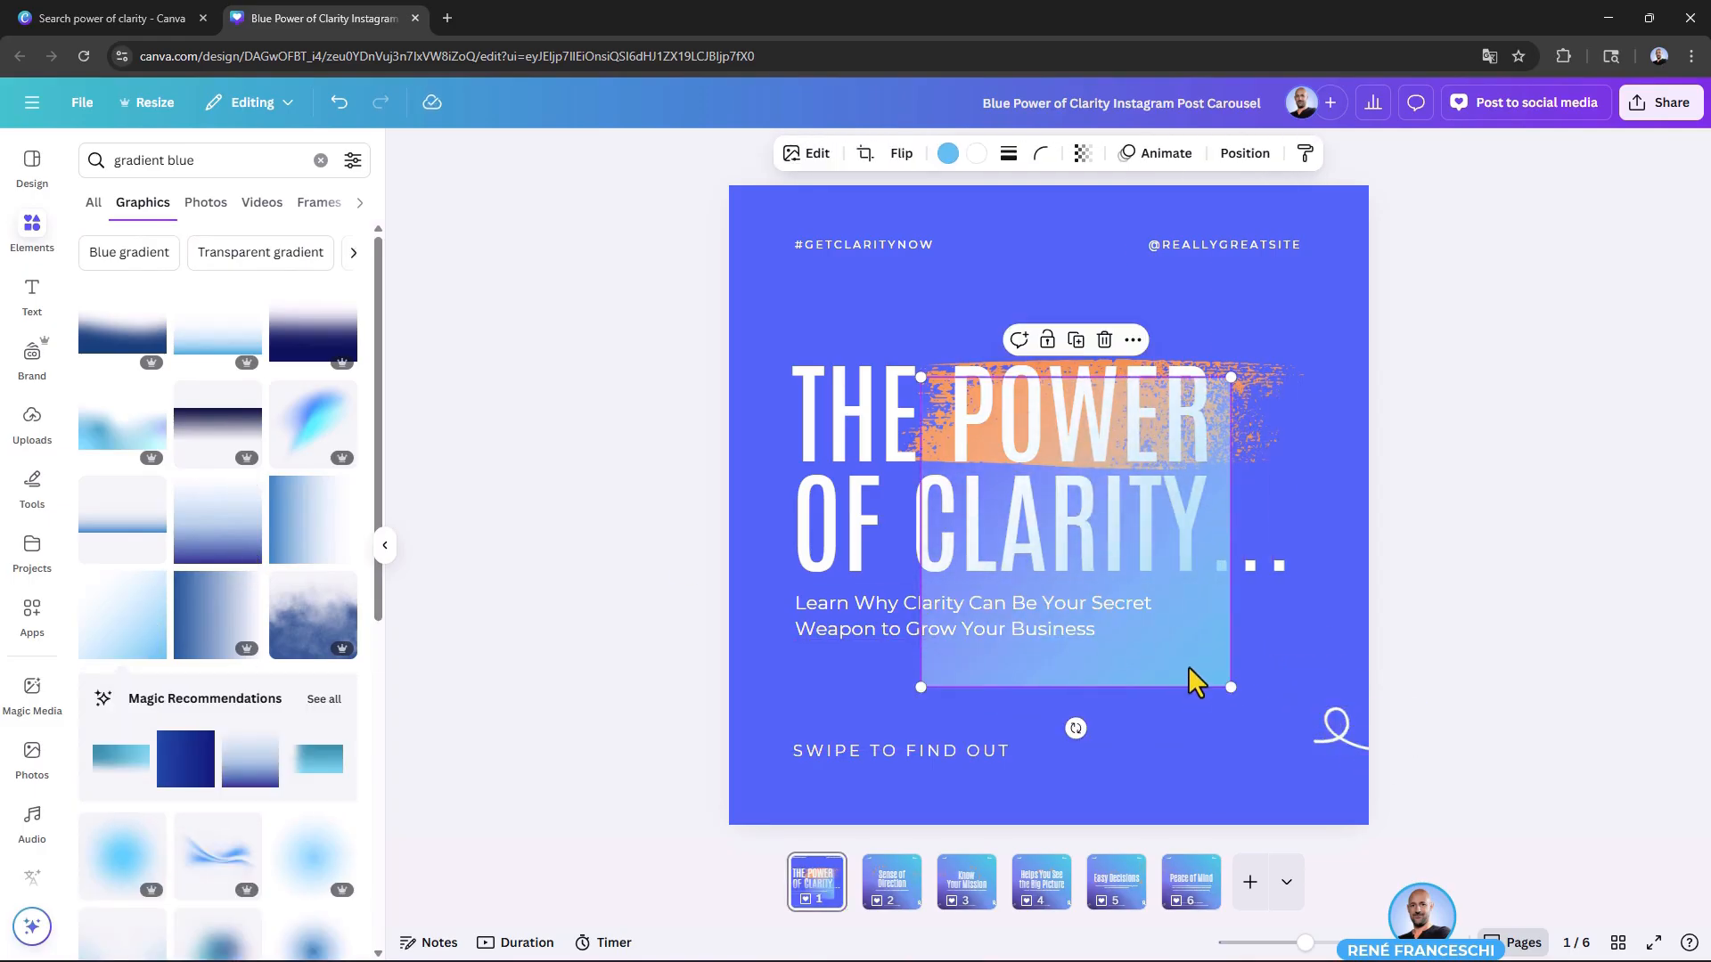
key(Delete)
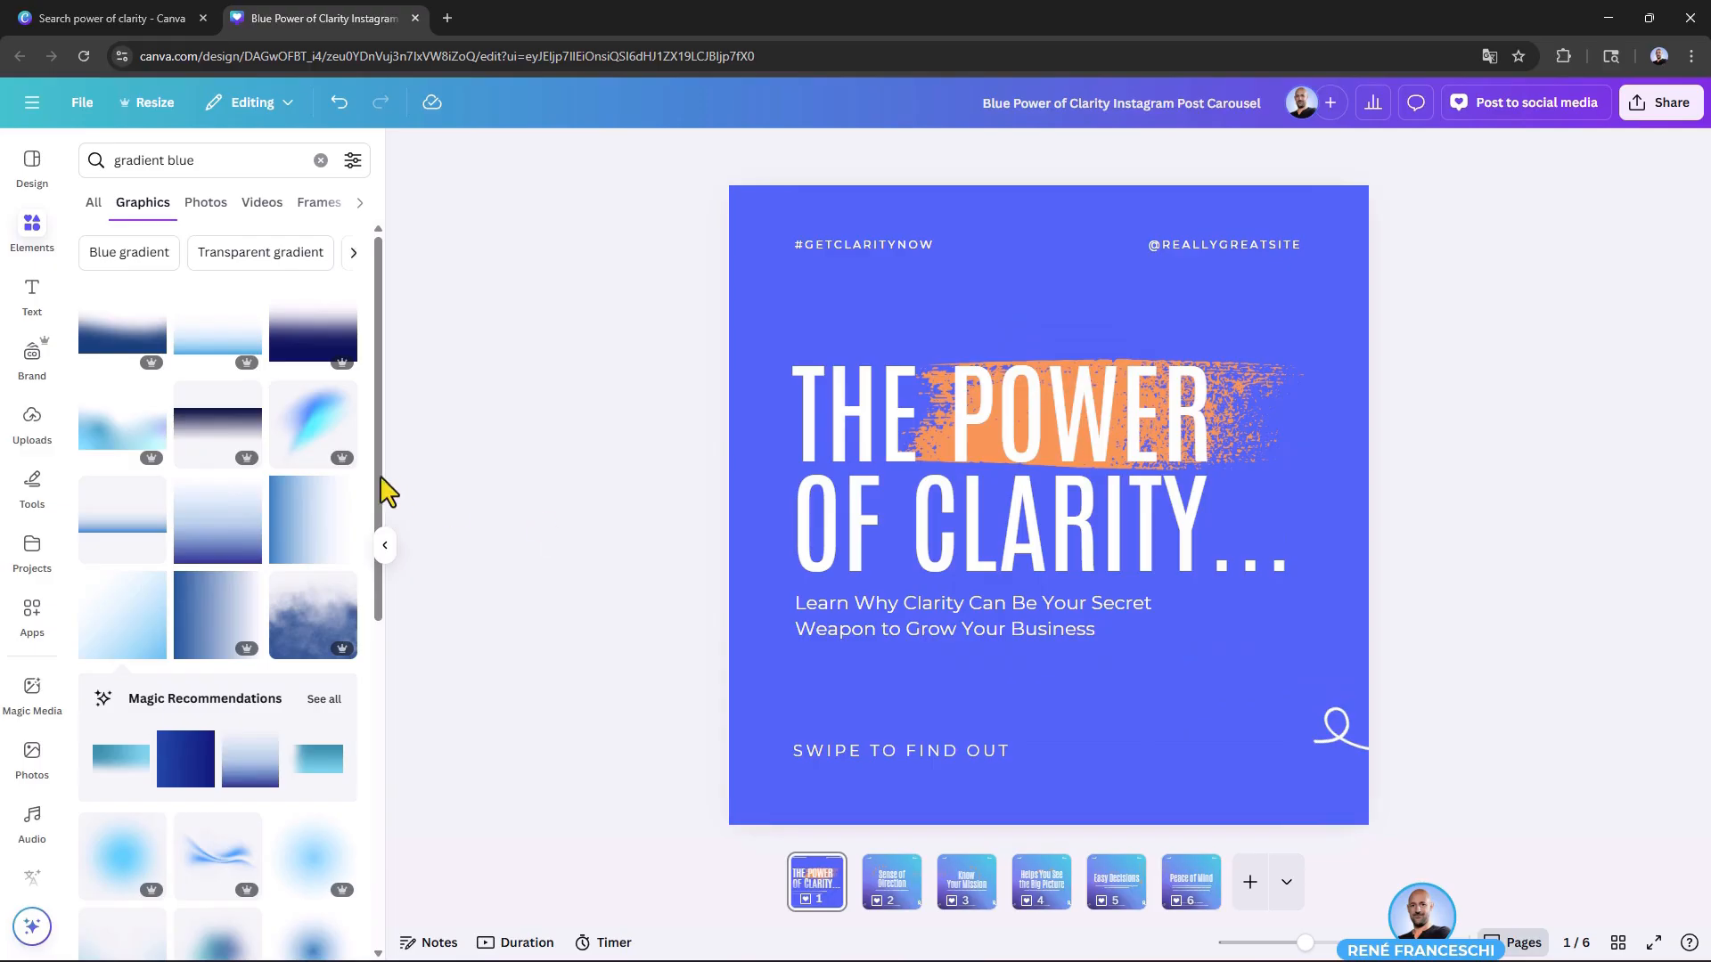
Step: Add the dark blue photo with the glowing blue center to page 1 and stretch it across the page's upper part
click(206, 205)
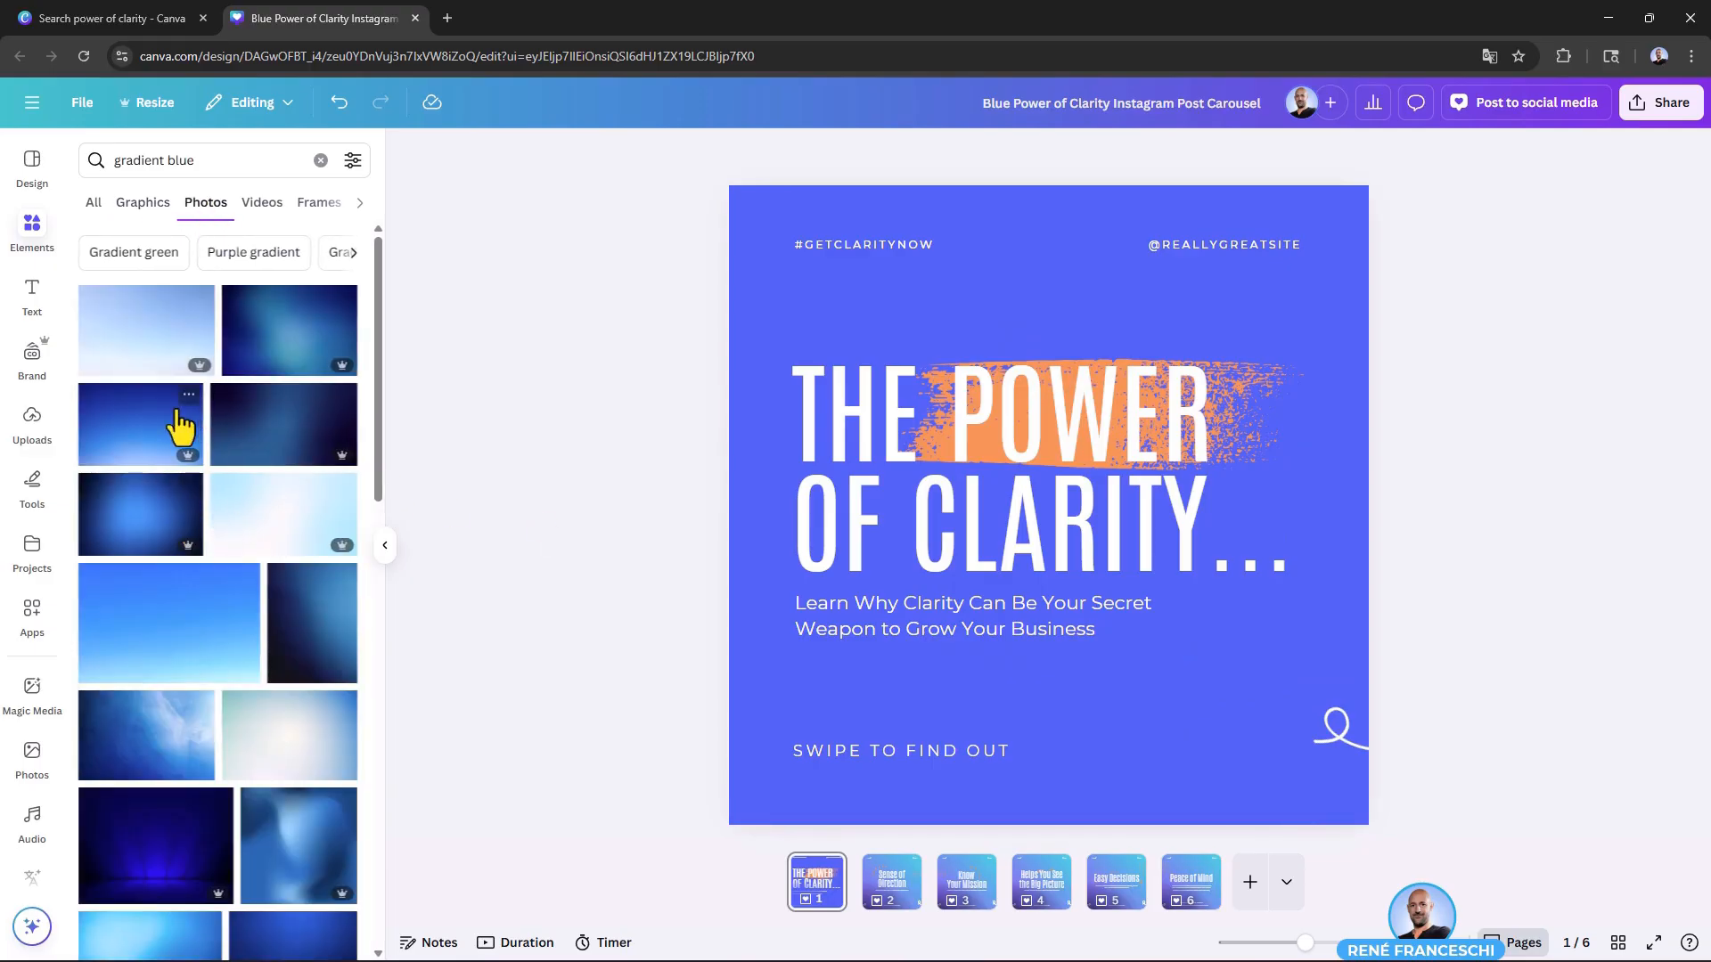
click(153, 533)
drag(1050, 332, 1054, 183)
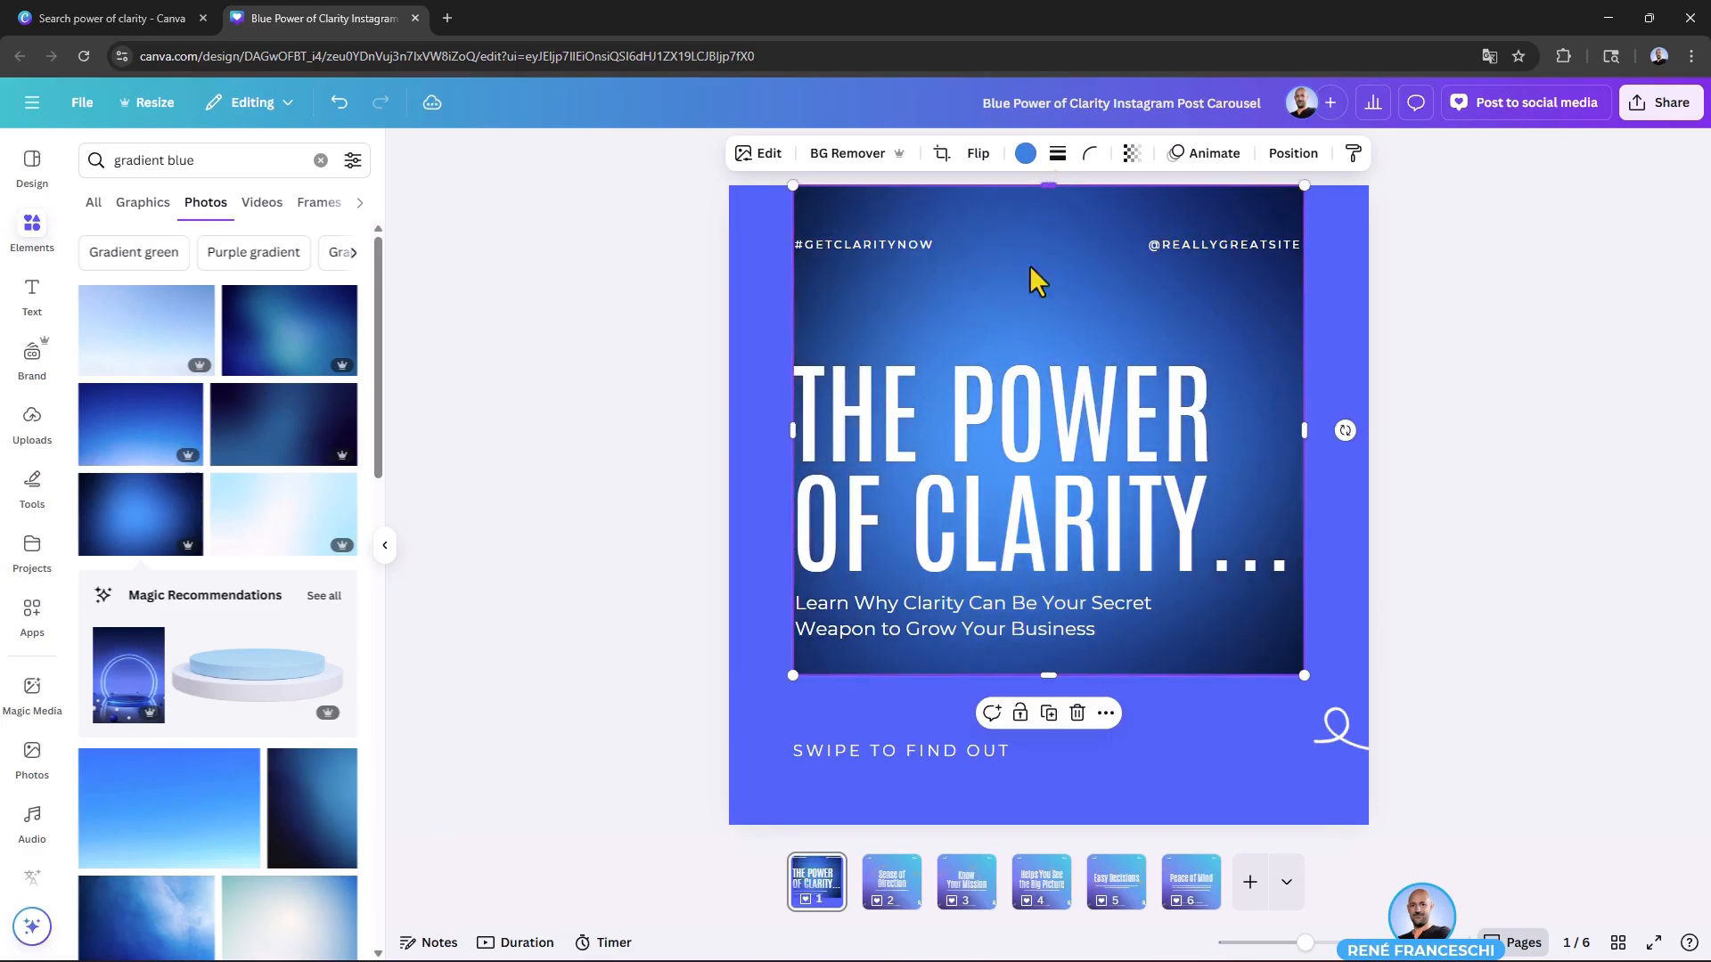
drag(794, 436, 729, 431)
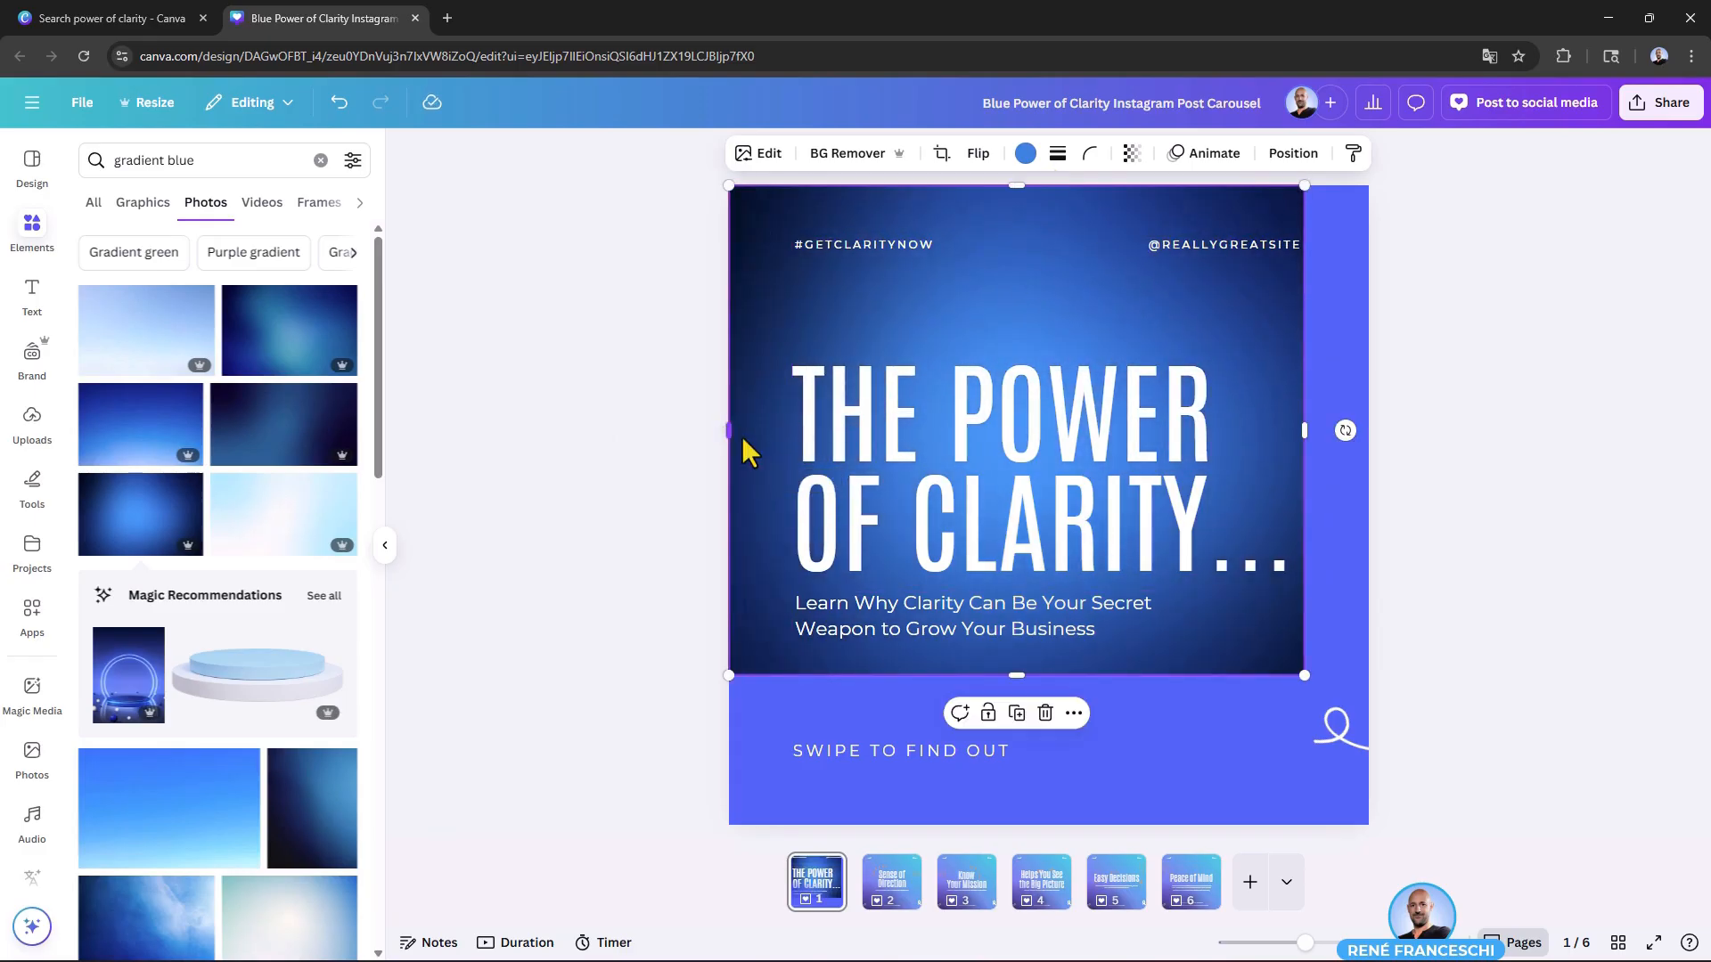
drag(1306, 431, 1312, 430)
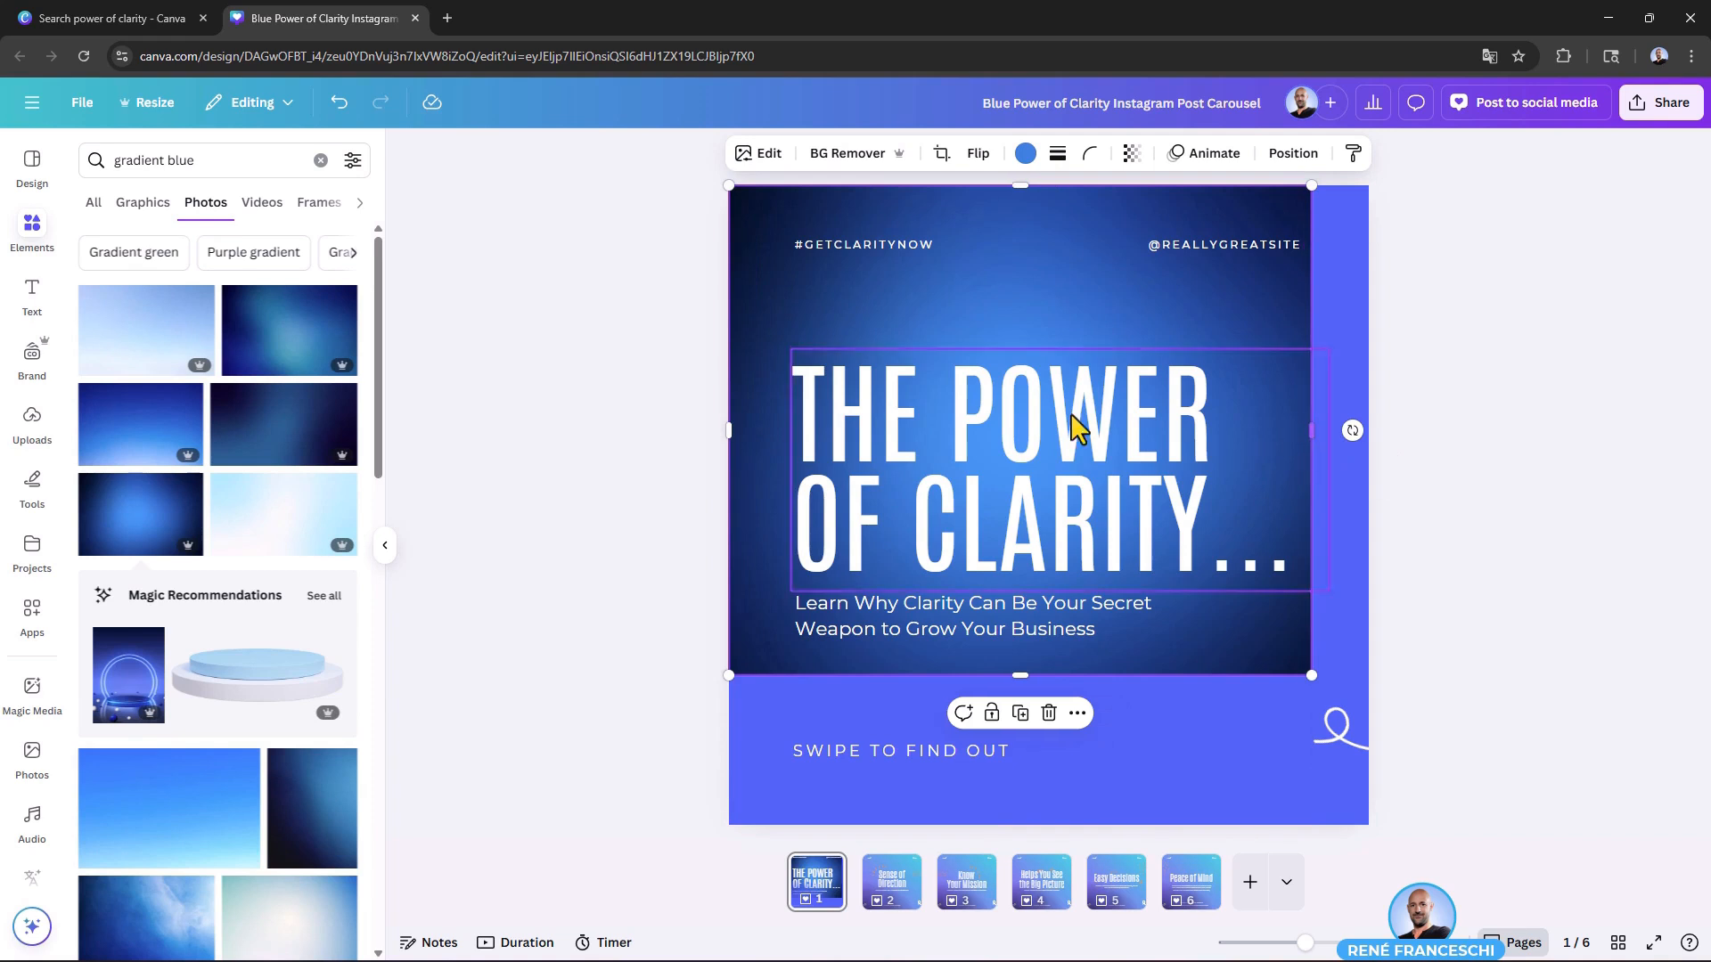
Step: Replace page 1's background with the dark blue gradient photo
right_click(1253, 311)
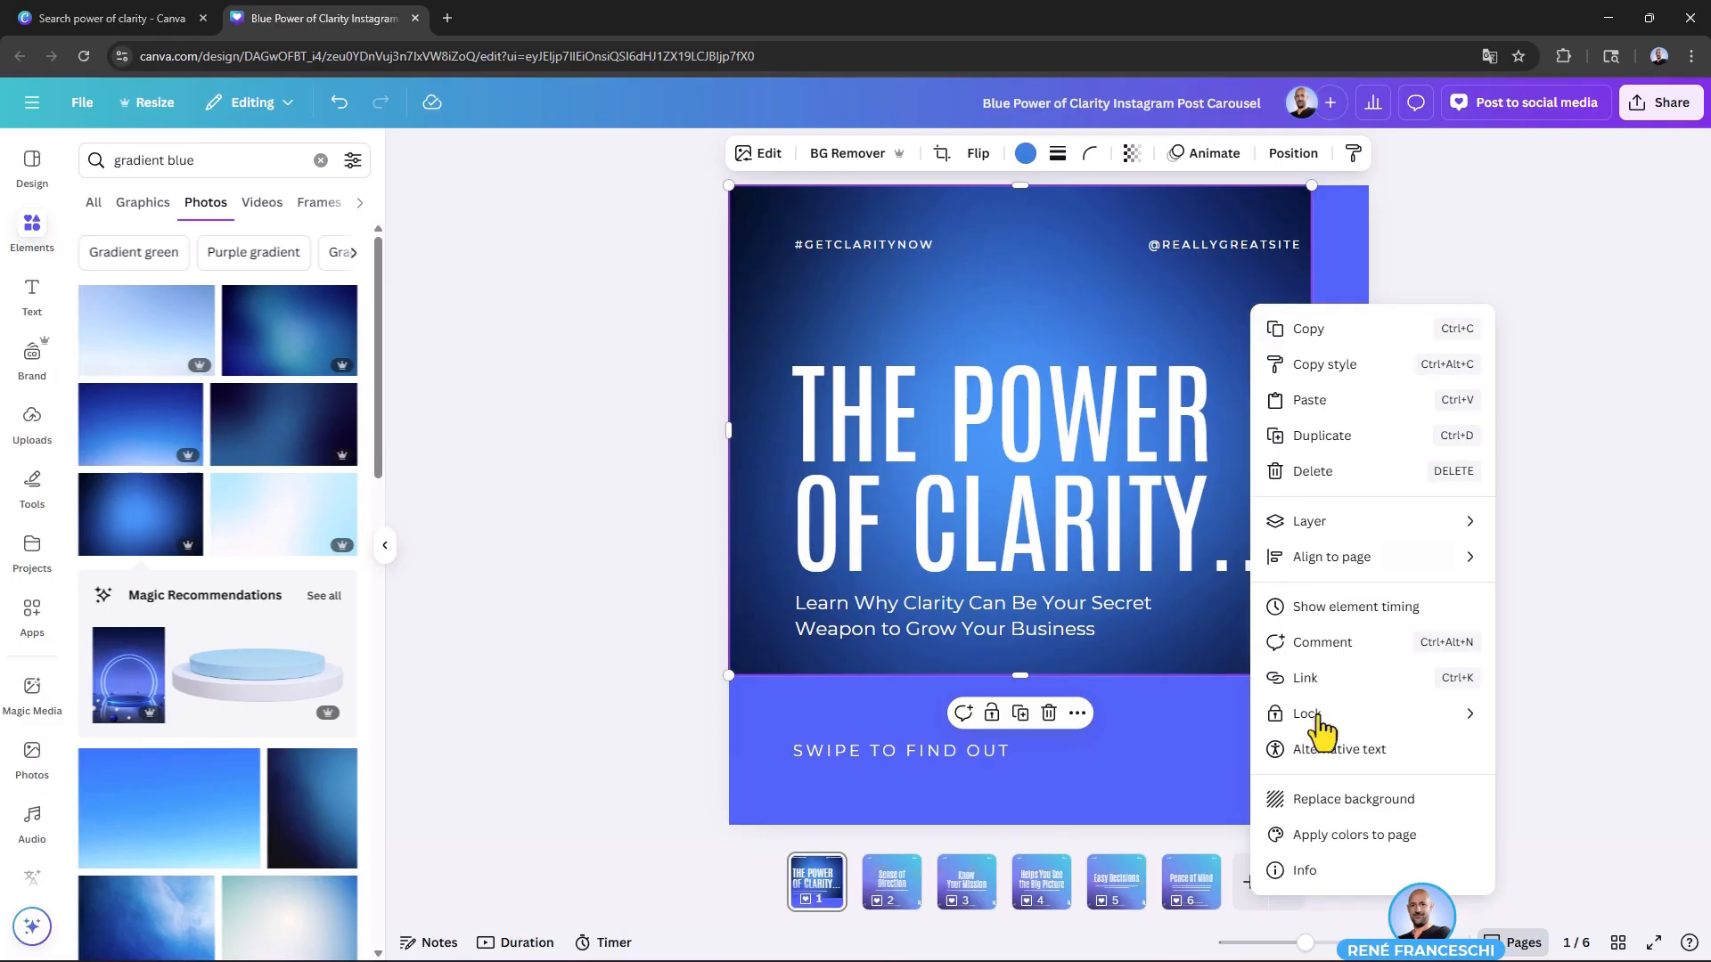
click(1446, 806)
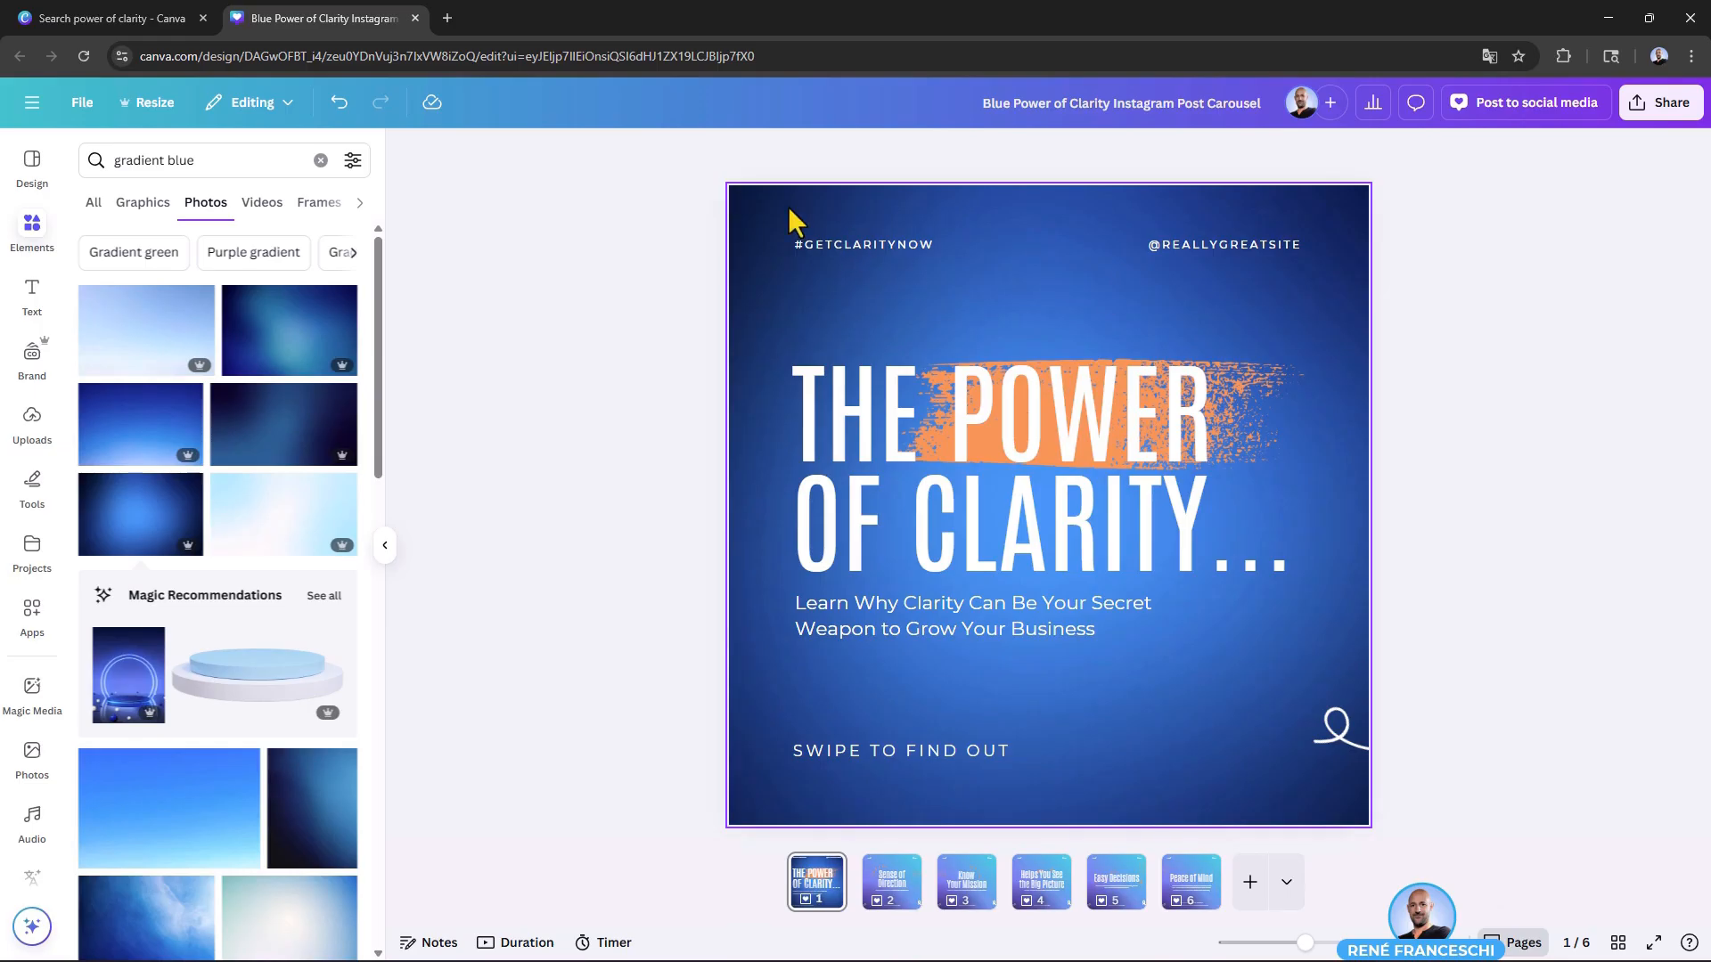
Step: Try to reuse page 1's gradient photo as the background of page 2, and undo it
click(728, 256)
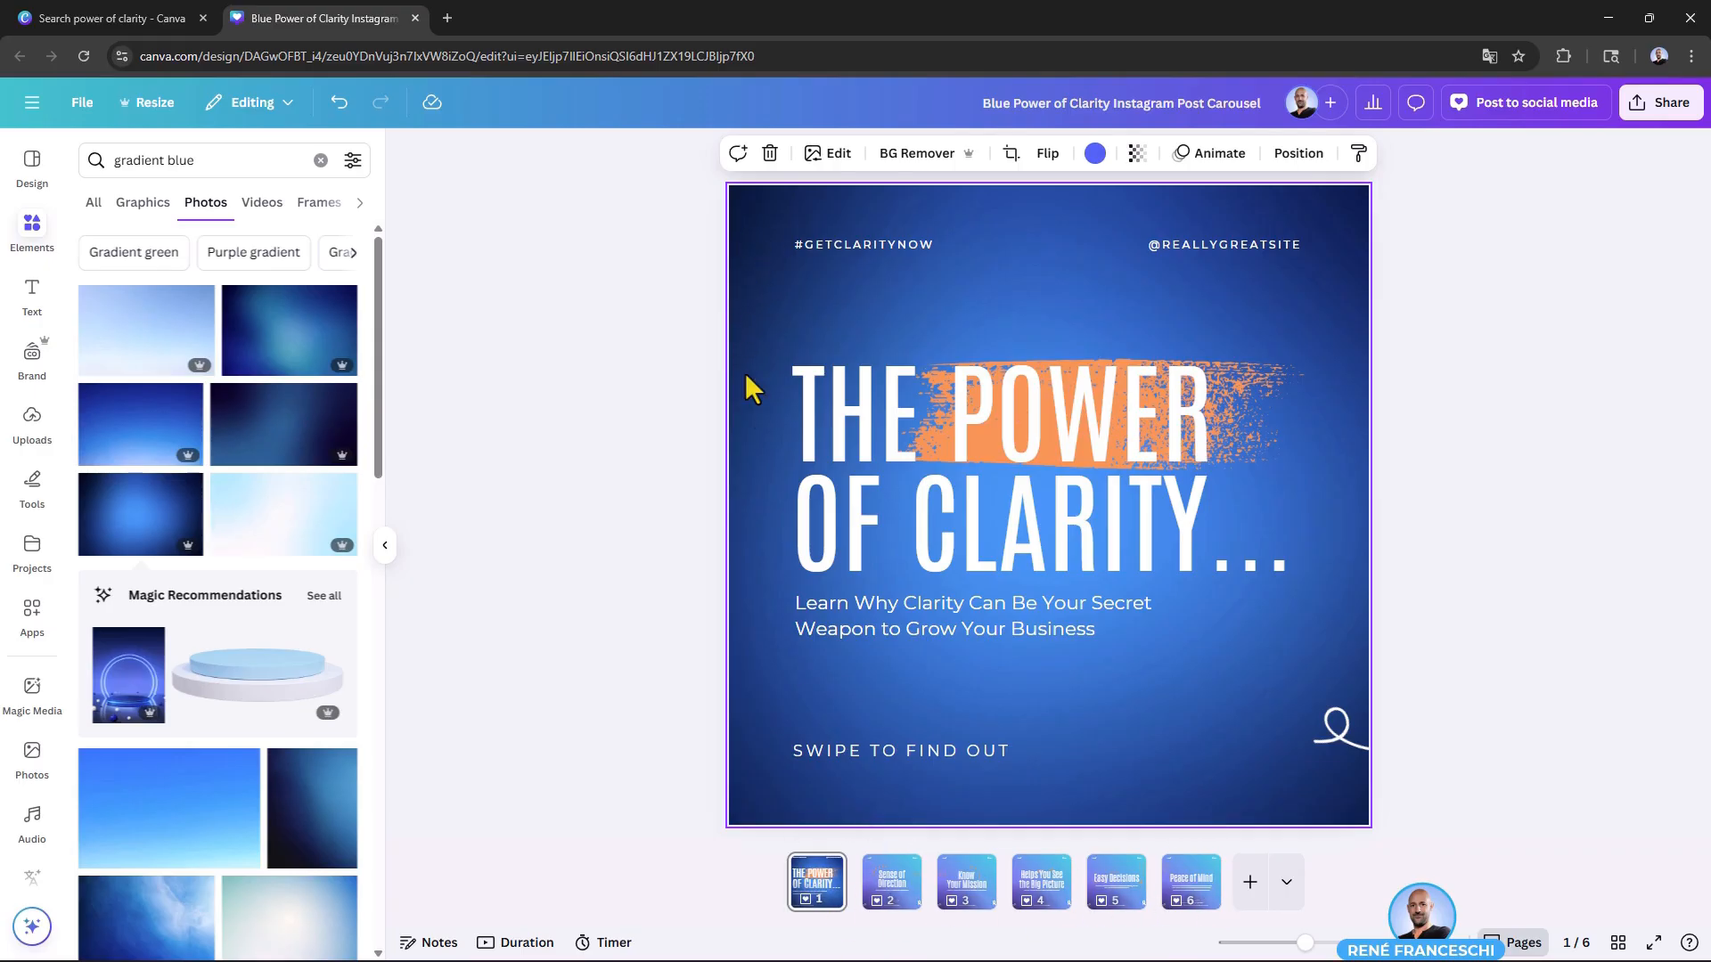
click(878, 878)
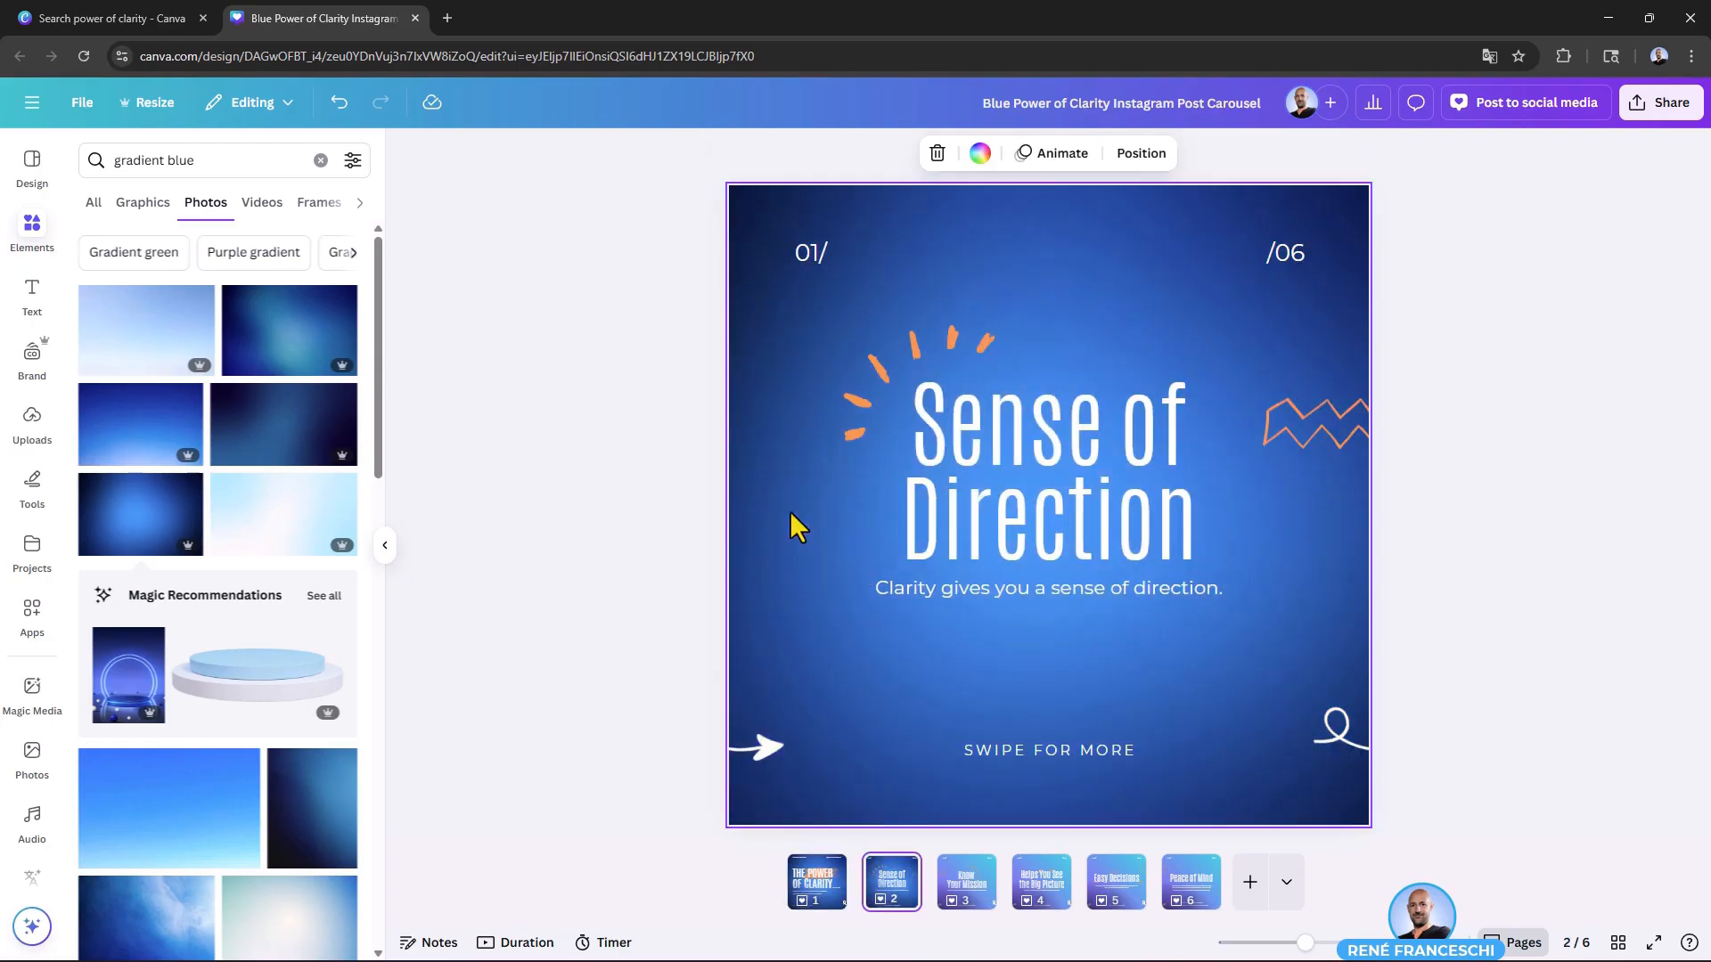
click(780, 587)
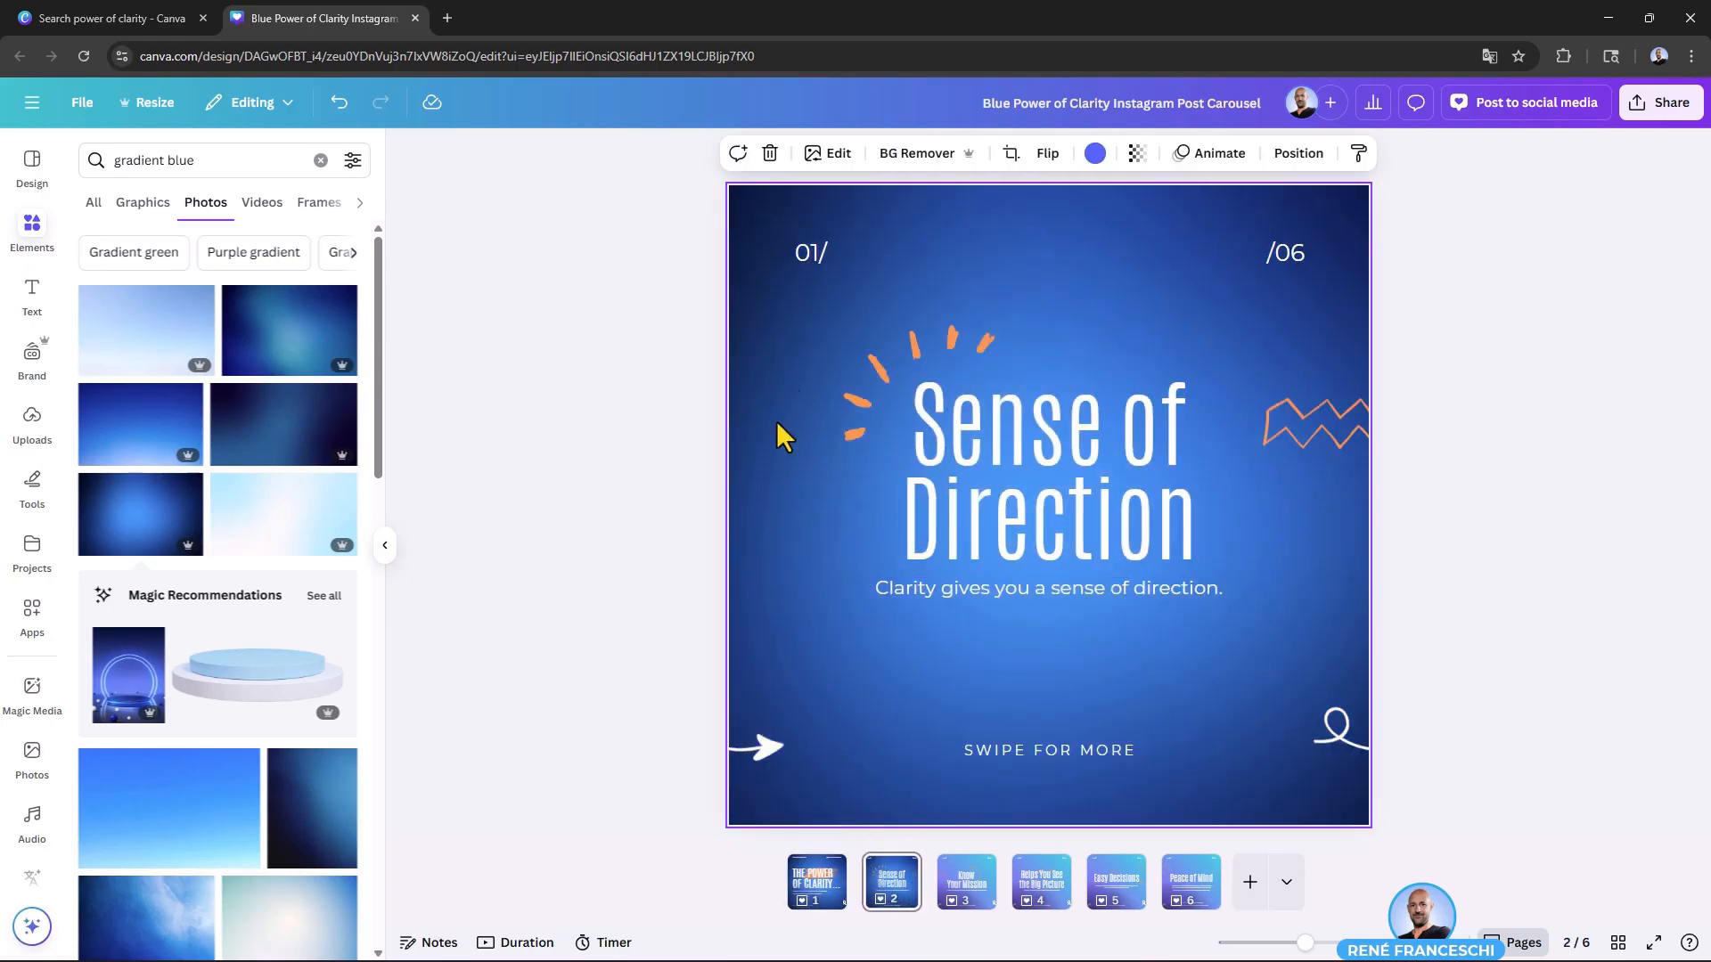
key(ctrl+z)
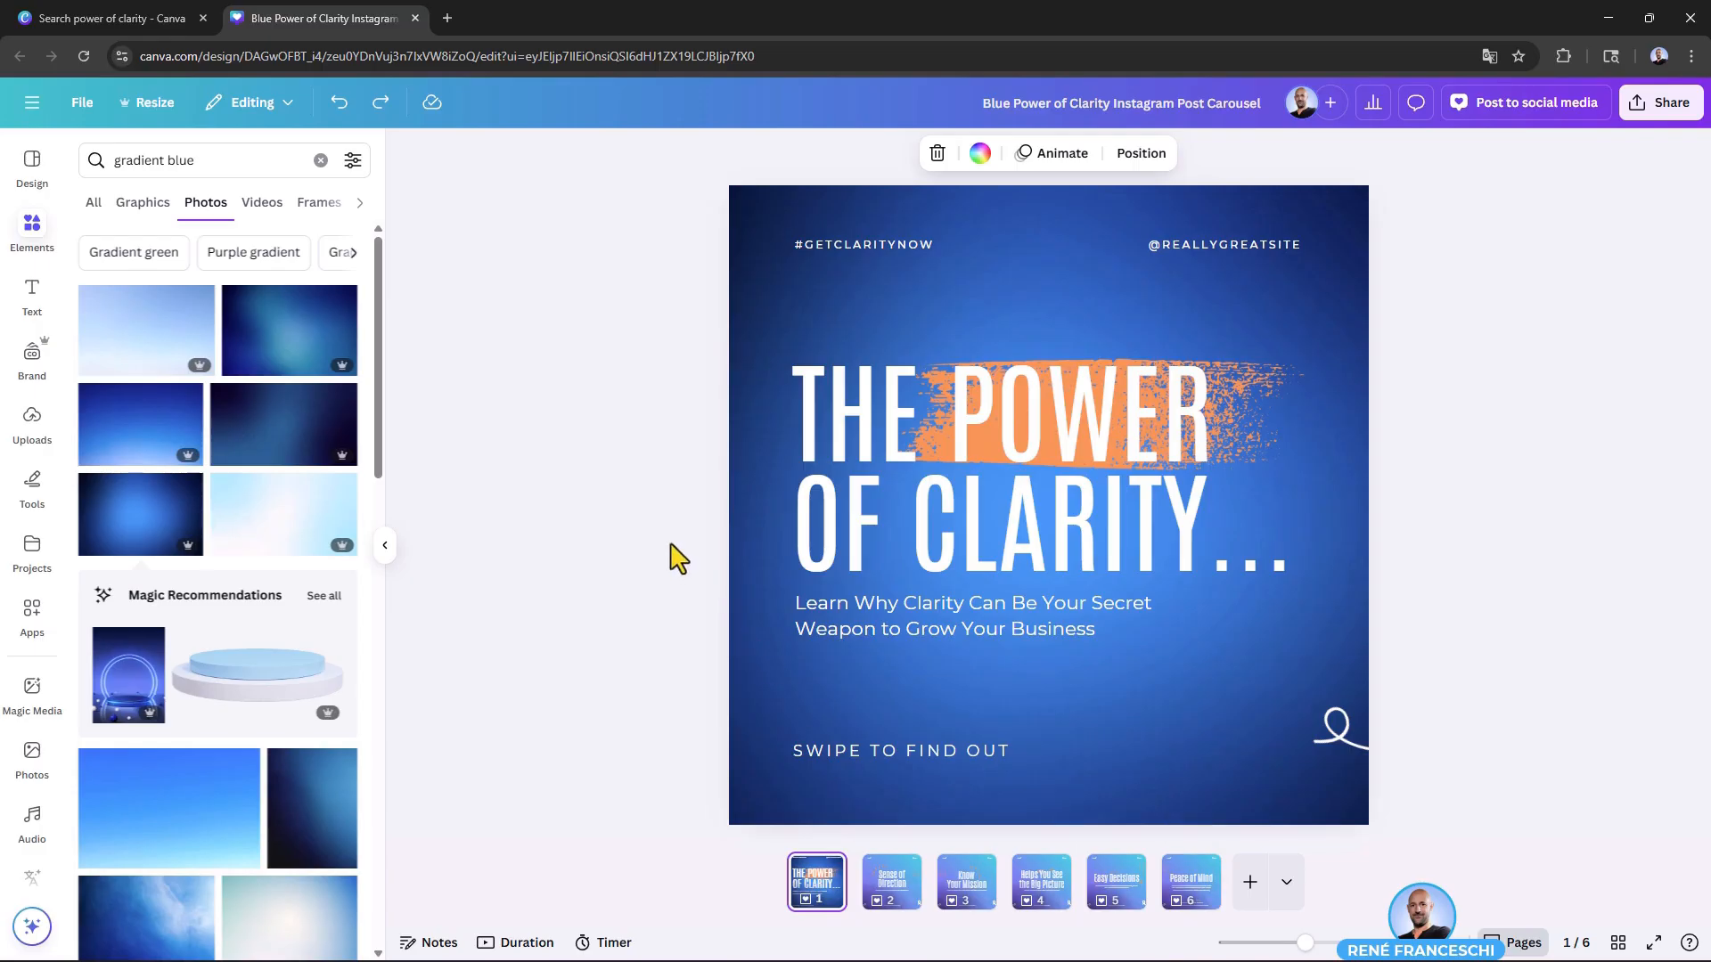
Step: Detach the gradient photo from page 1's background so it is a separate image
click(751, 272)
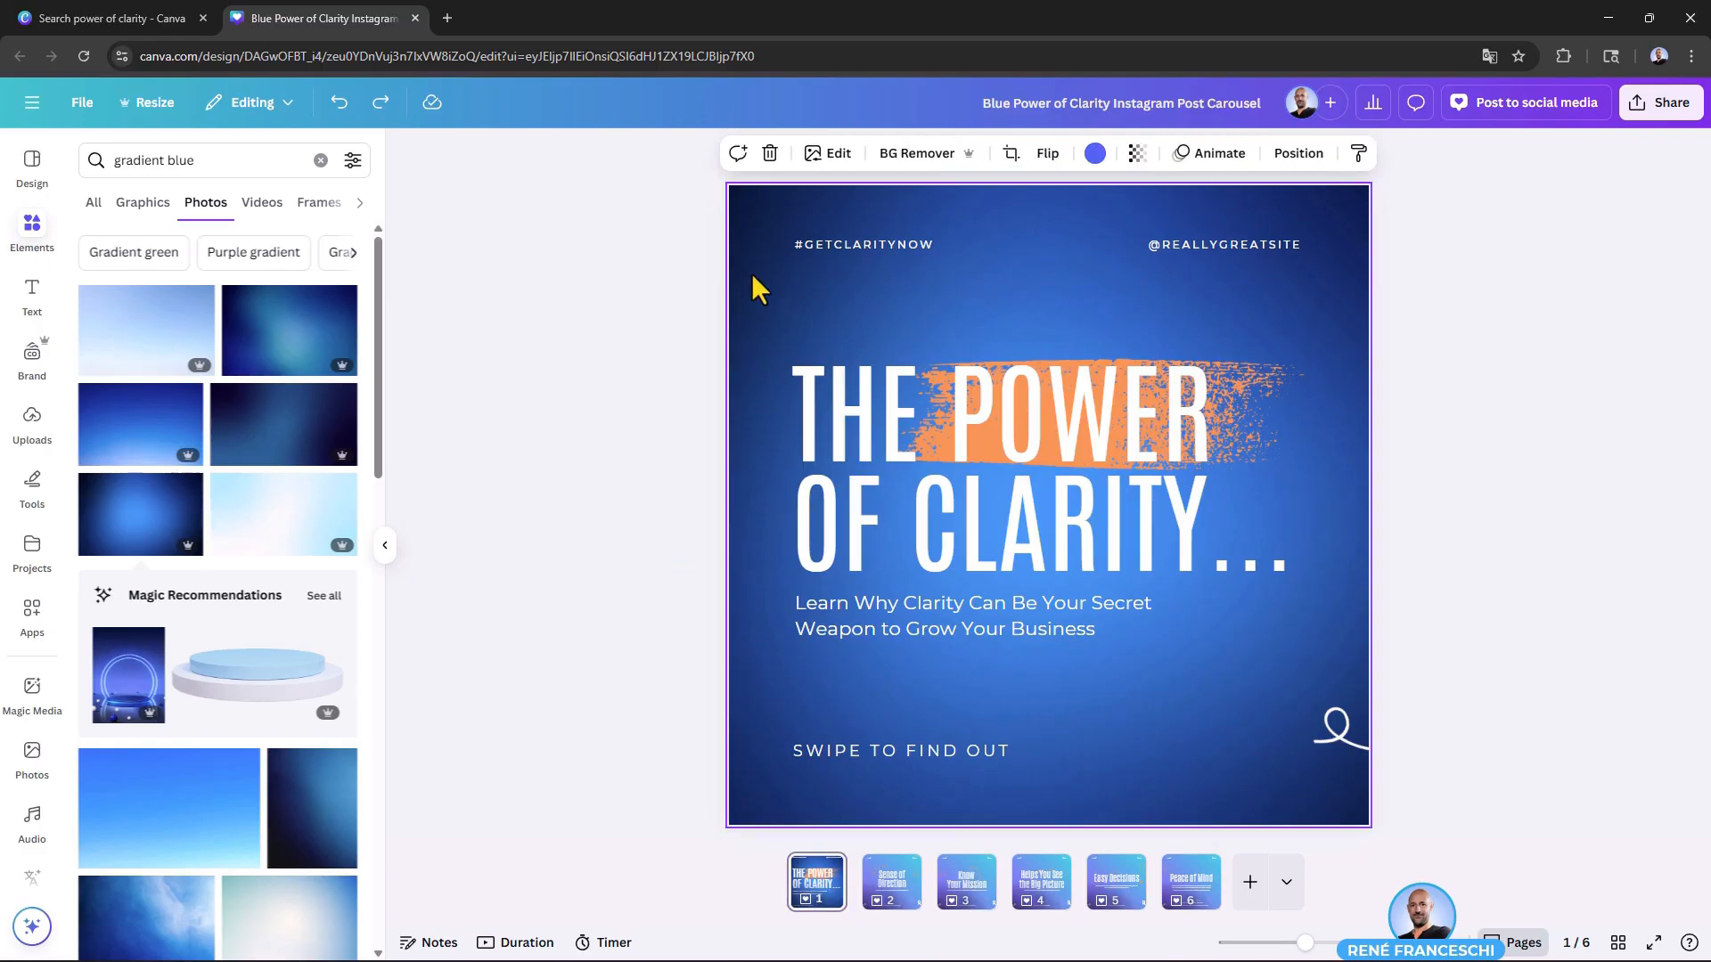
right_click(751, 273)
click(882, 649)
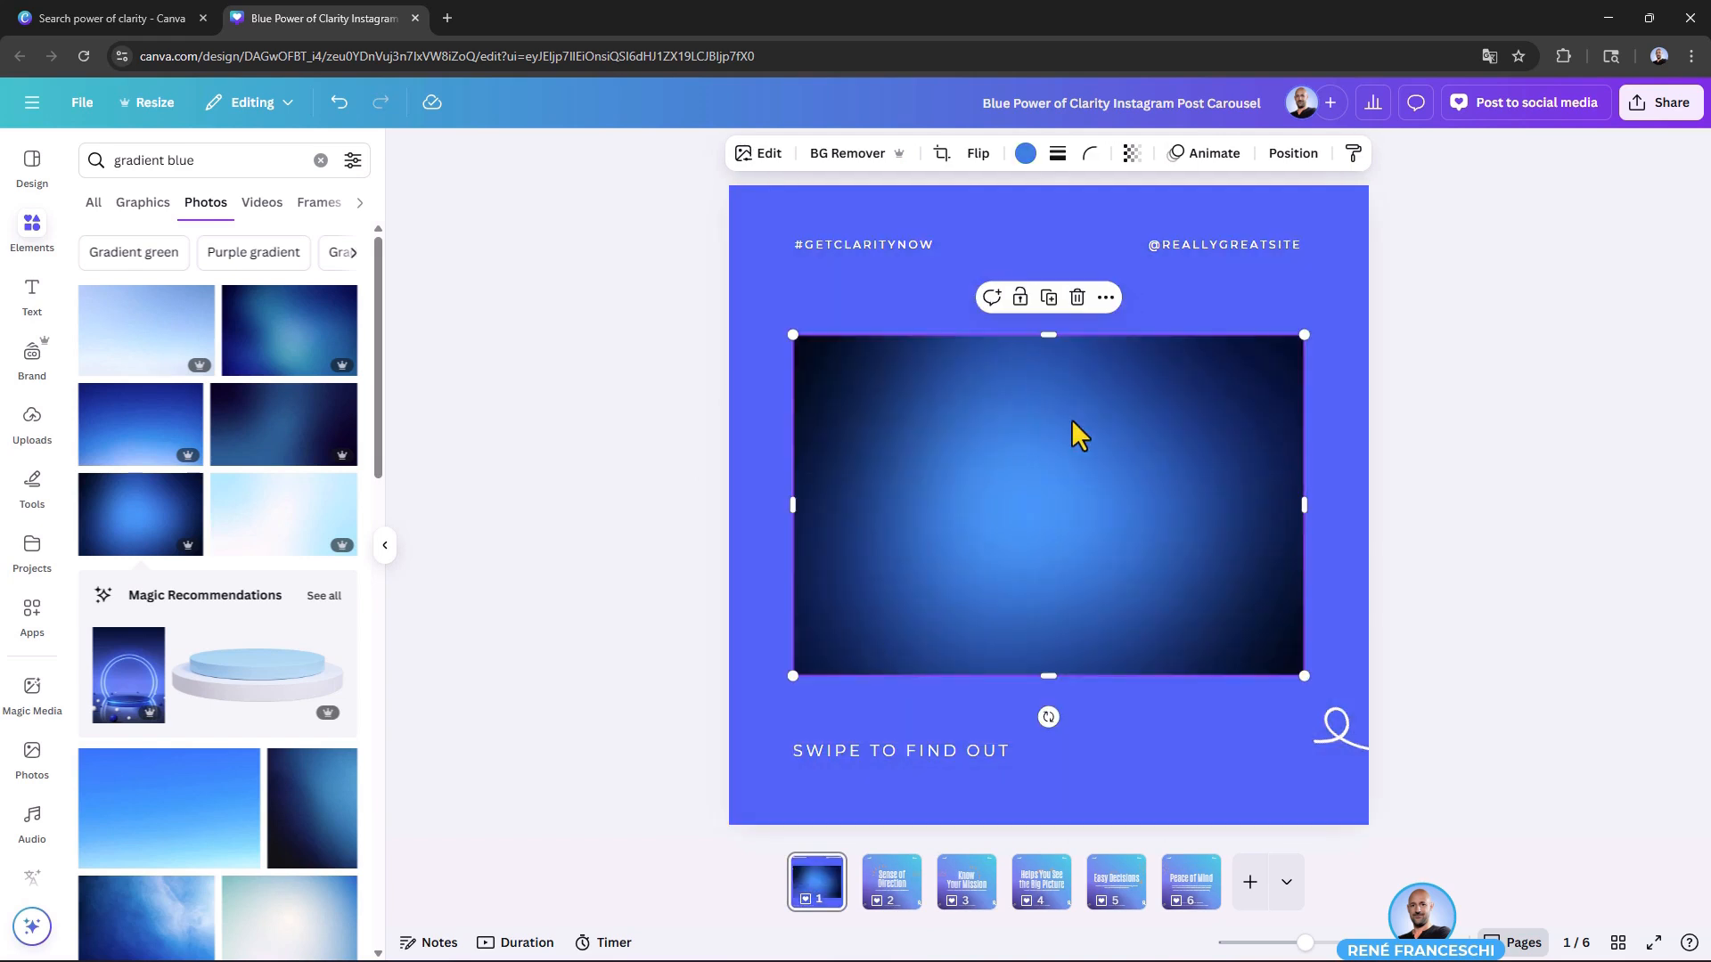
Step: Try several default solid colors on page 1's detached gradient photo, including pink, purple and light orange, and remove the photo
click(1026, 153)
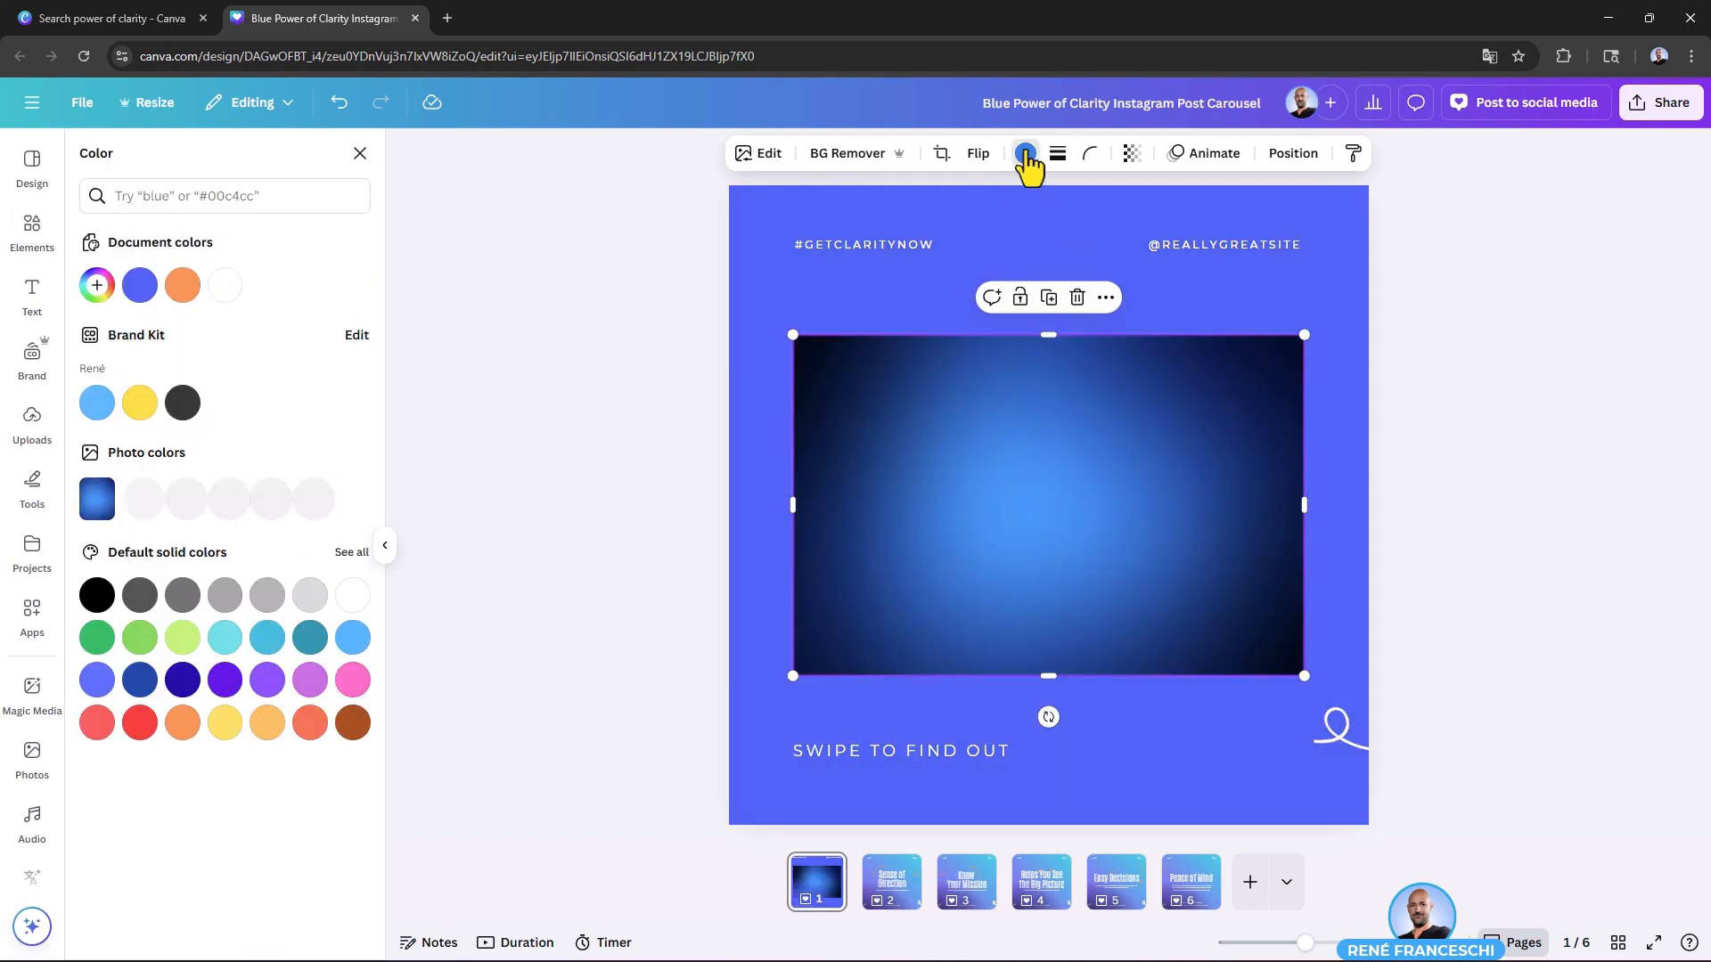
click(353, 672)
click(309, 672)
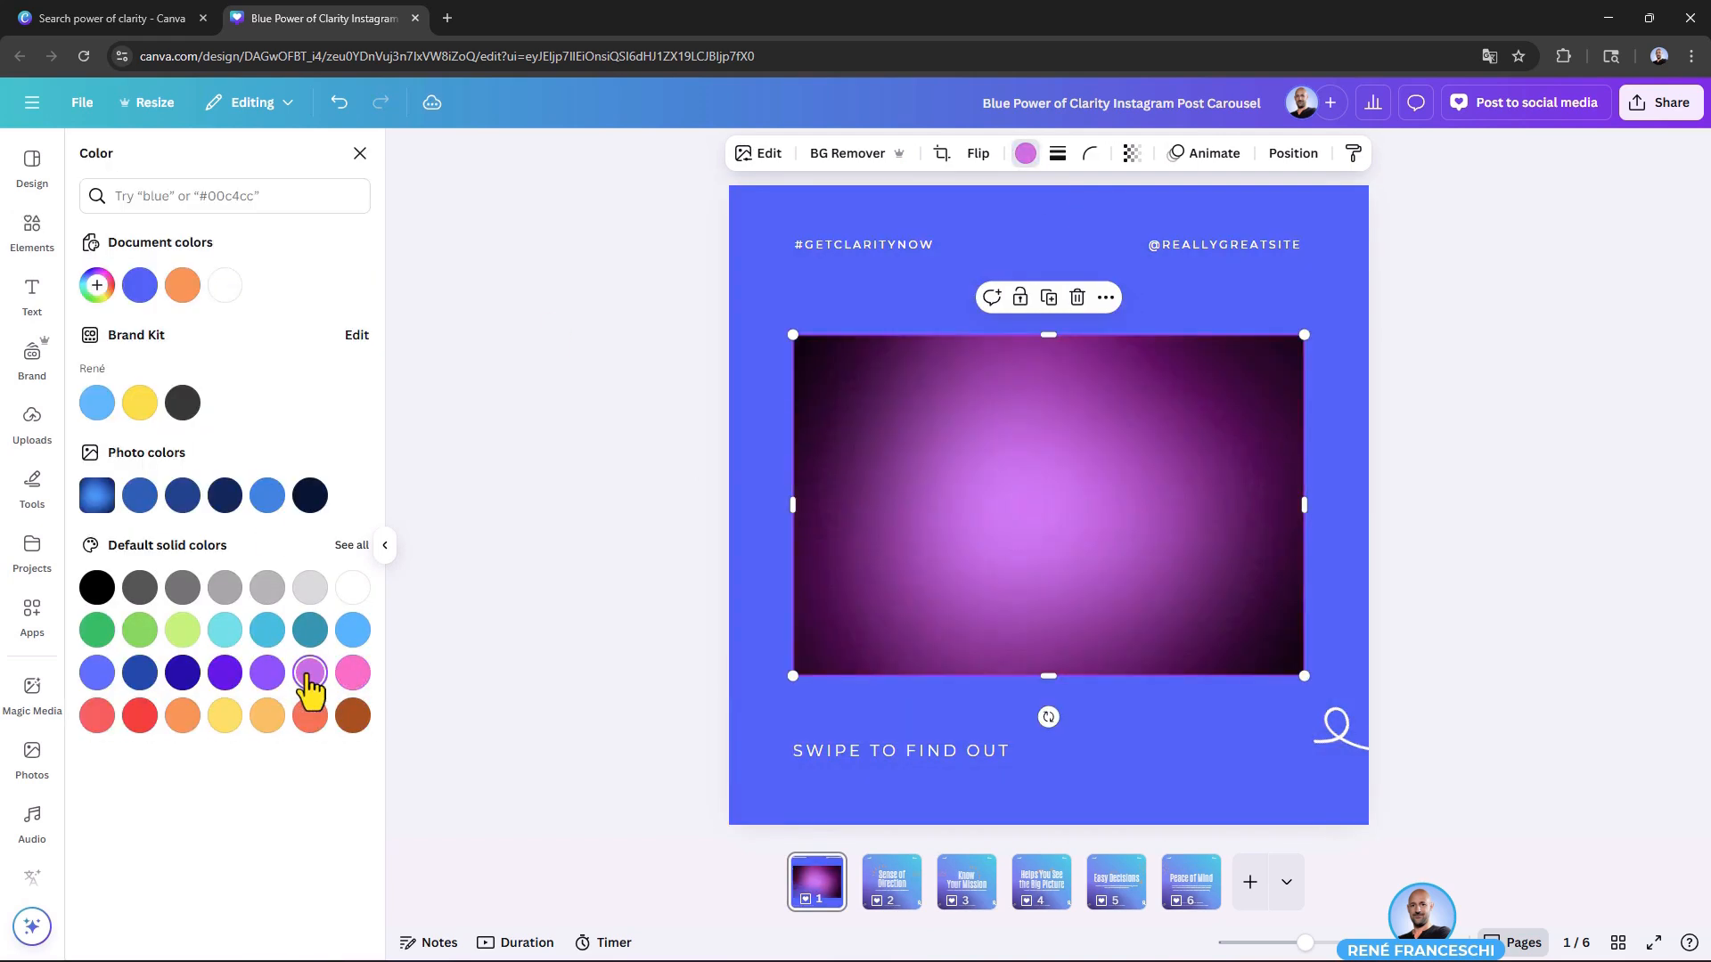
click(268, 715)
click(278, 623)
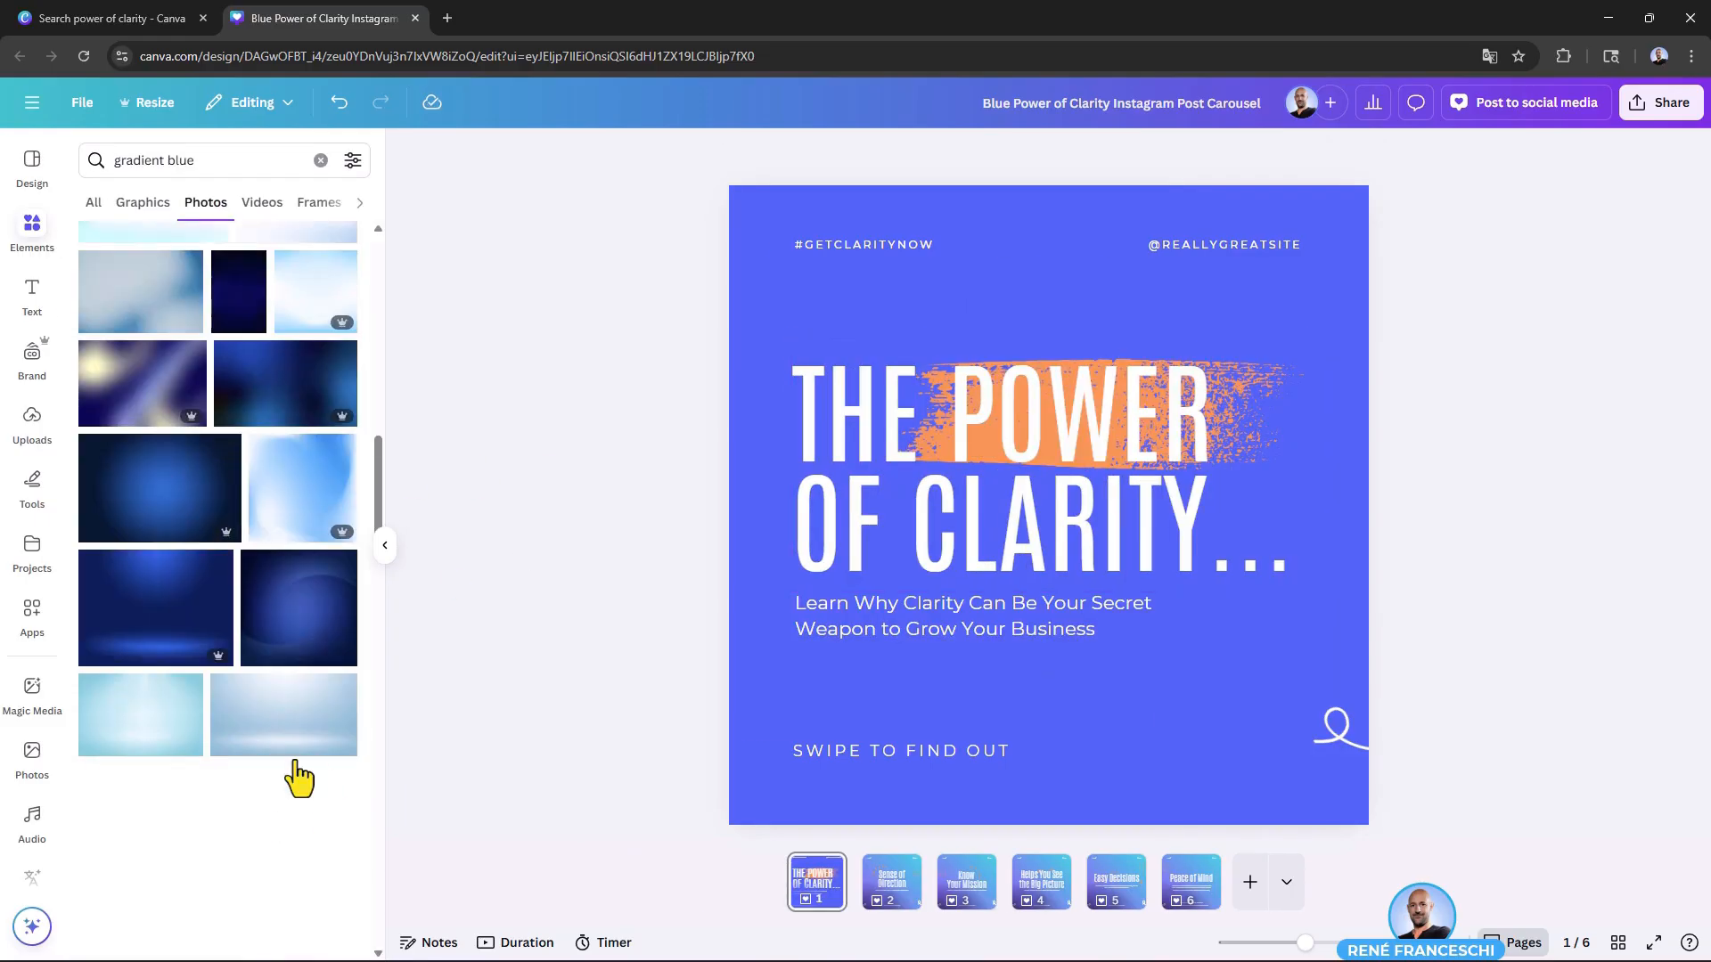
Step: Try the dark blue spotlight gradient photo on page 1 recolored in pink, and delete it
click(206, 618)
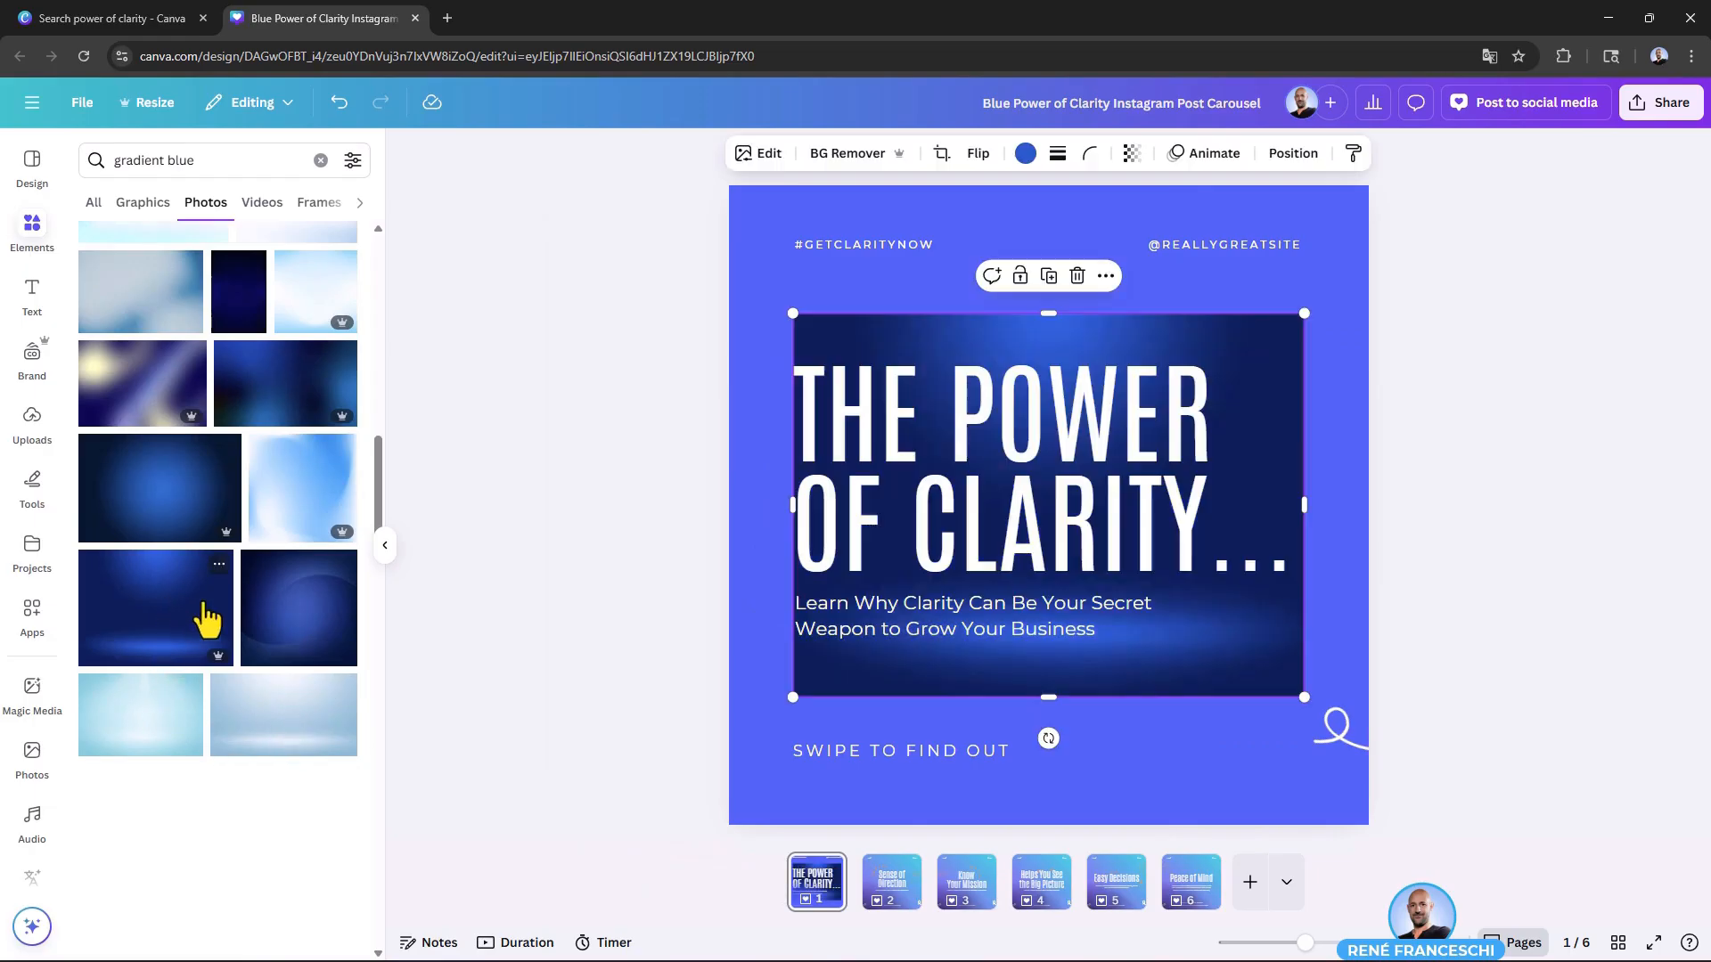
click(1026, 154)
click(353, 673)
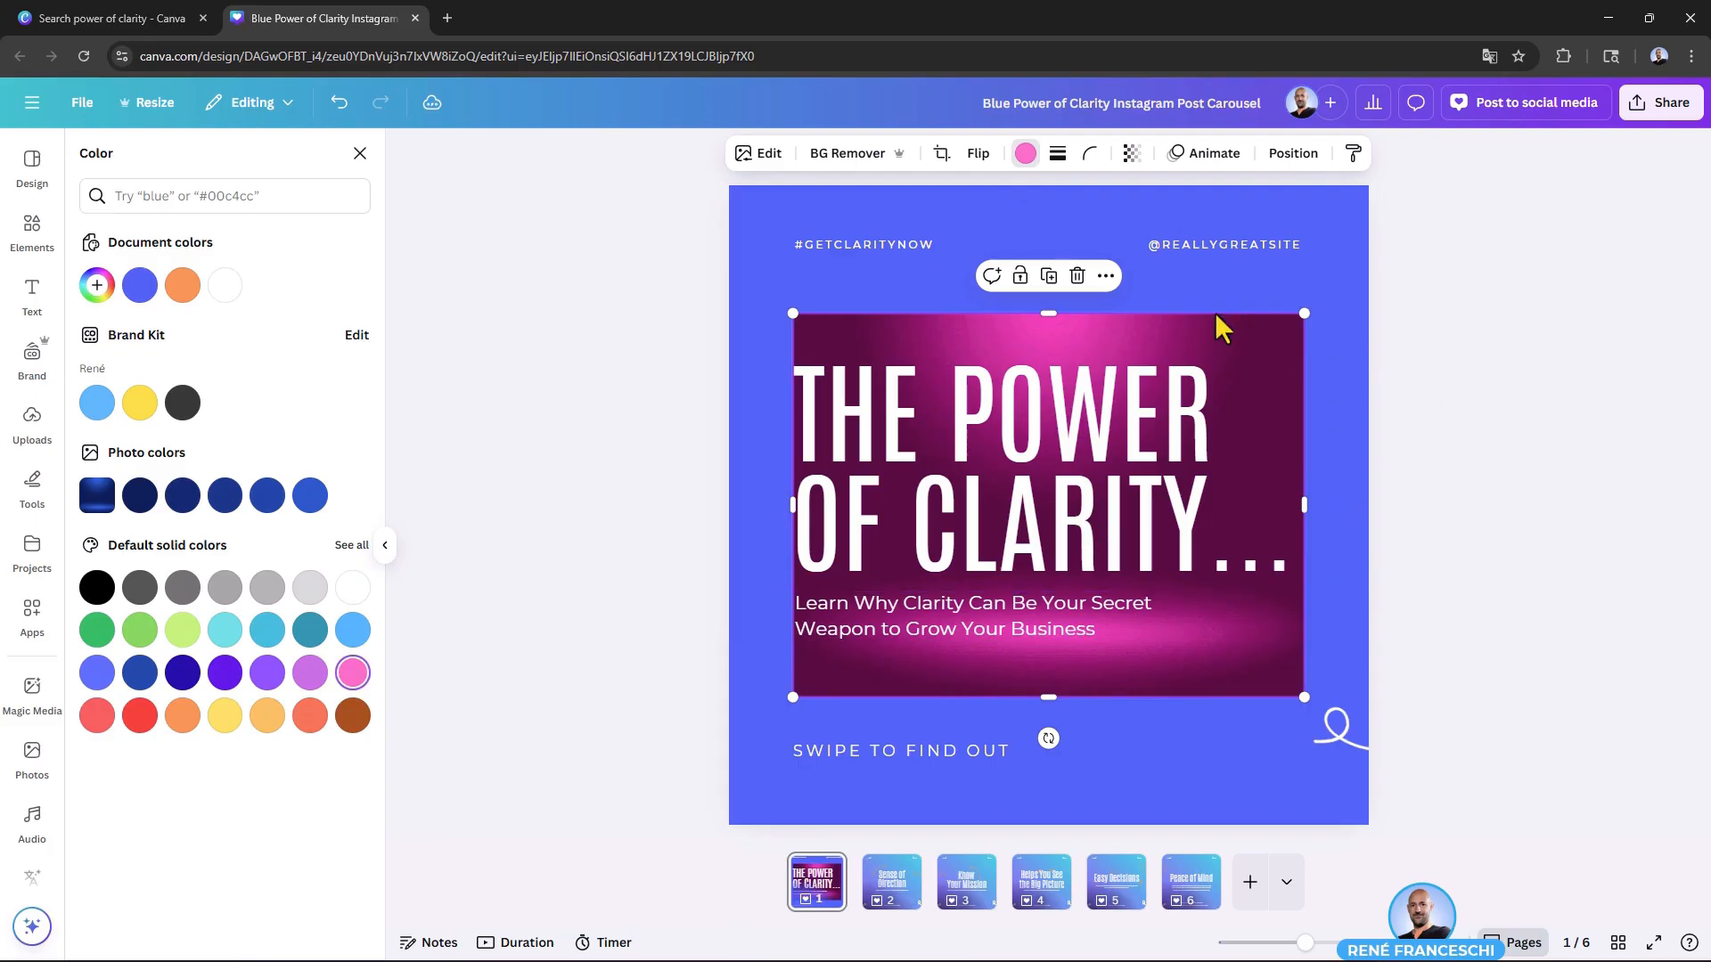
key(Delete)
Step: Search the photos for "white gradient transparent" and place the first soft white gradient over page 1's lower-right area
scroll(187, 459, up, 10)
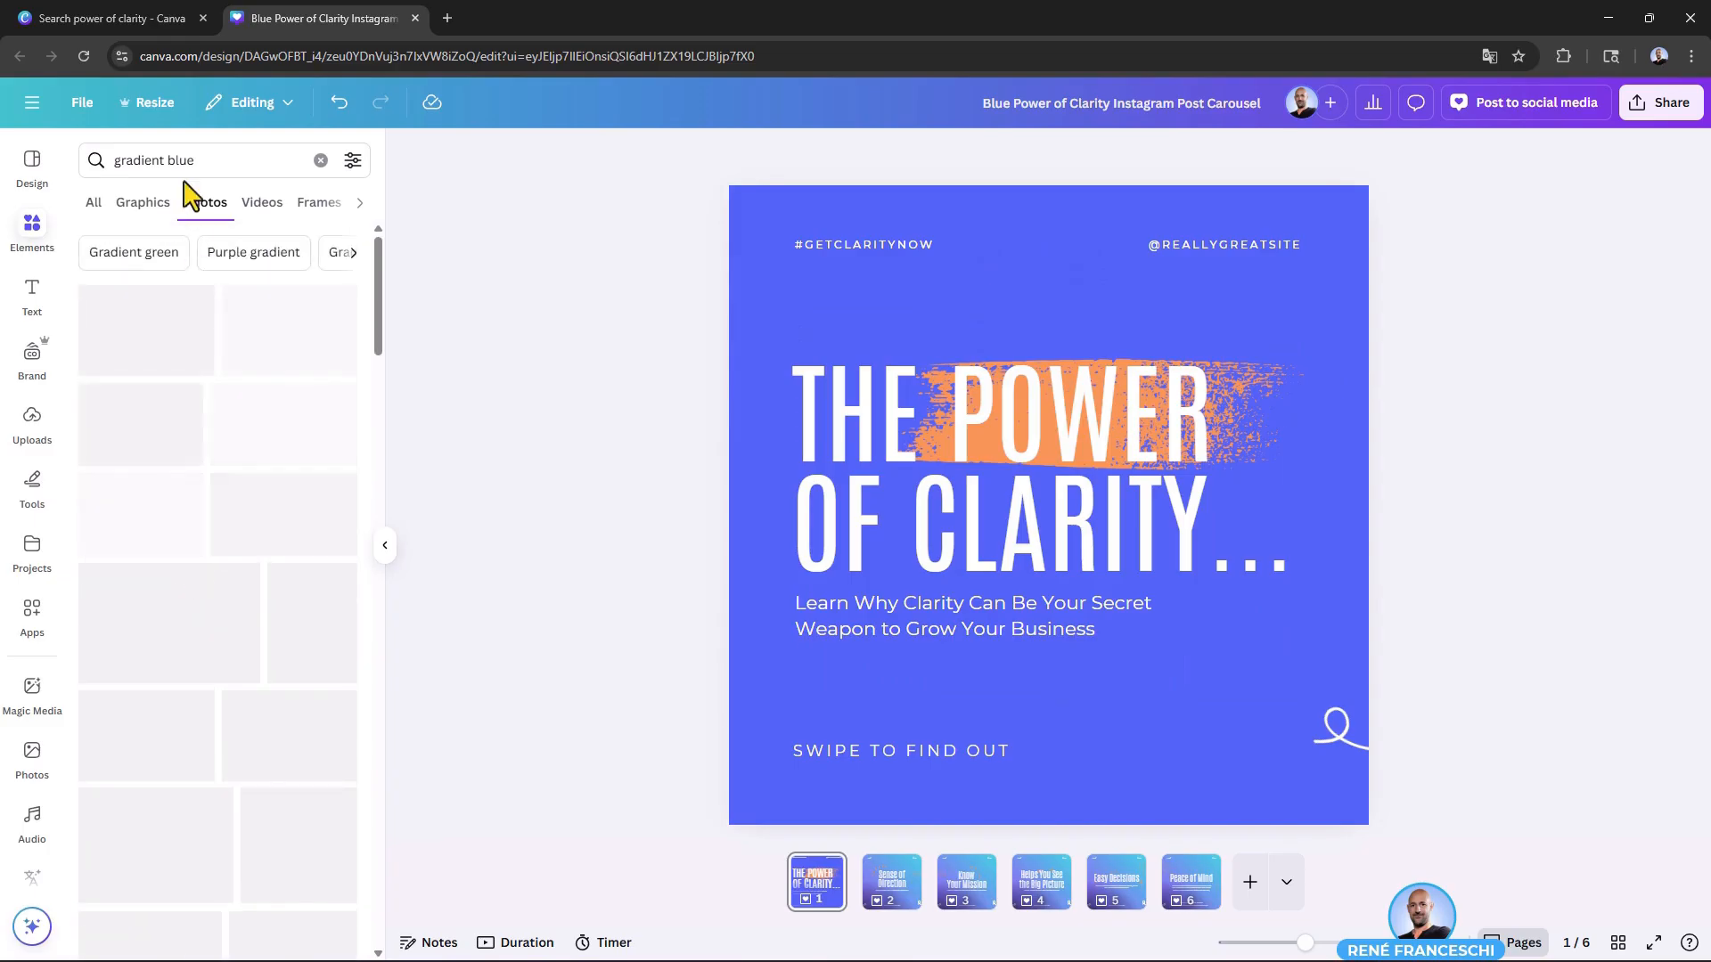
double_click(179, 162)
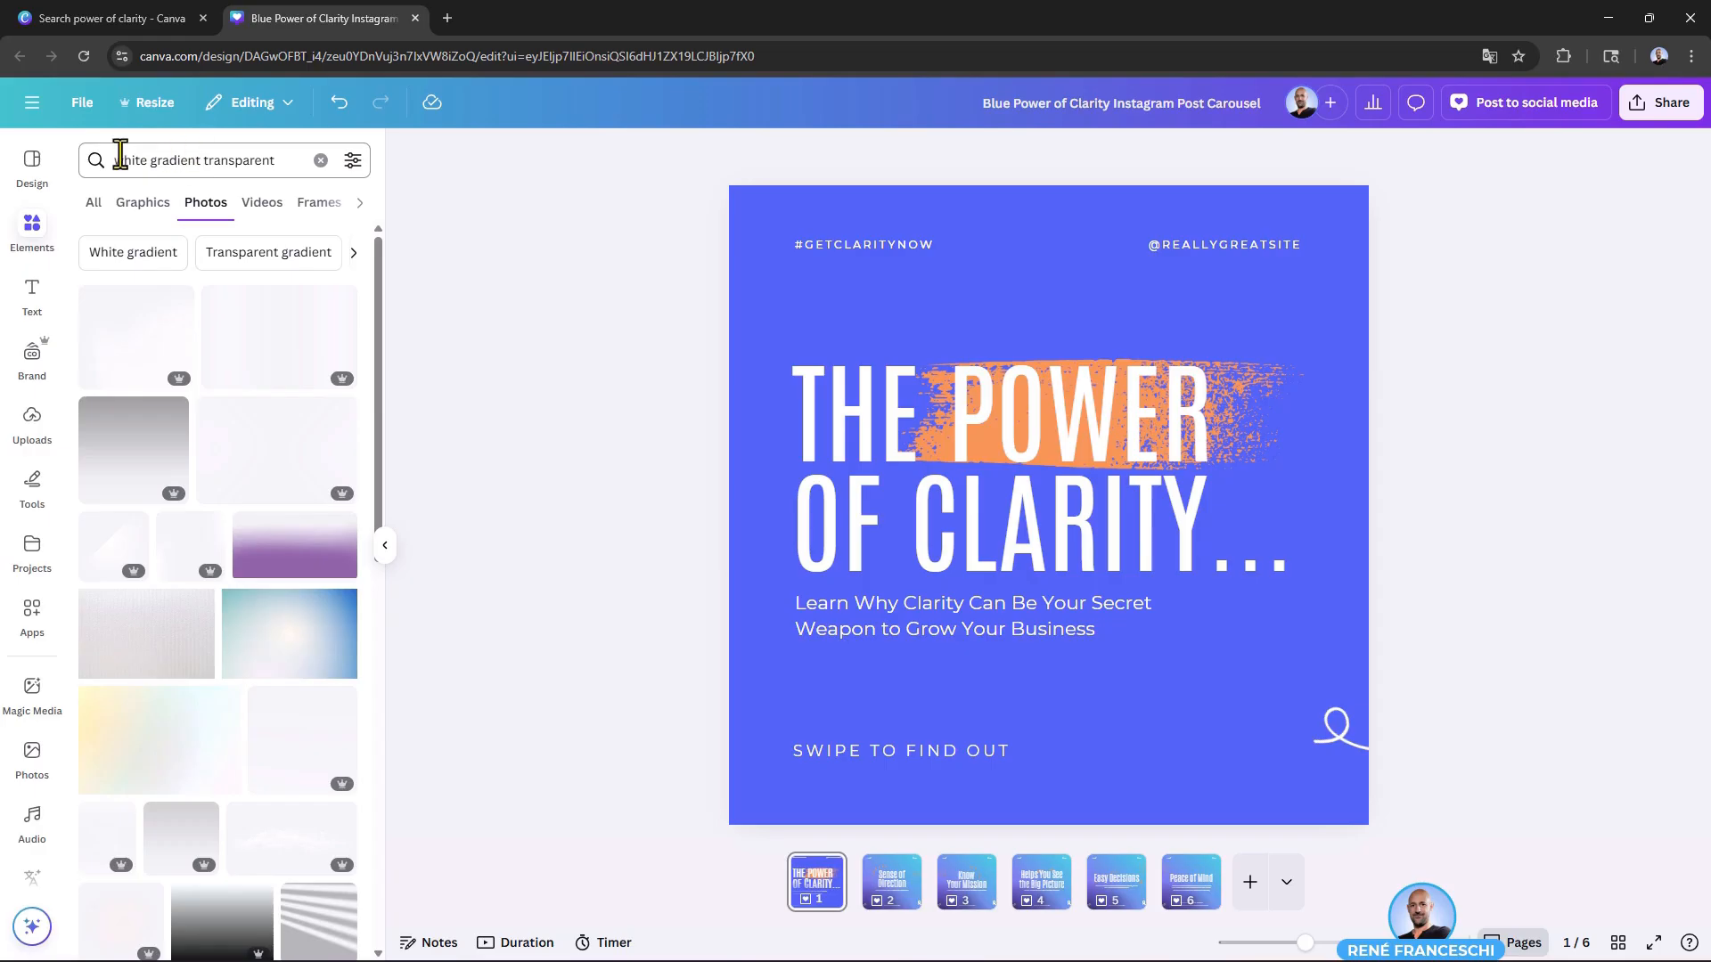
click(134, 348)
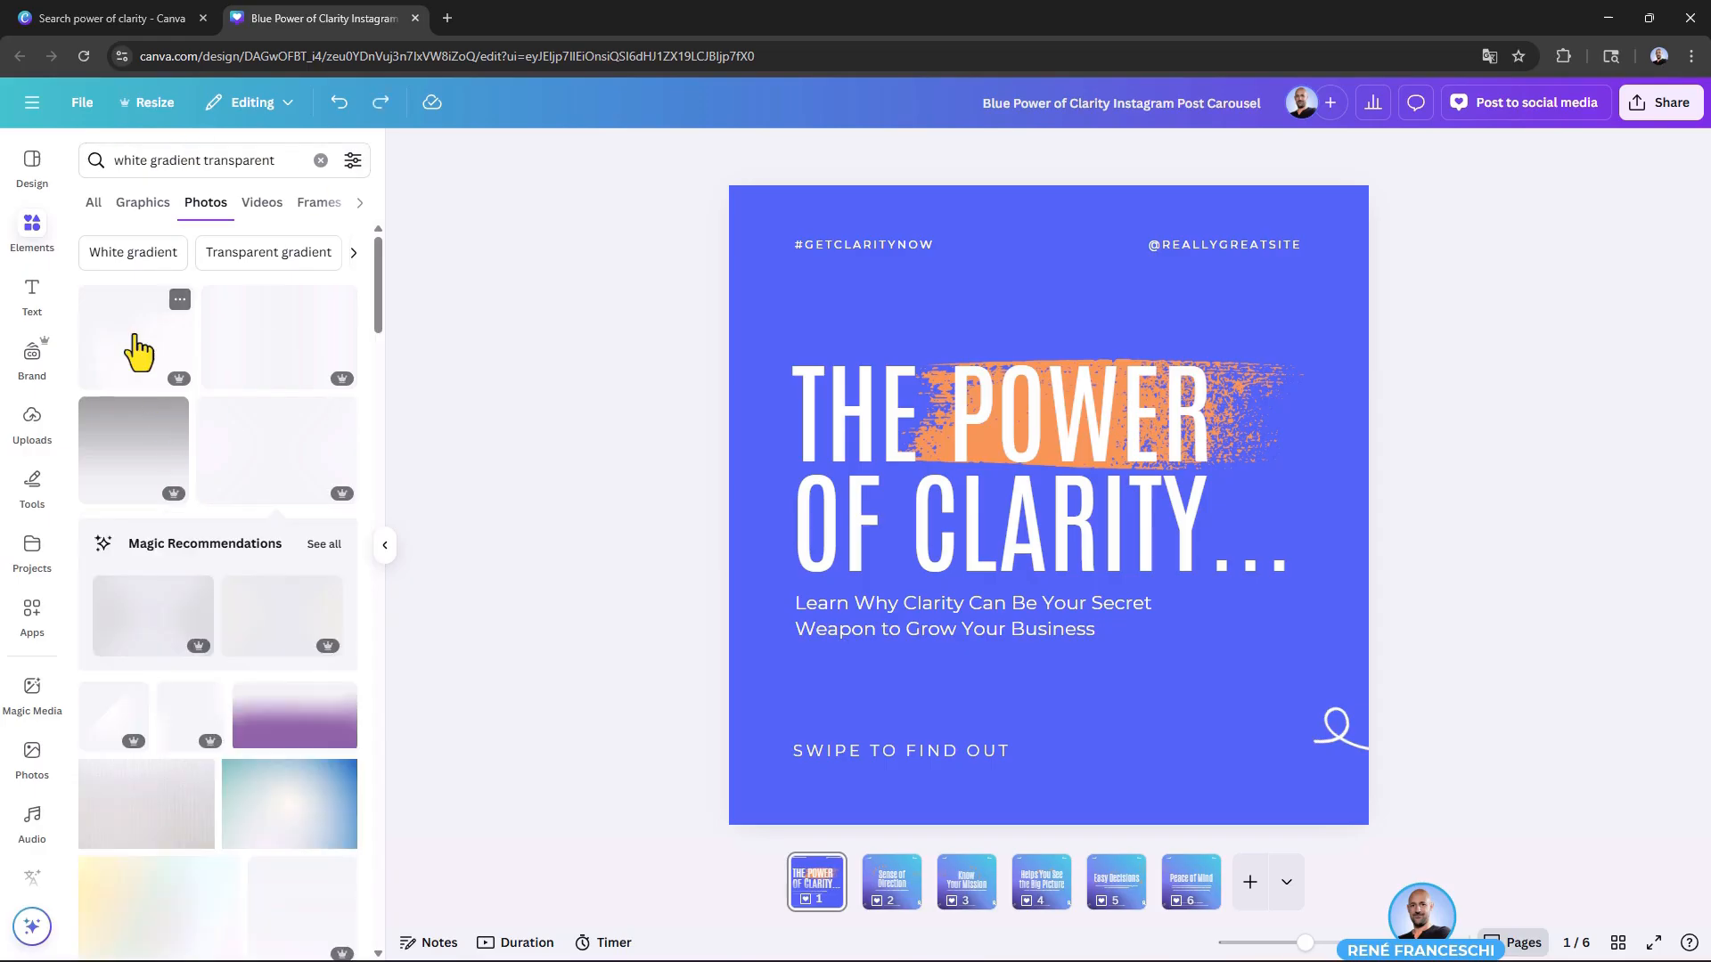
drag(1270, 660, 1343, 756)
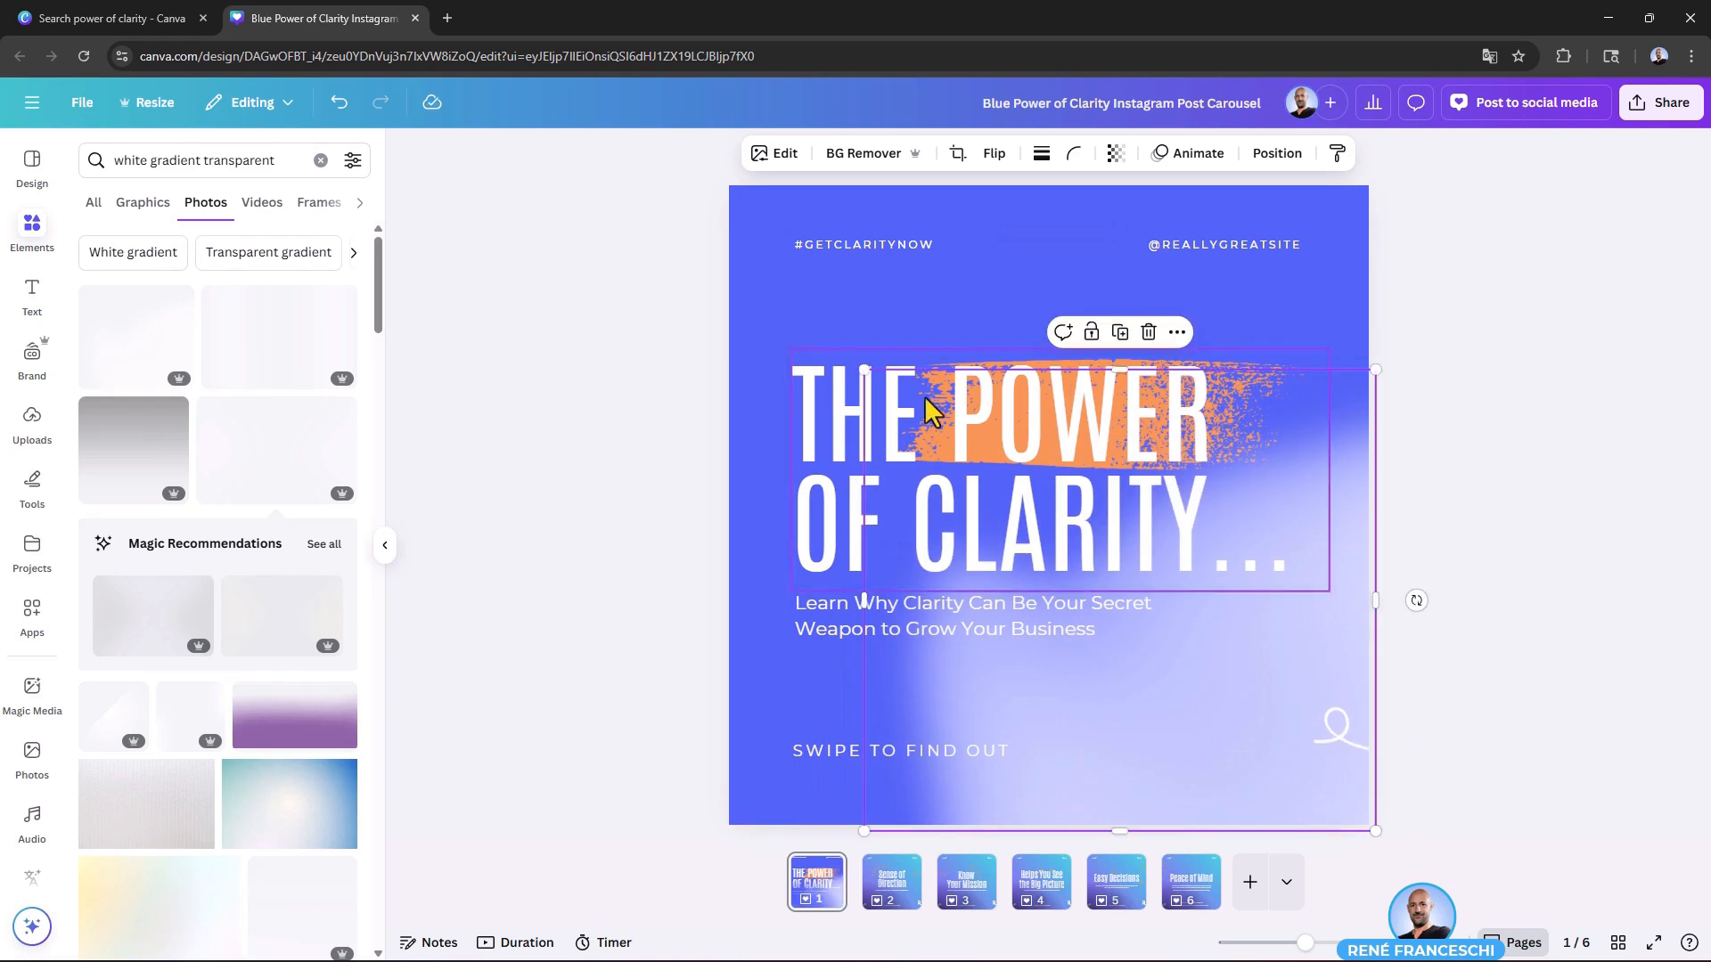
mouse_move(865, 370)
mouse_down()
mouse_move(1024, 535)
mouse_move(836, 409)
mouse_move(860, 374)
mouse_up()
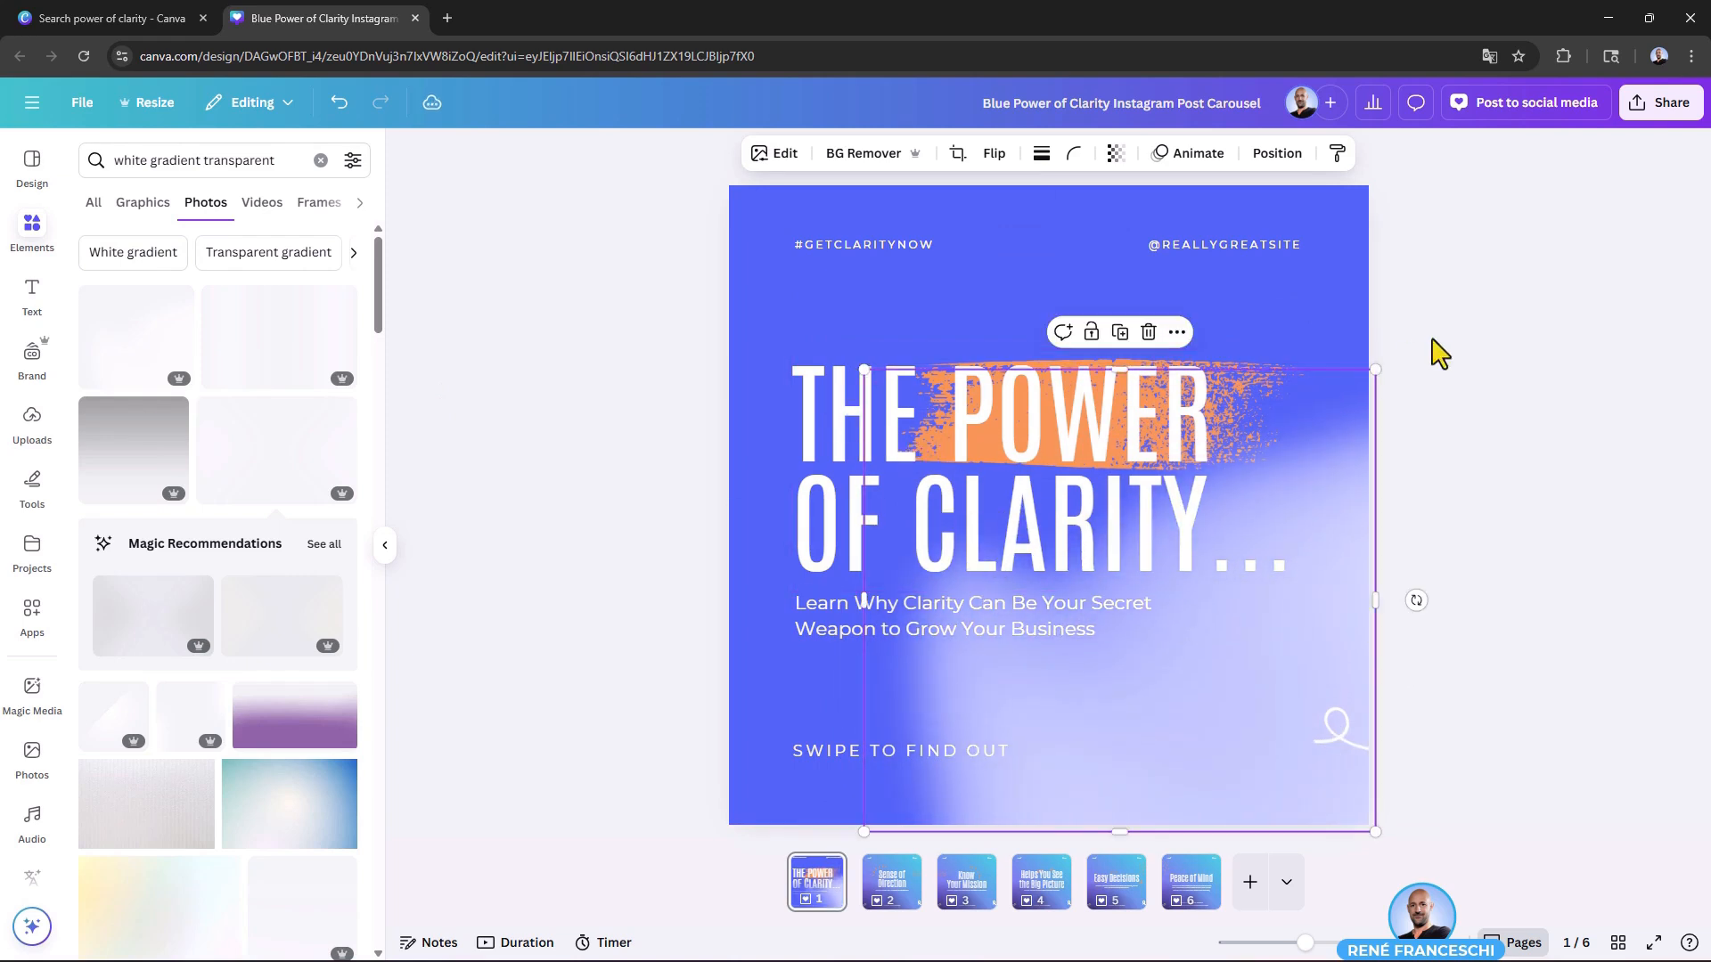
Step: Send the white gradient image behind page 1's heading and orange brush stroke
right_click(1194, 710)
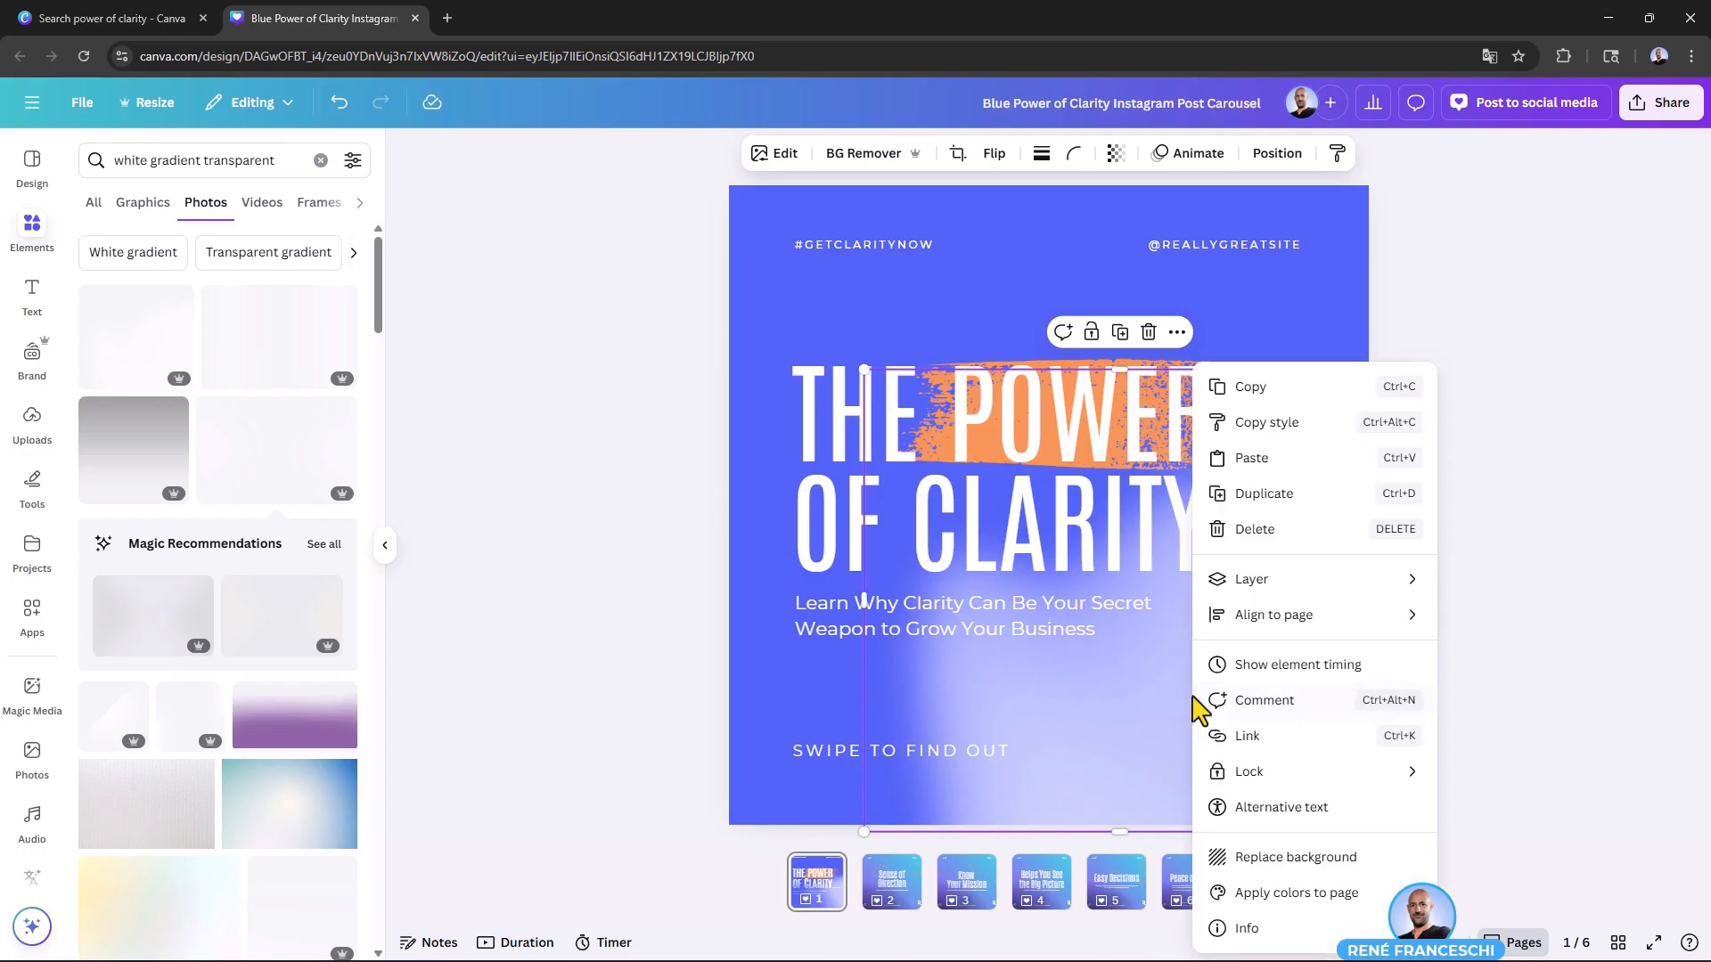
mouse_move(1269, 595)
click(1506, 689)
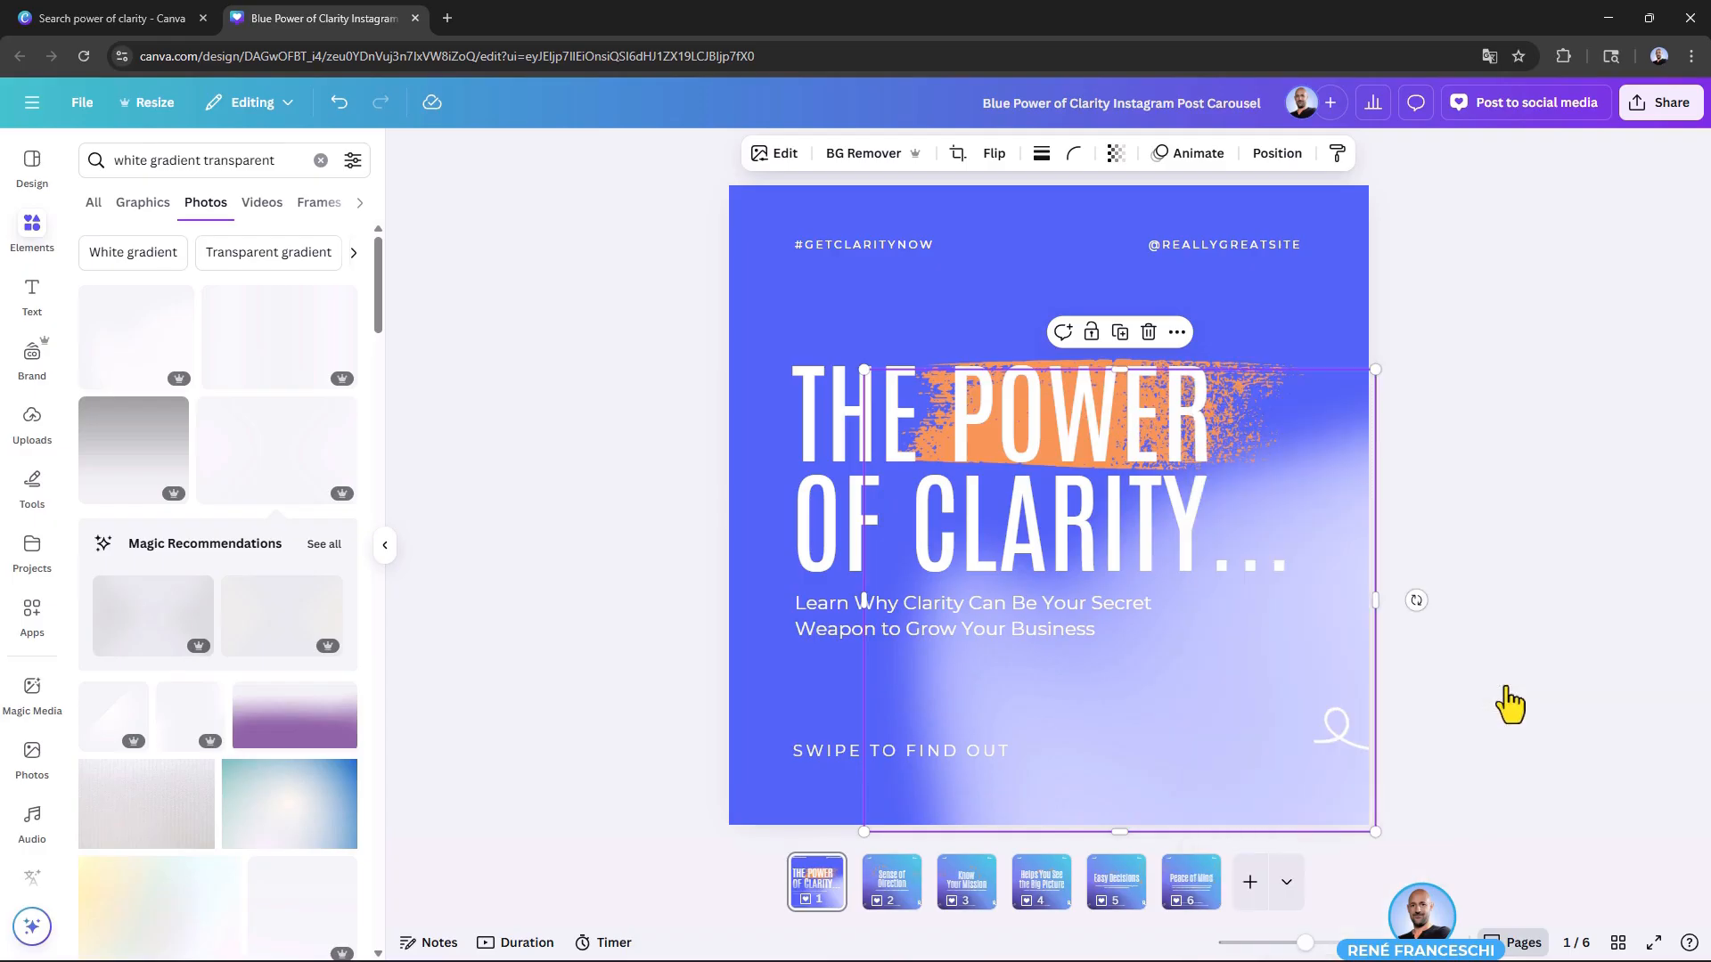
click(1524, 457)
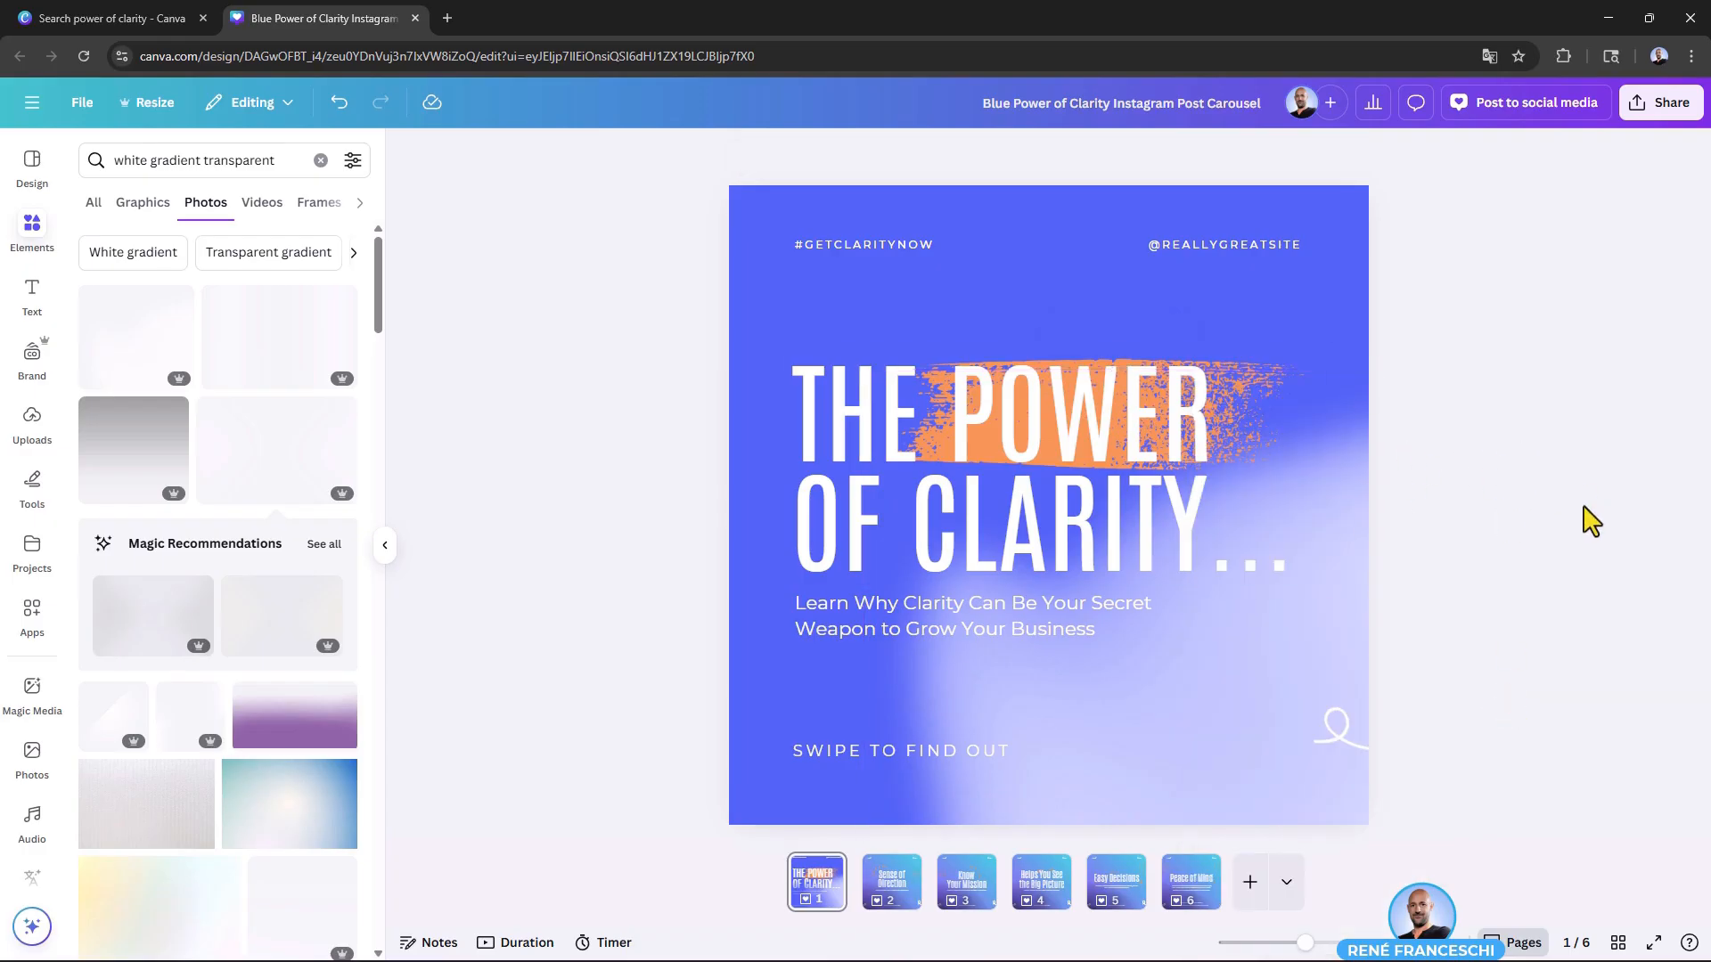
Step: Try the diagonal white light gradient in page 1's lower-right corner, and delete it
click(114, 557)
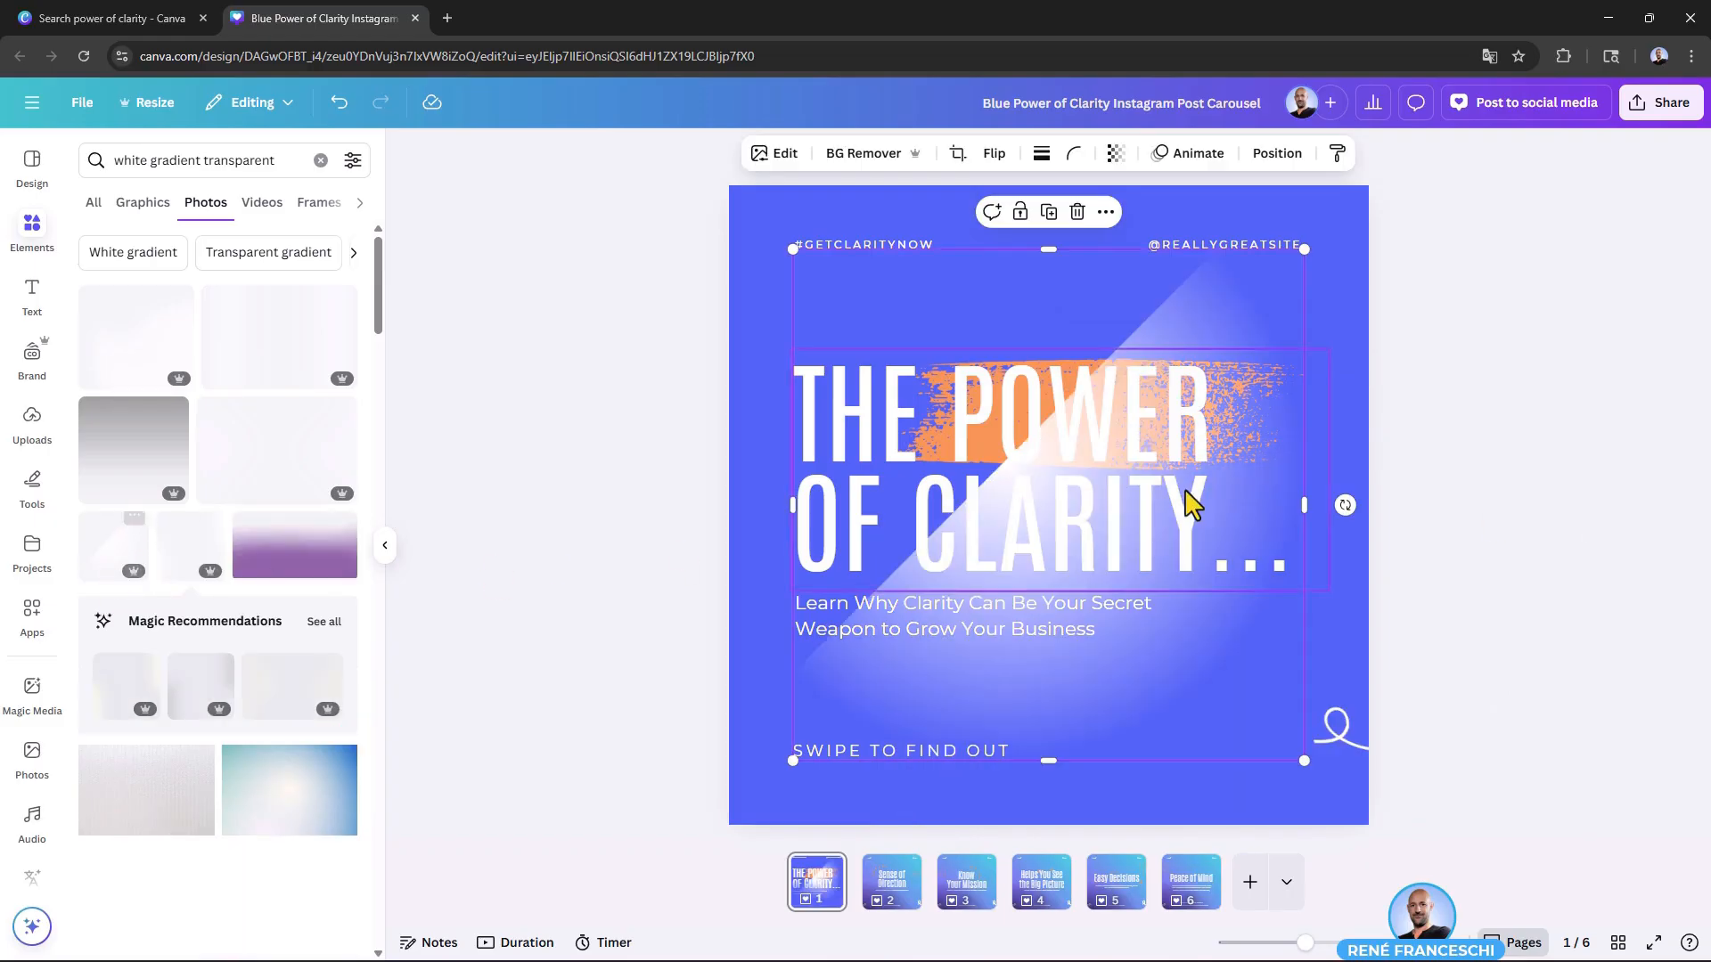
drag(1284, 325, 1303, 427)
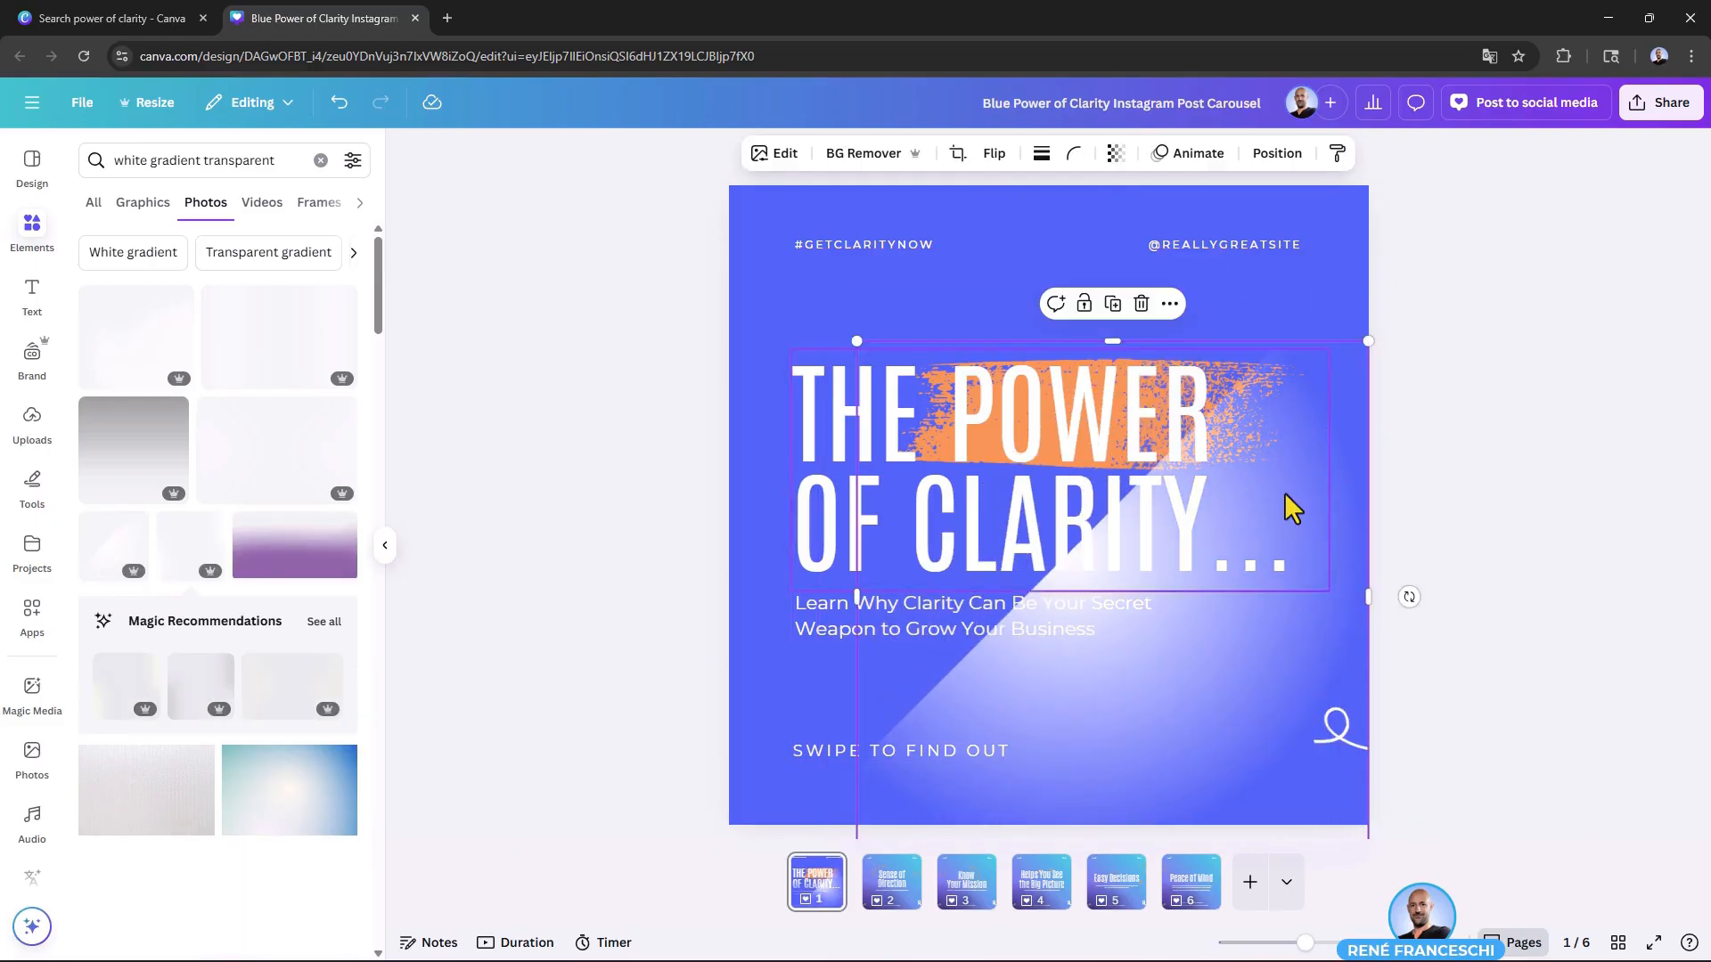
key(Delete)
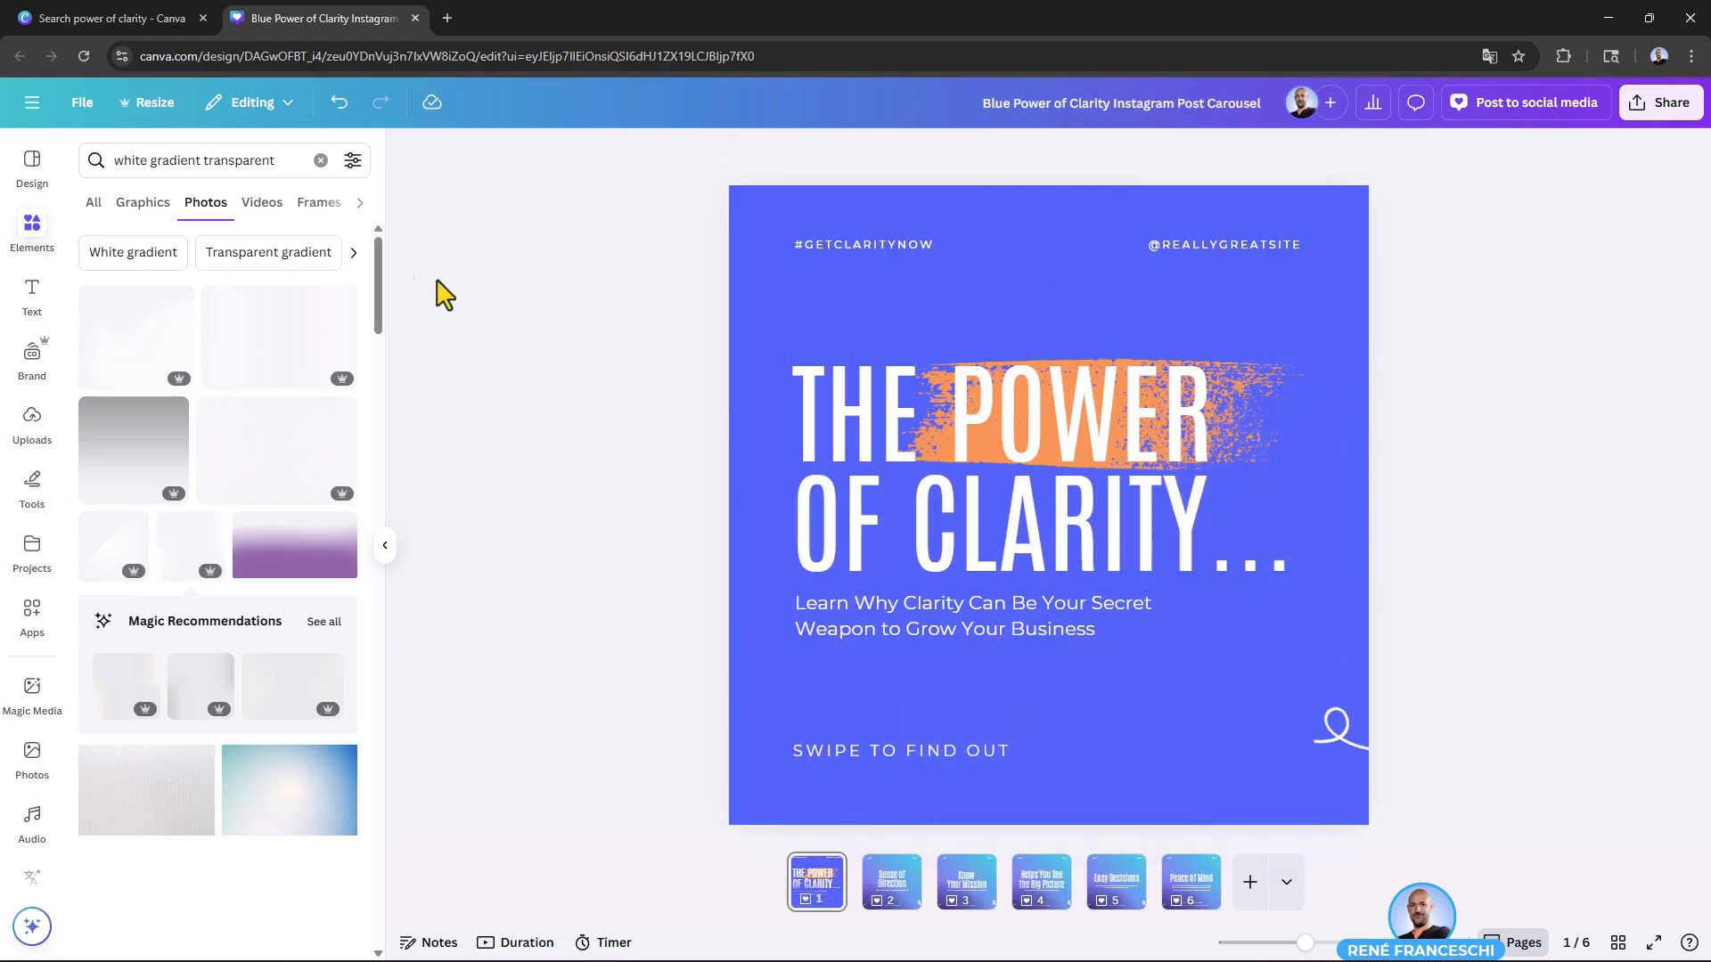
Step: Search the photos for "shadow gradient transparent" and place the thin horizontal shadow below the heading on page 1
click(132, 160)
double_click(132, 160)
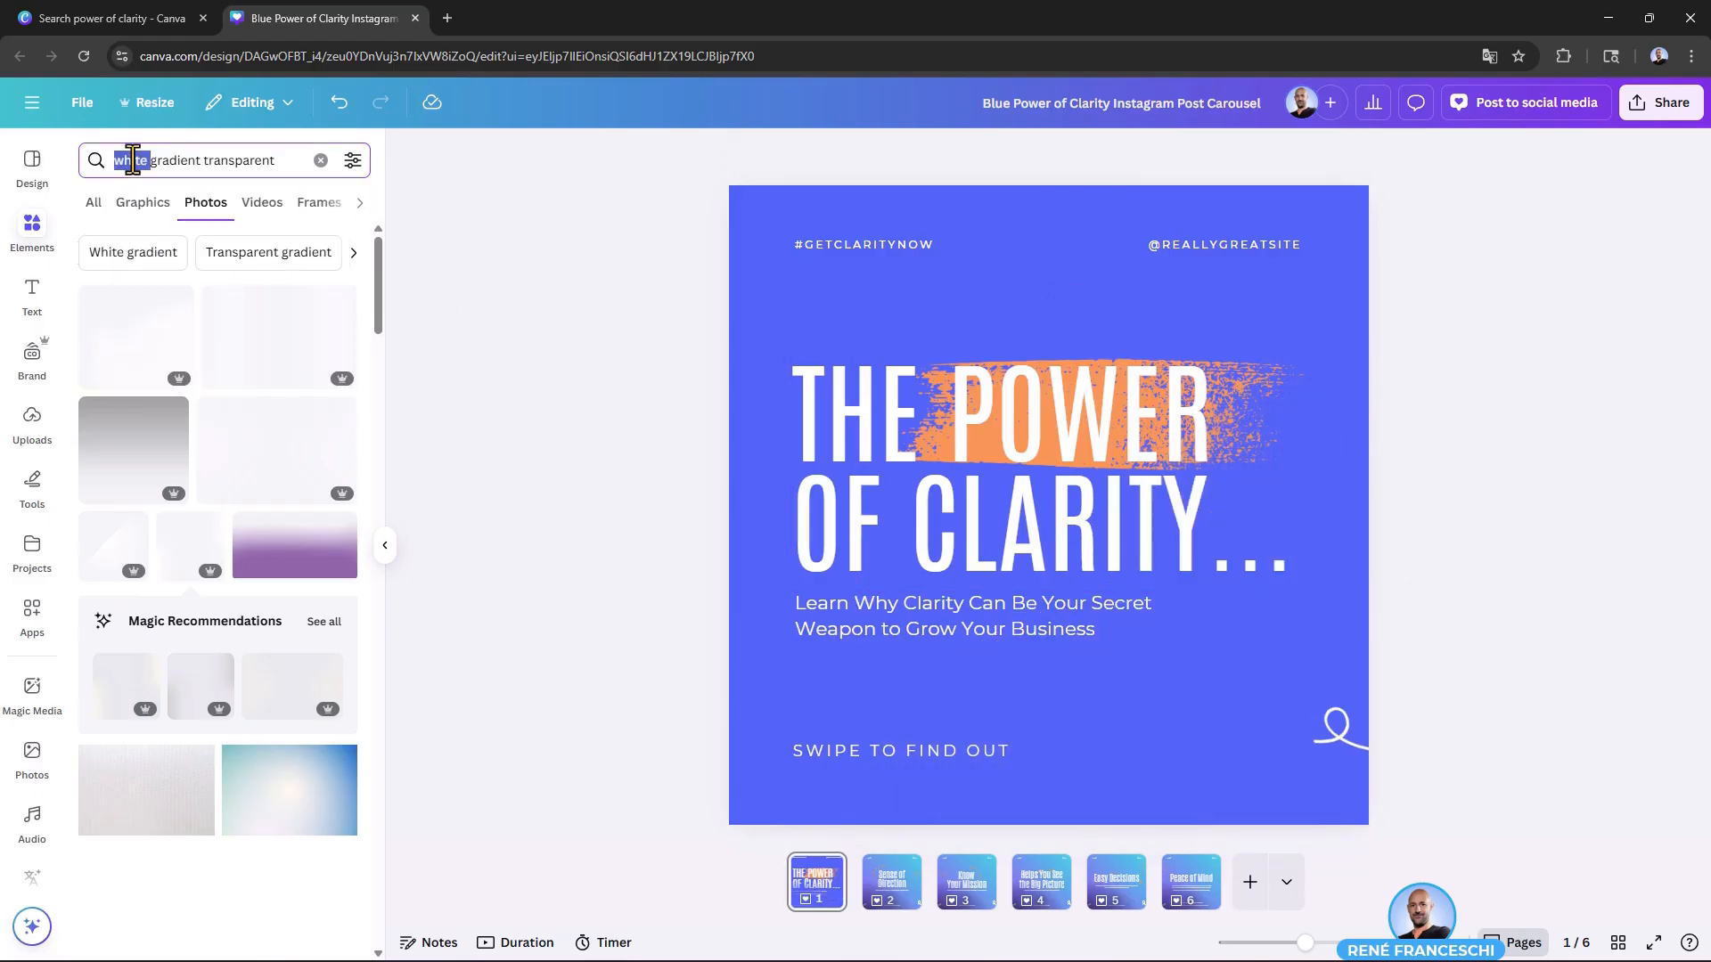
text(shadow)
key(Return)
scroll(237, 378, down, 5)
click(271, 475)
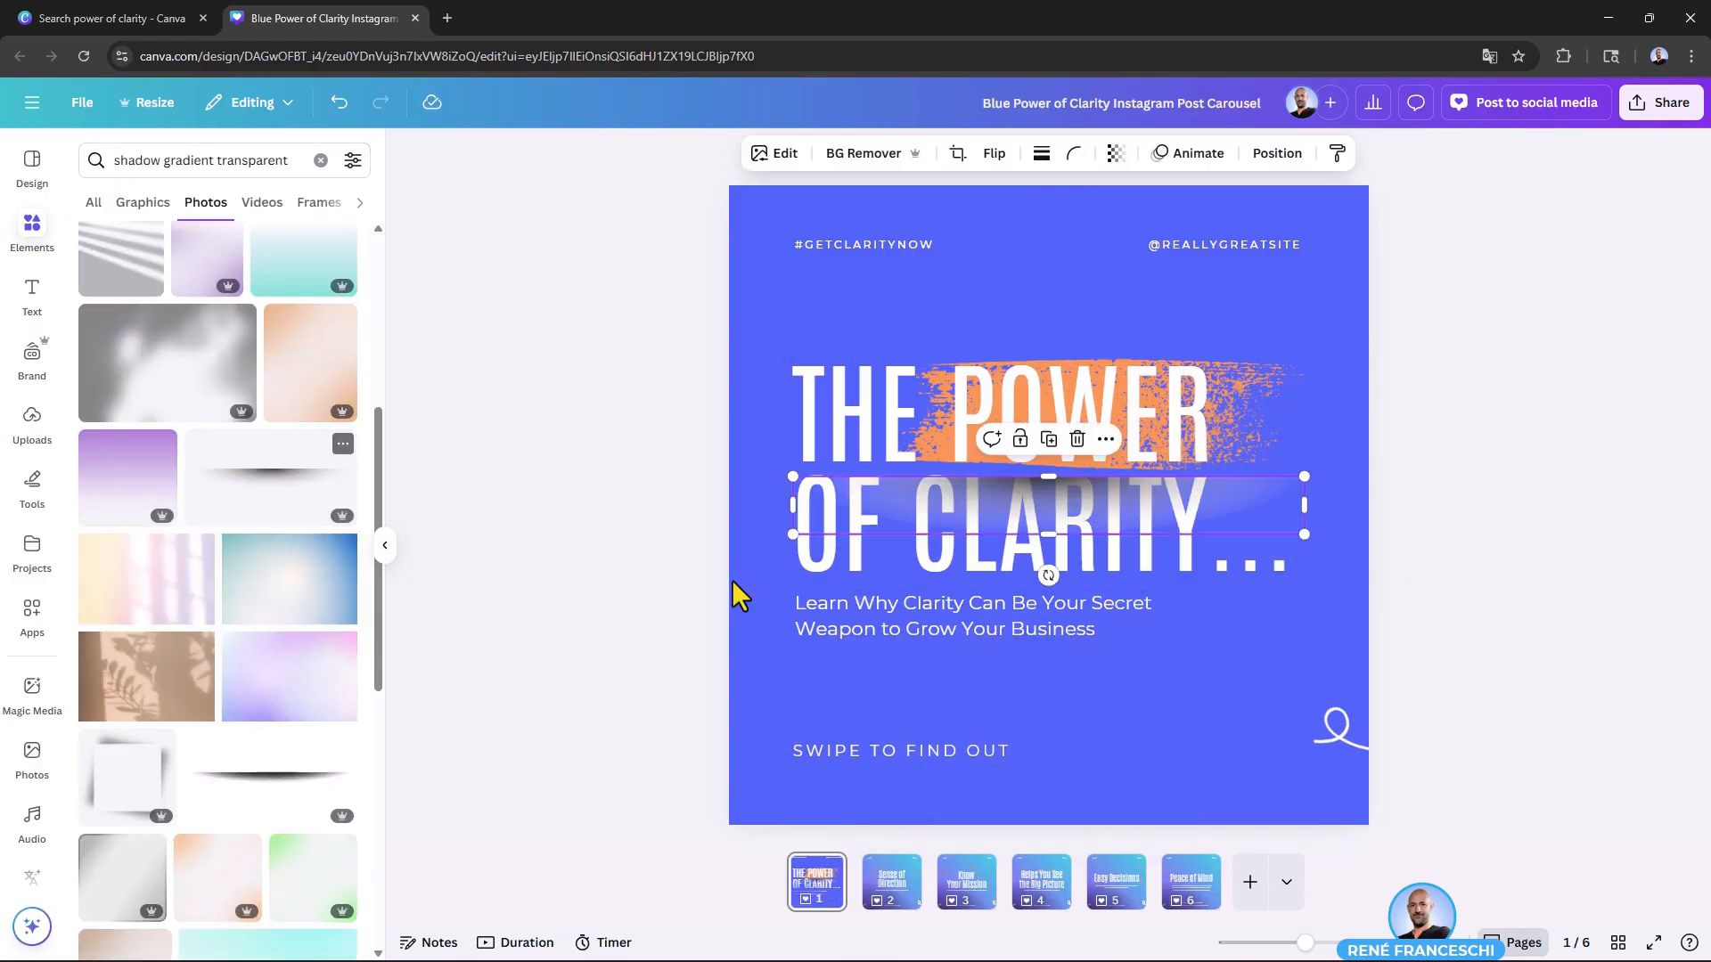
drag(1235, 517, 1222, 686)
Step: Try the square frame shadow on page 1, enlarged beyond the page edges so it frames the content
click(125, 923)
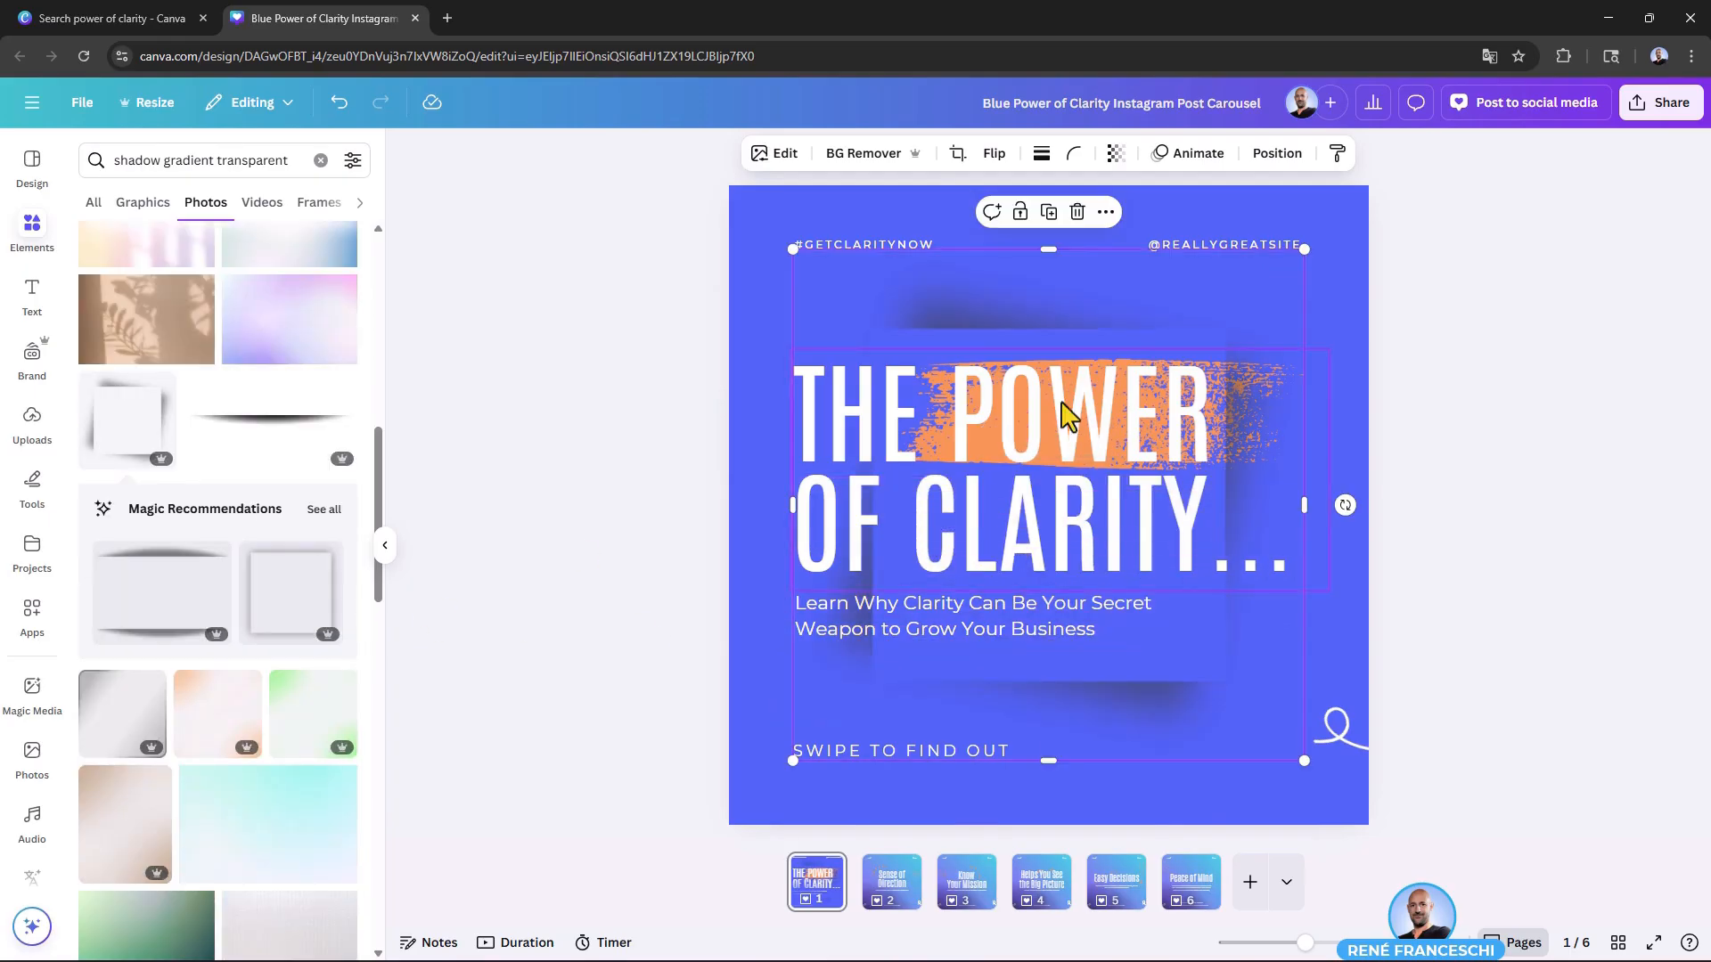
drag(1307, 251, 1533, 157)
click(829, 180)
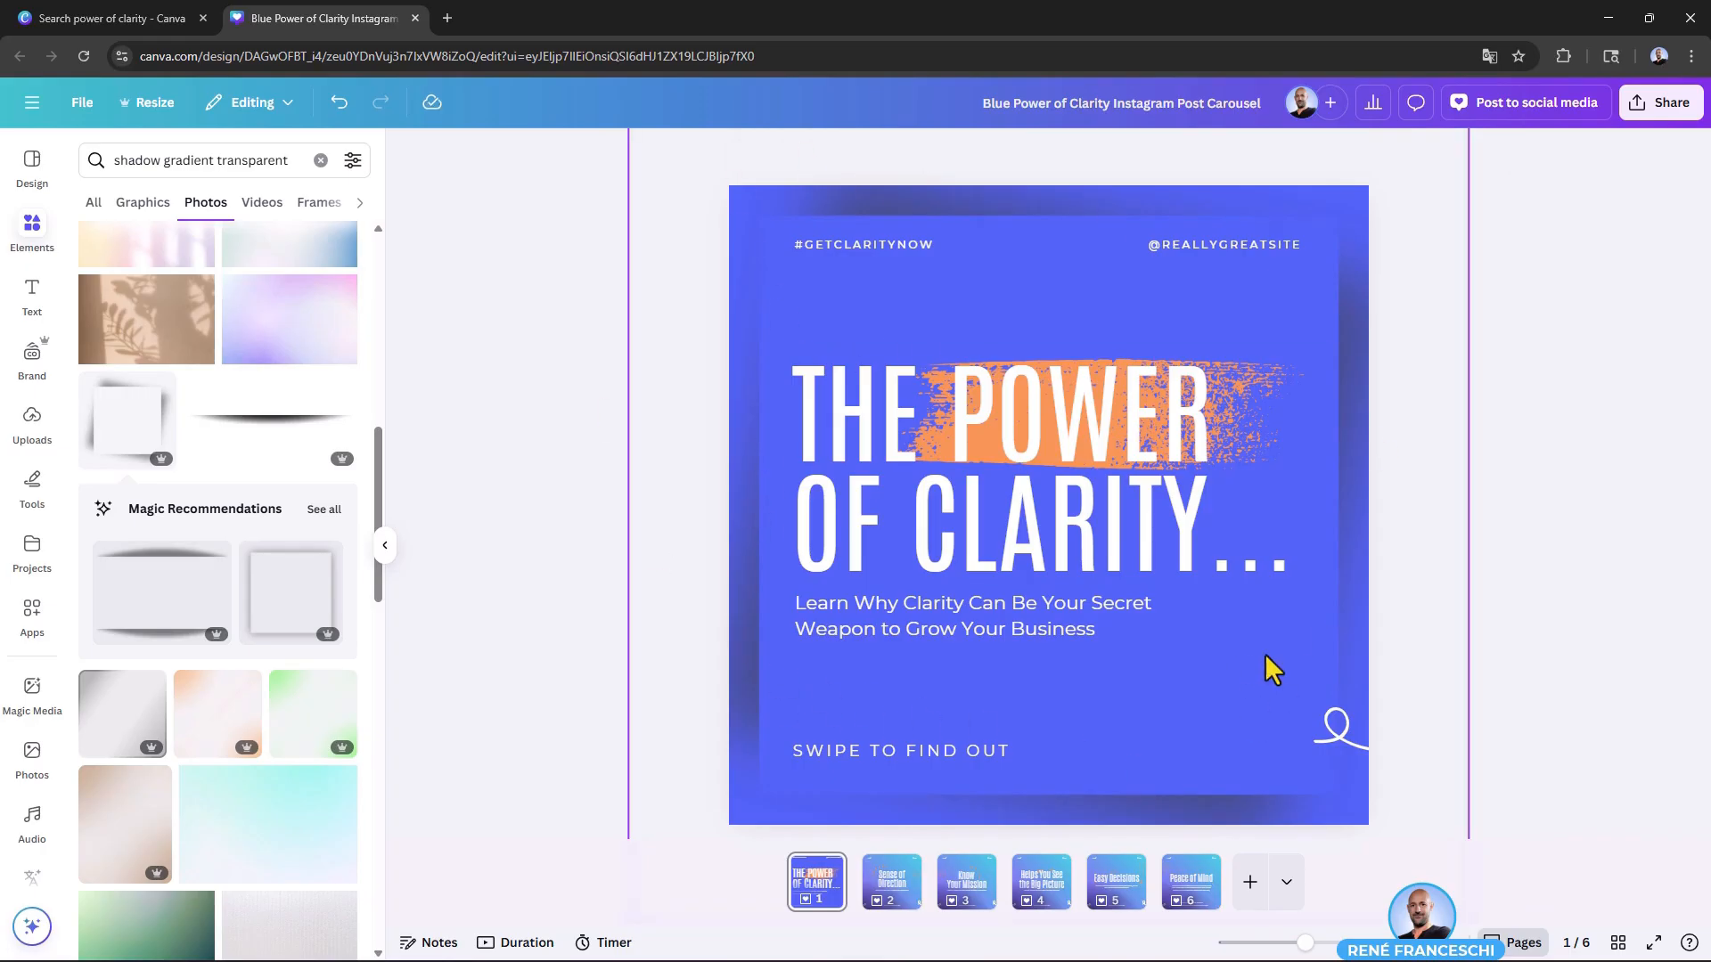
Step: Search the photos for "Drop shadow" and browse the shadow images
click(176, 164)
triple_click(179, 164)
text(shadow ellipse)
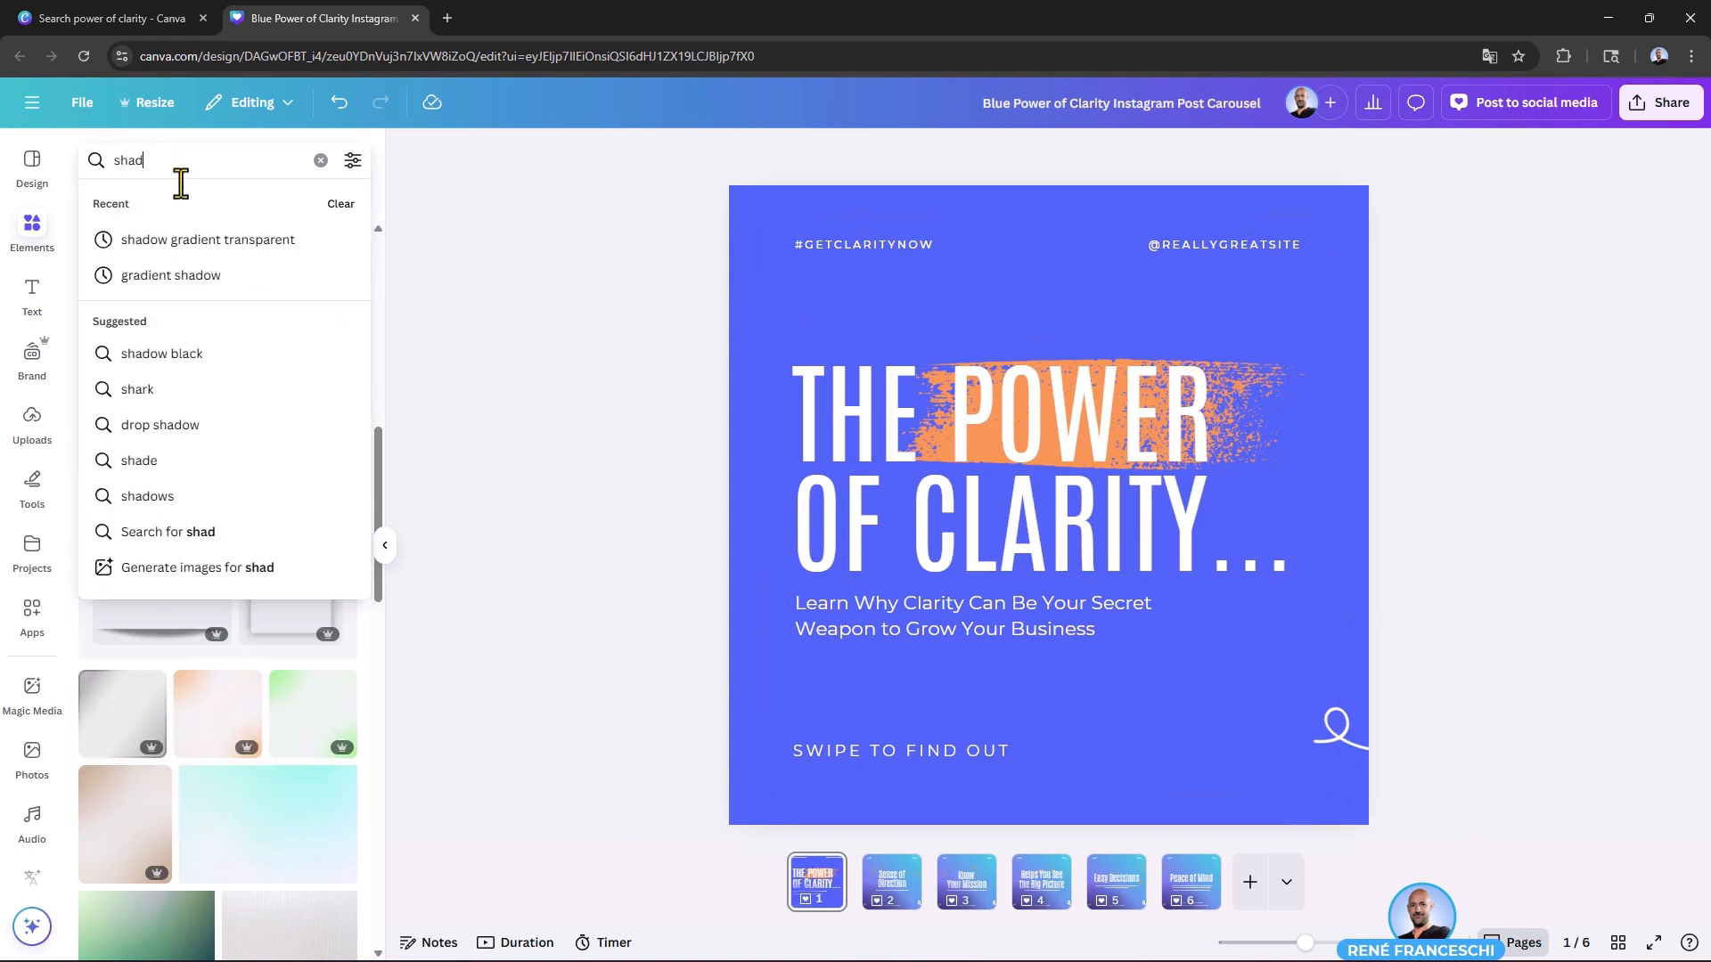
key(Return)
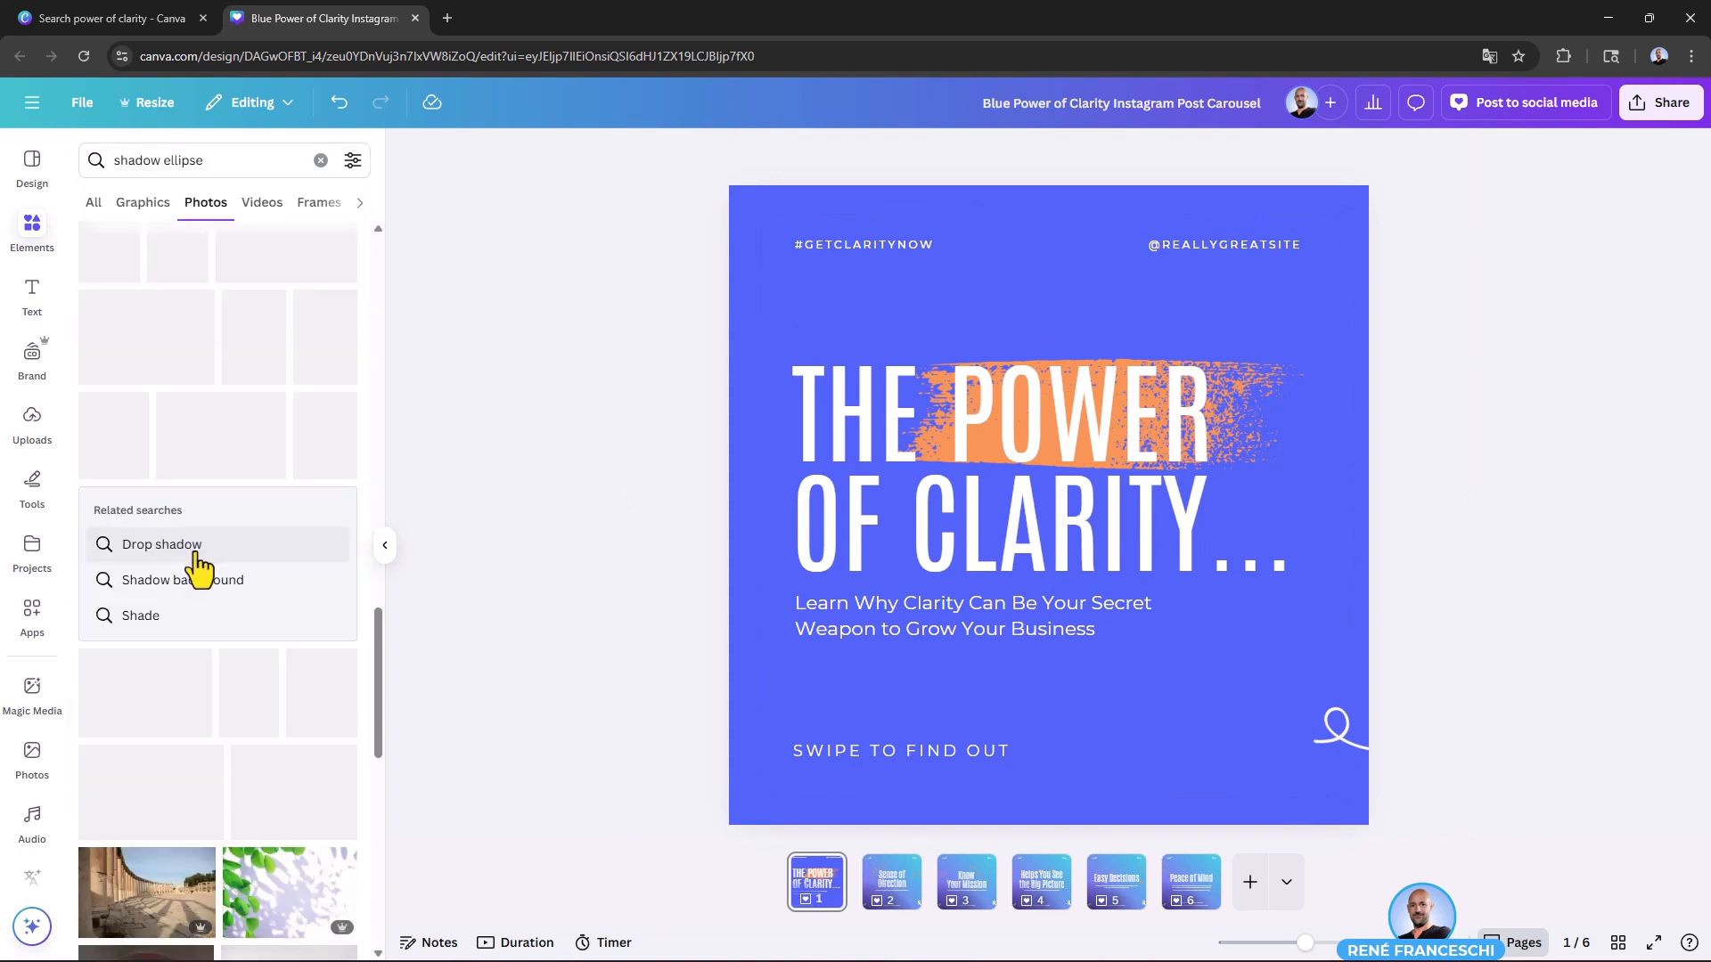
click(195, 551)
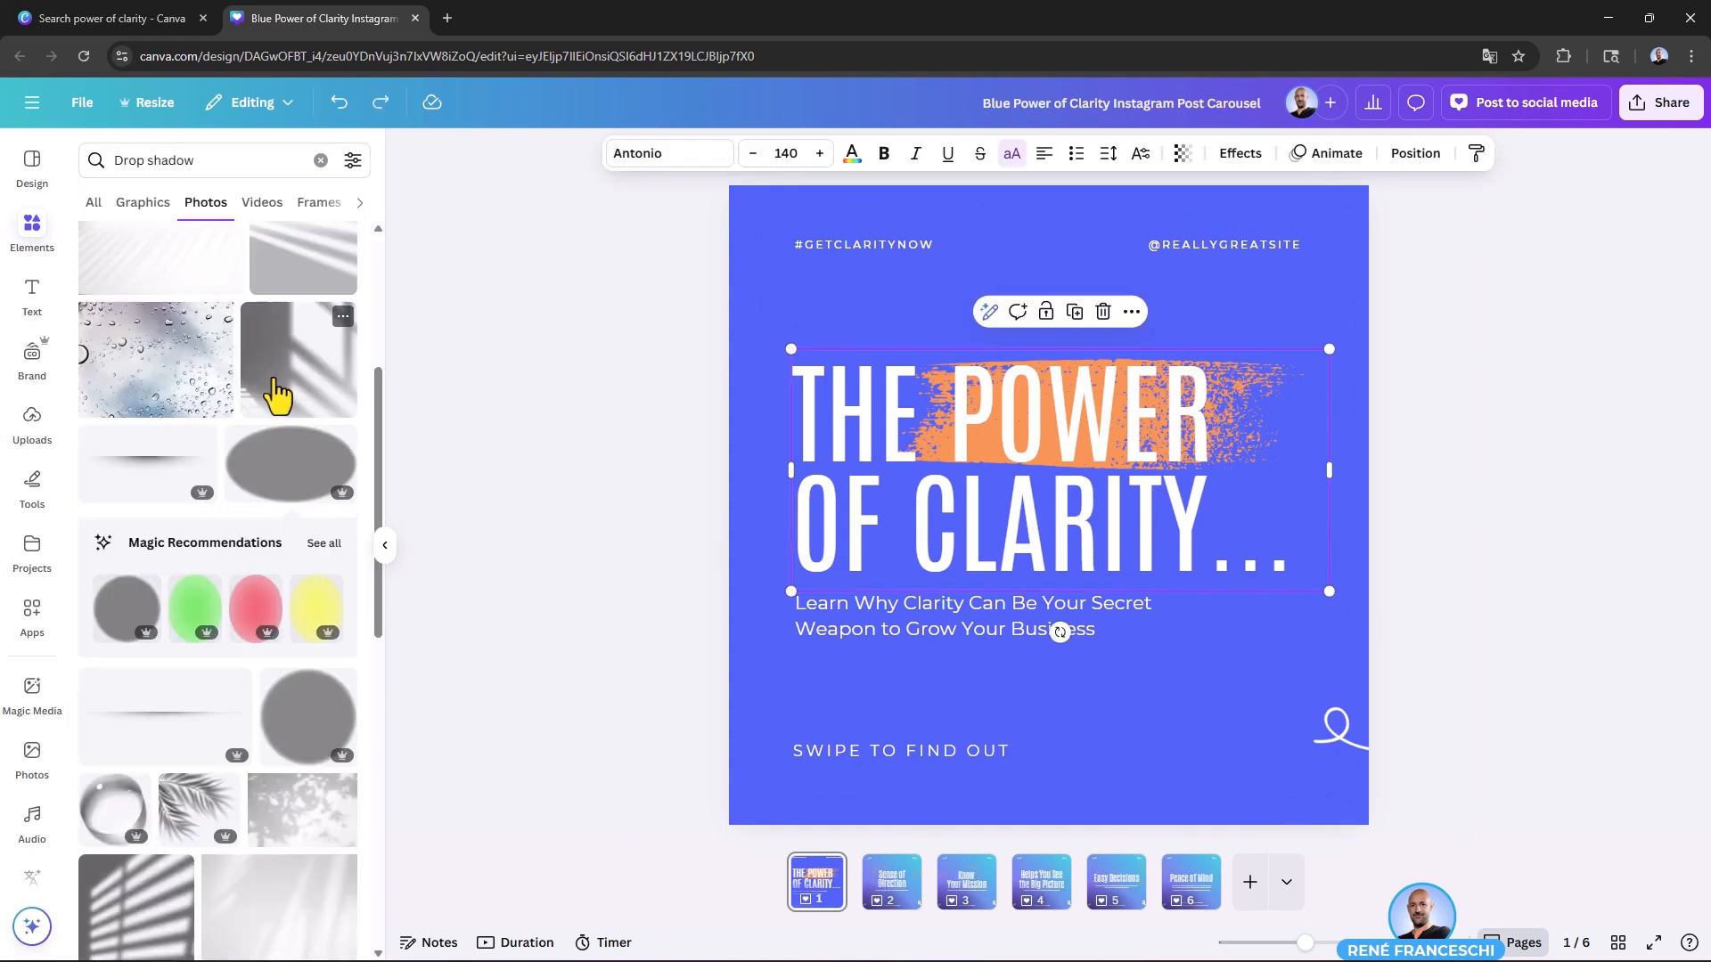
scroll(272, 381, up, 2)
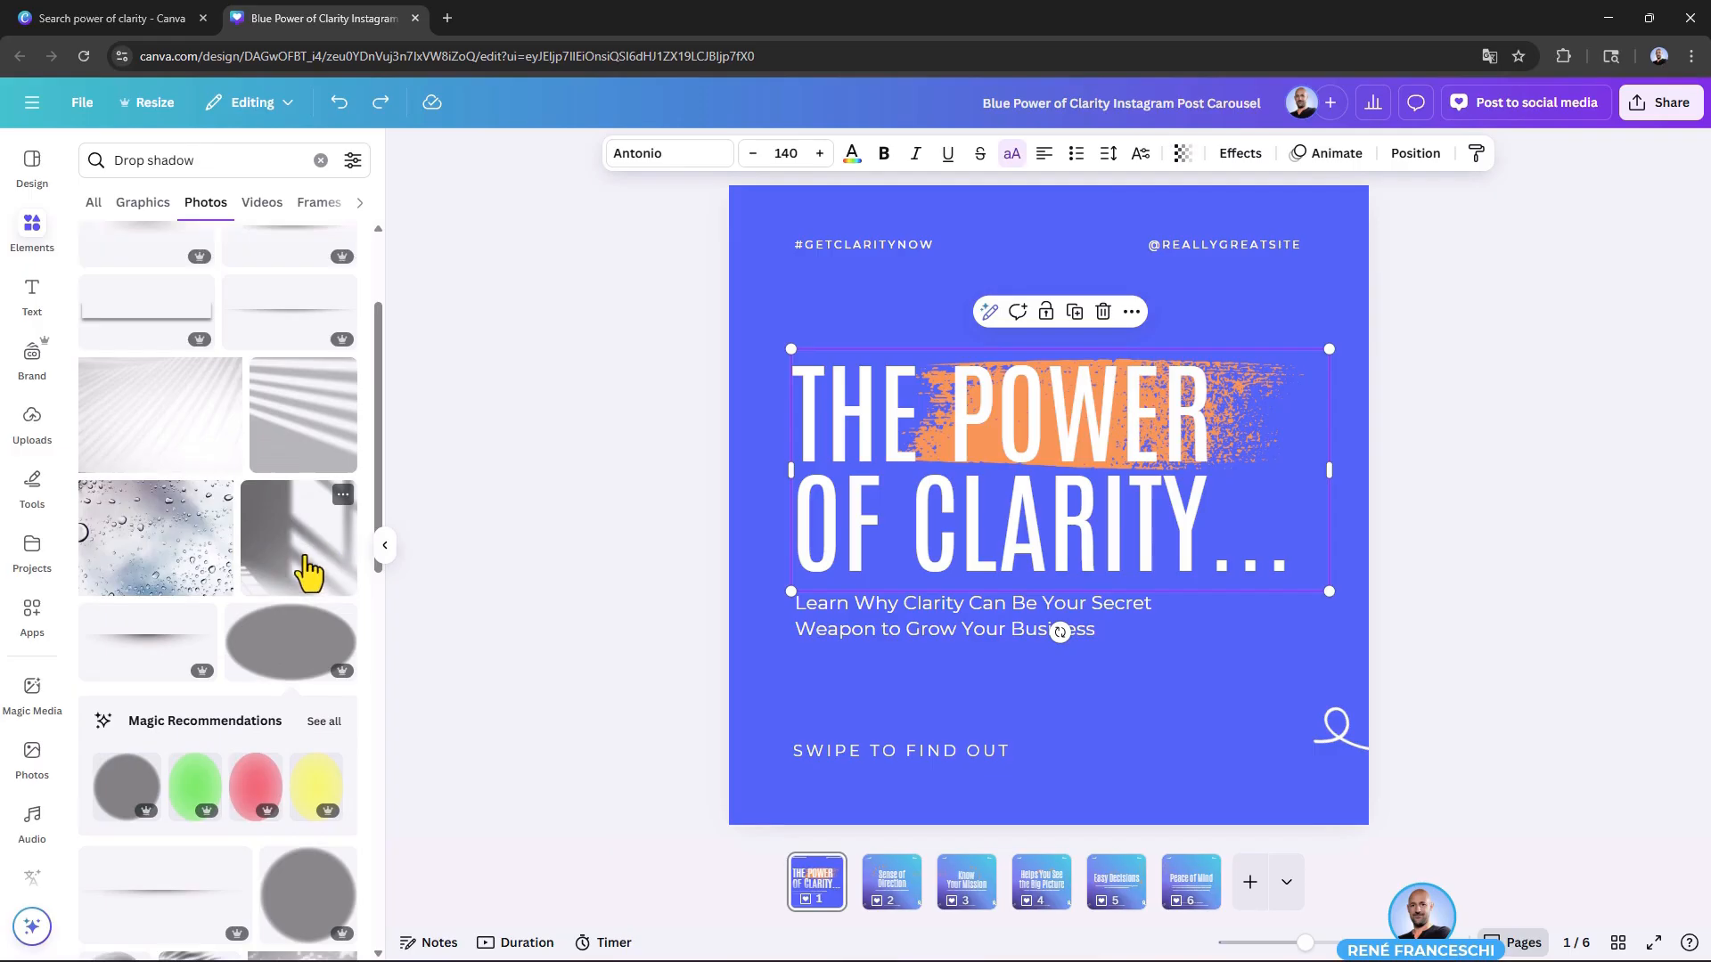
Step: Add the window-shadow photo to page 1 and send it behind the text and brush stroke
click(306, 570)
right_click(940, 294)
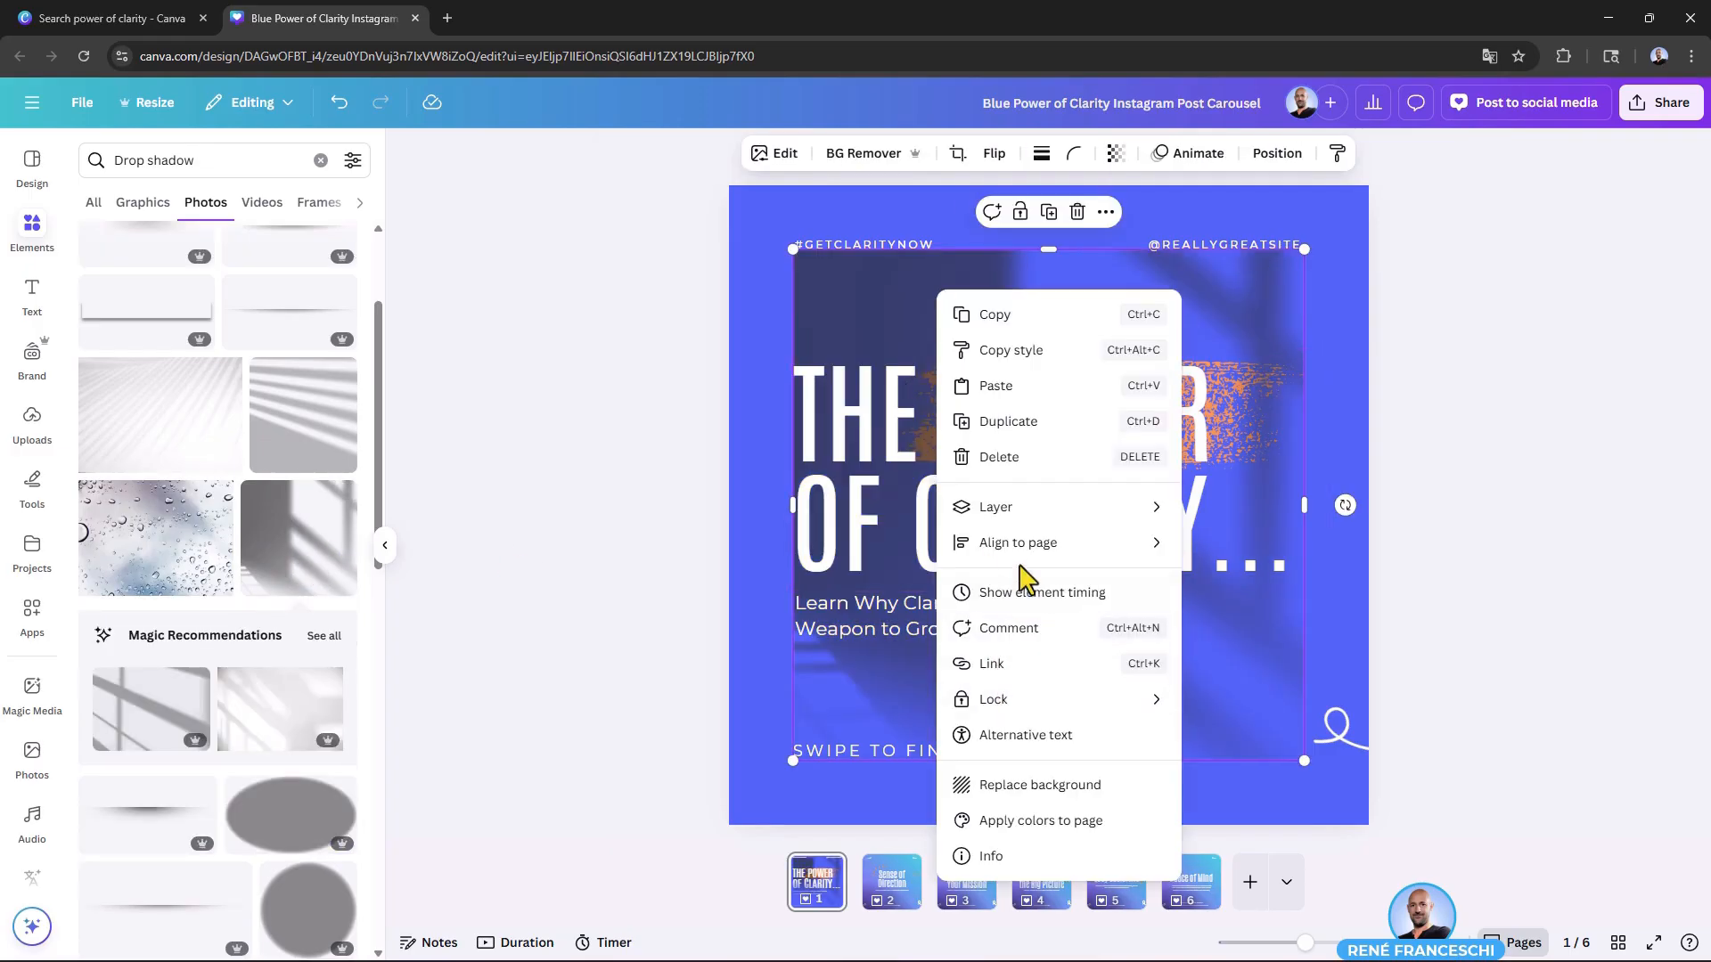
mouse_move(1015, 512)
click(1296, 617)
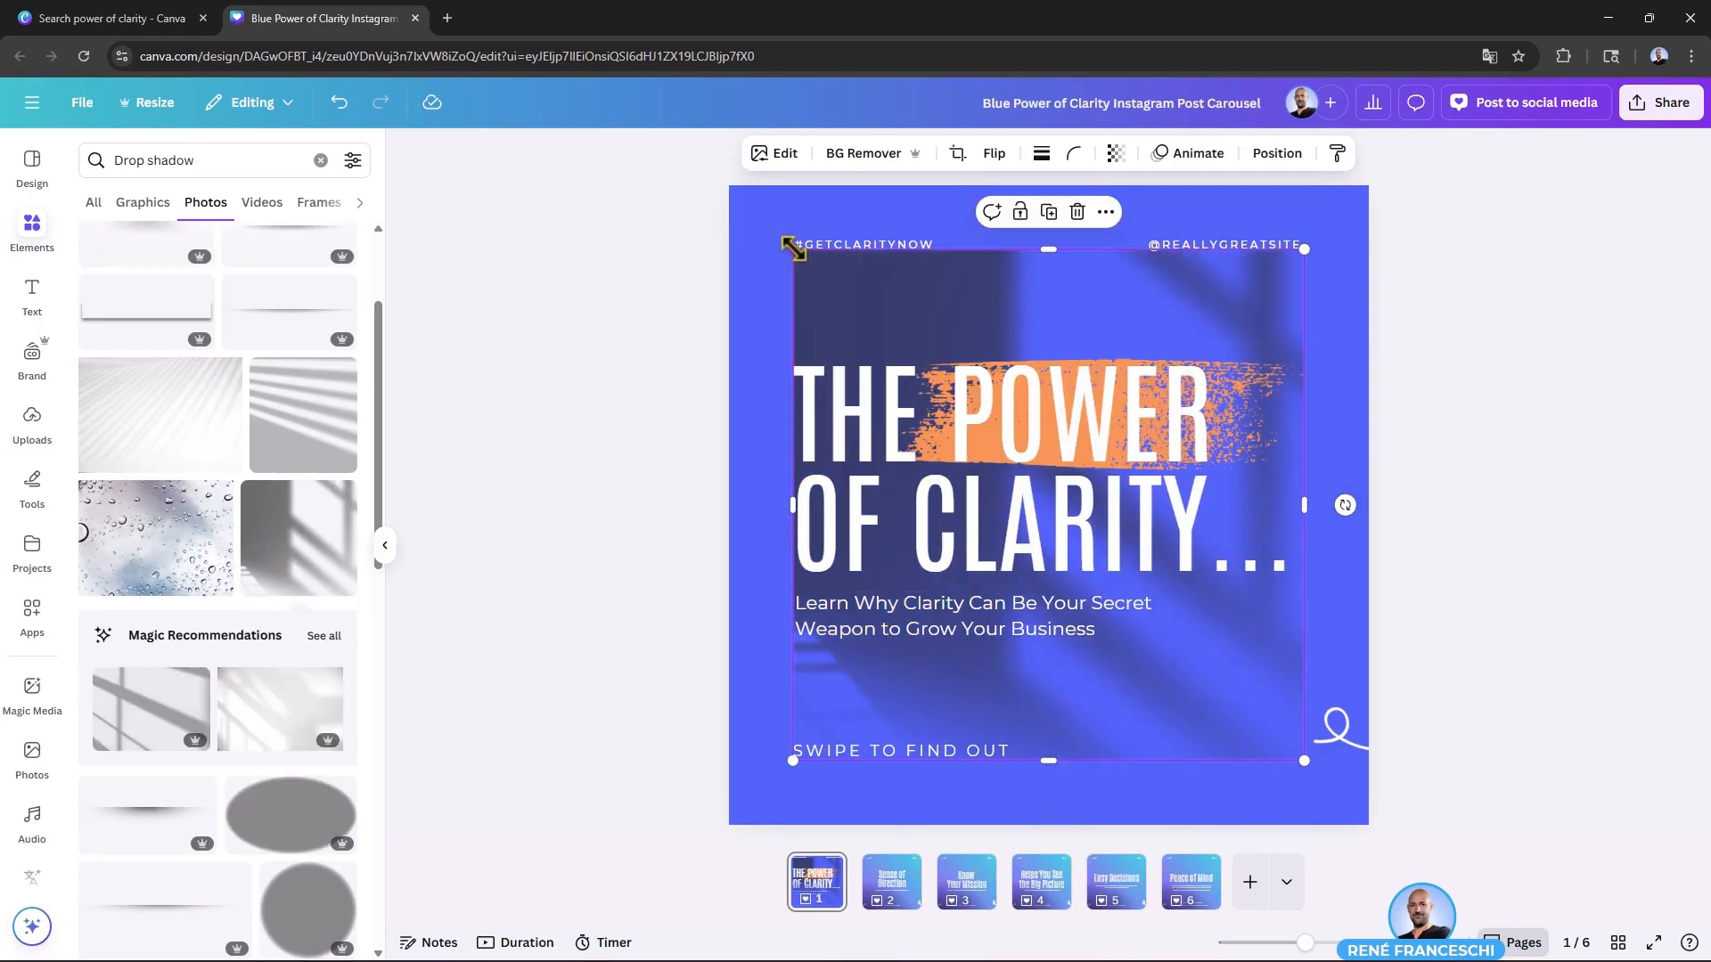
Step: Enlarge the window-shadow photo to cover all of page 1, and delete it
drag(793, 249, 727, 184)
drag(1305, 761, 1374, 829)
click(1509, 508)
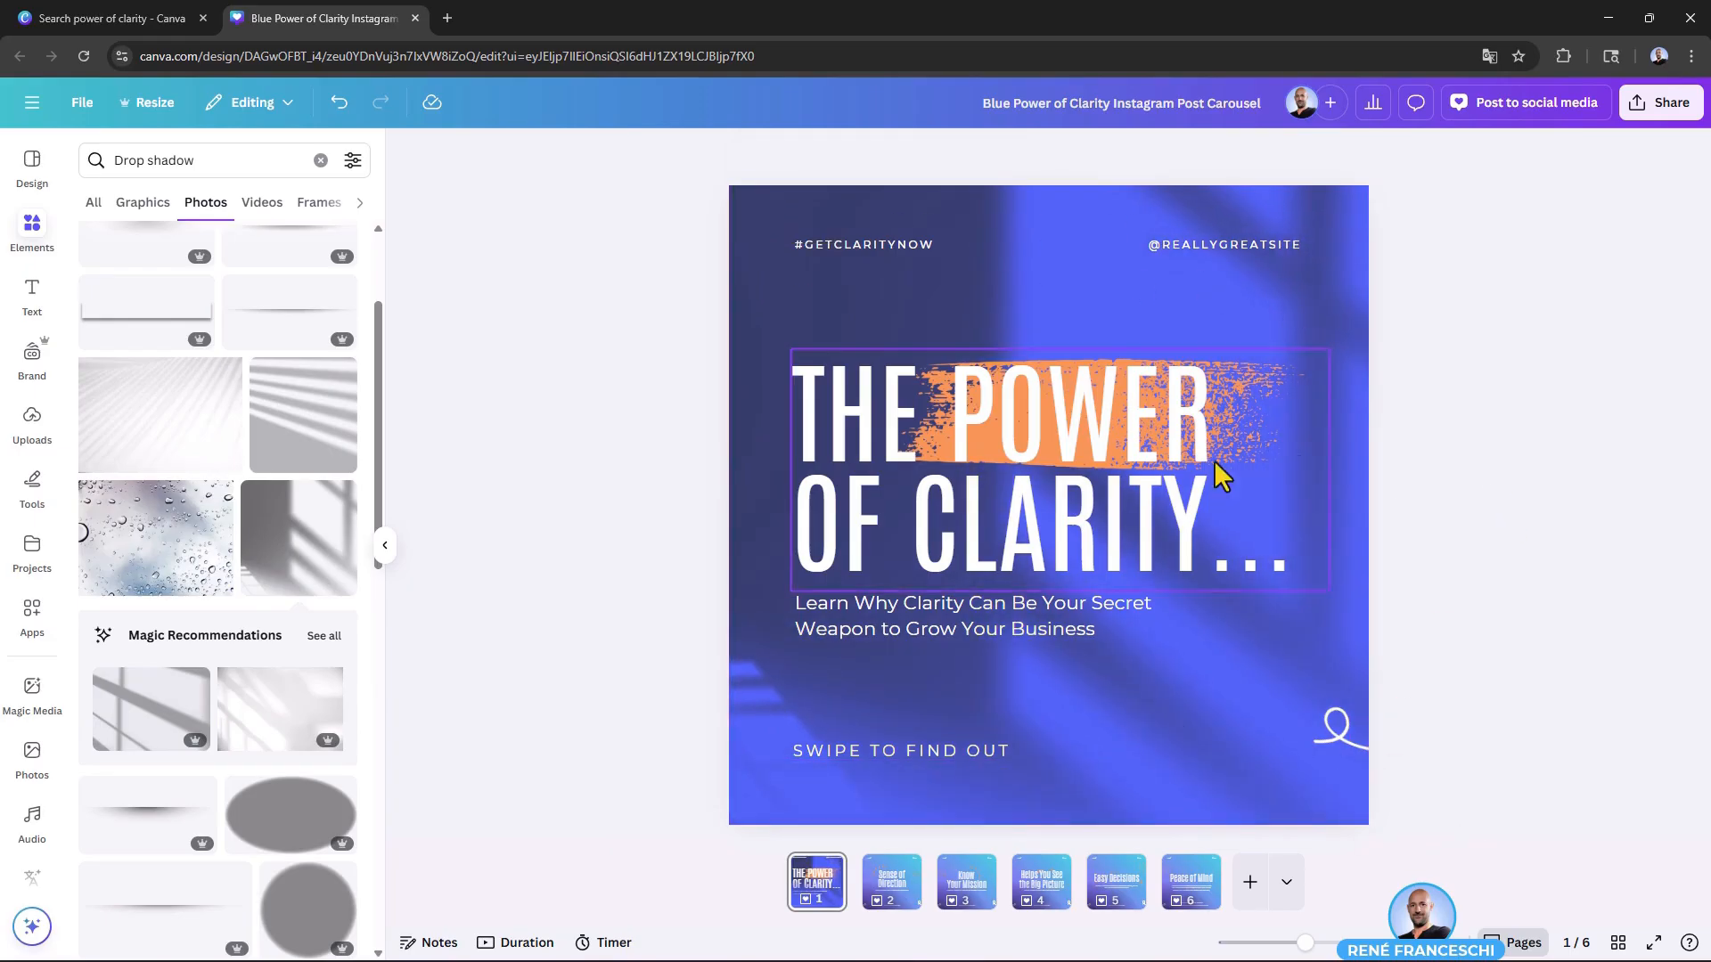
click(750, 276)
key(Delete)
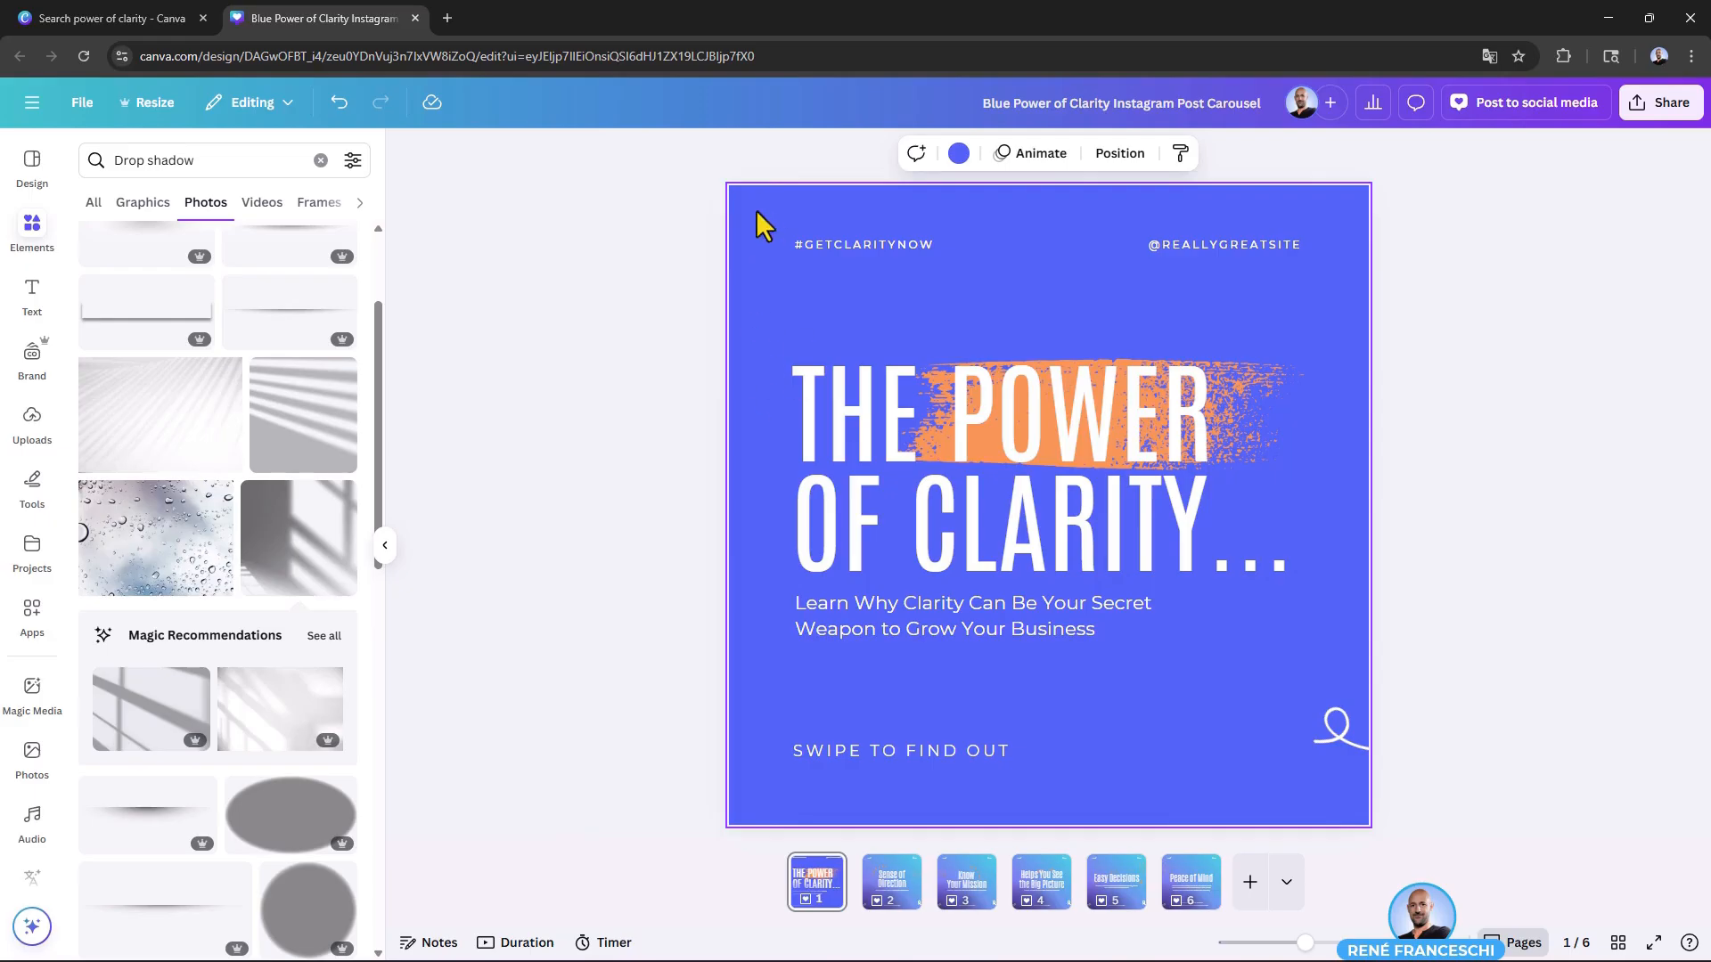
Step: Compare the color options offered for page 1's background with those for the heading text
click(958, 153)
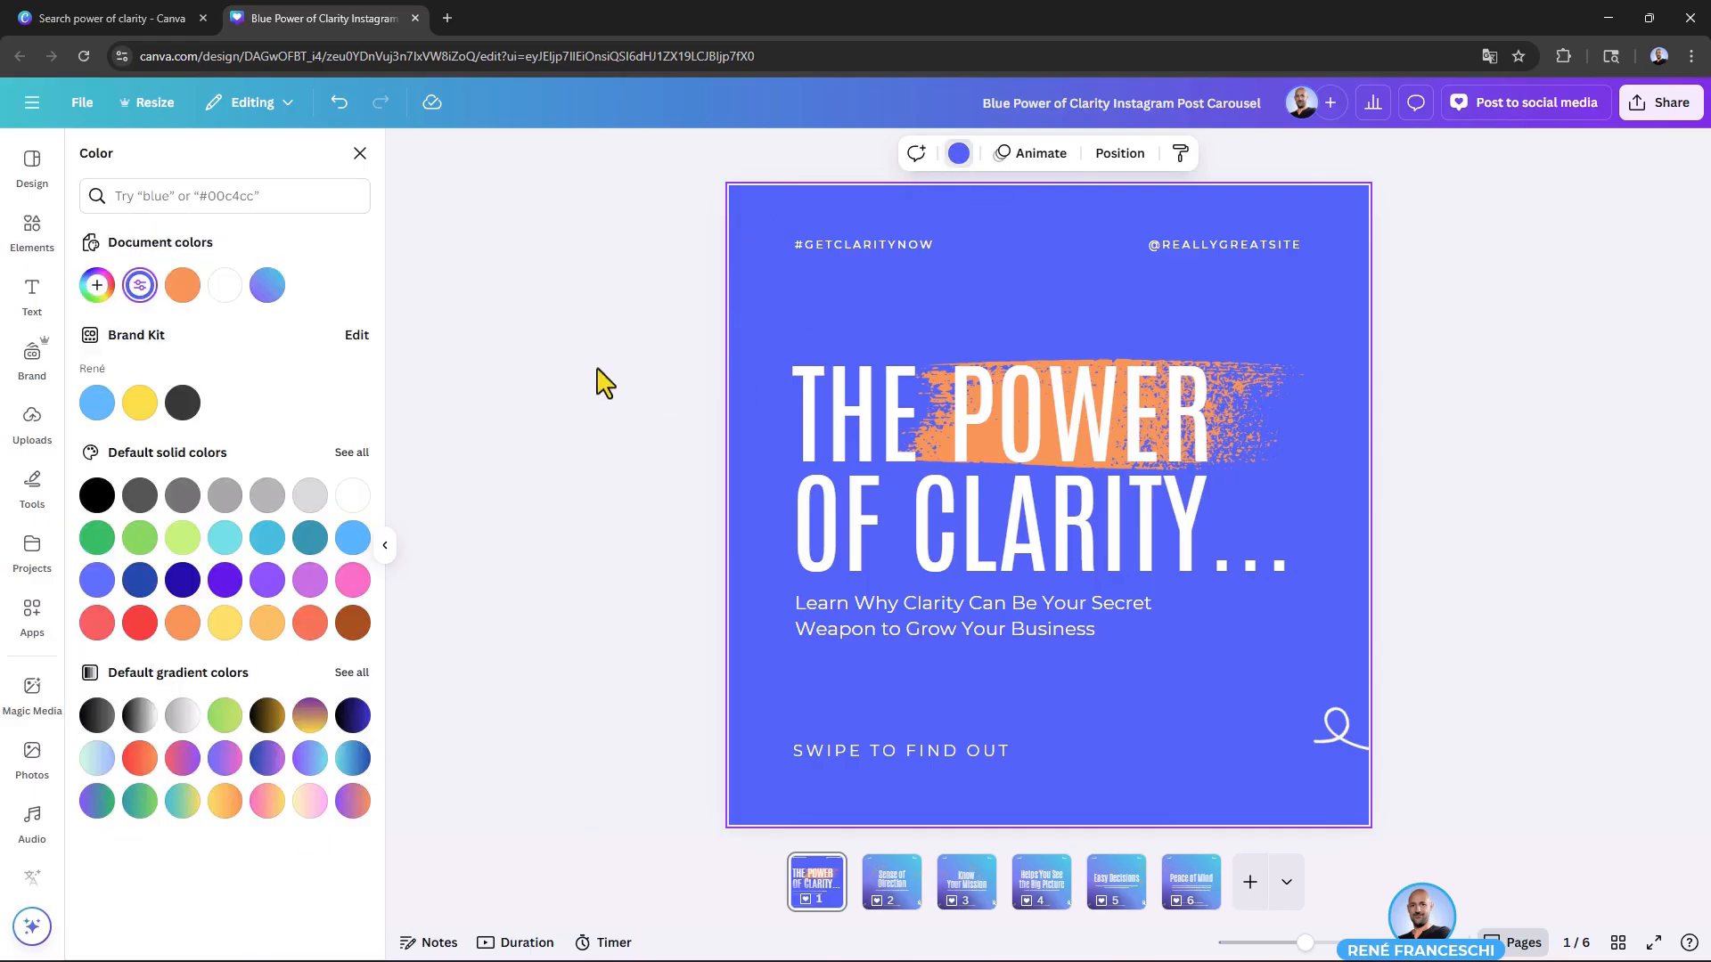
key(Escape)
click(857, 402)
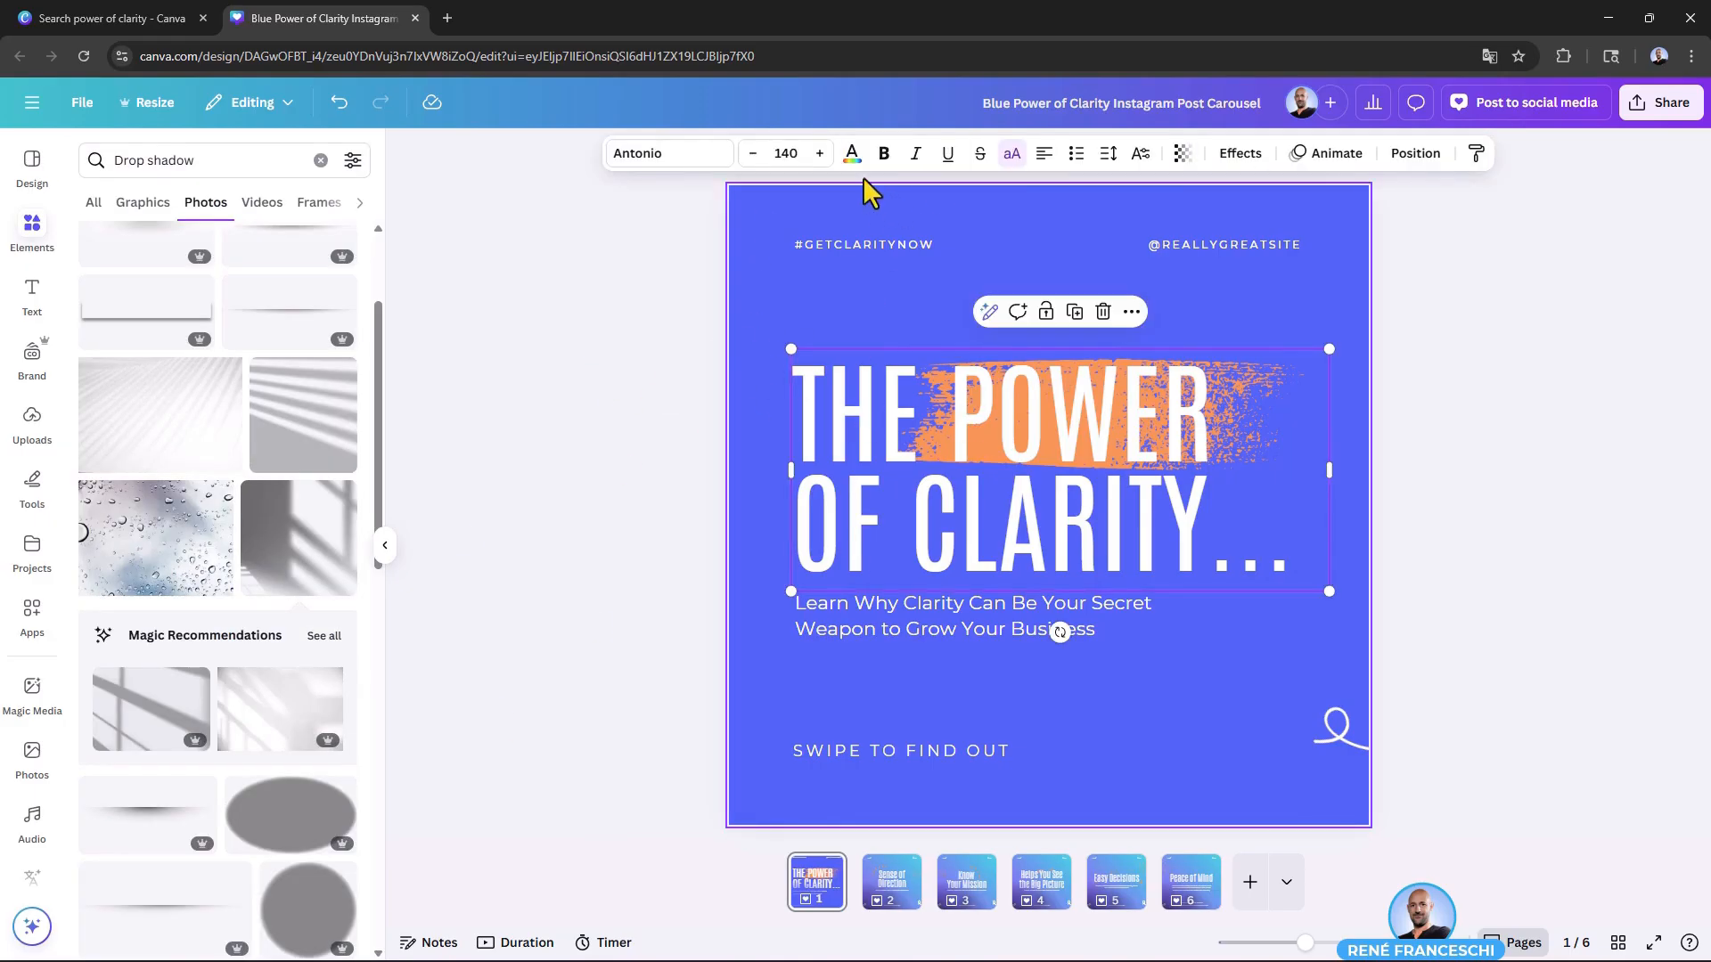
click(851, 153)
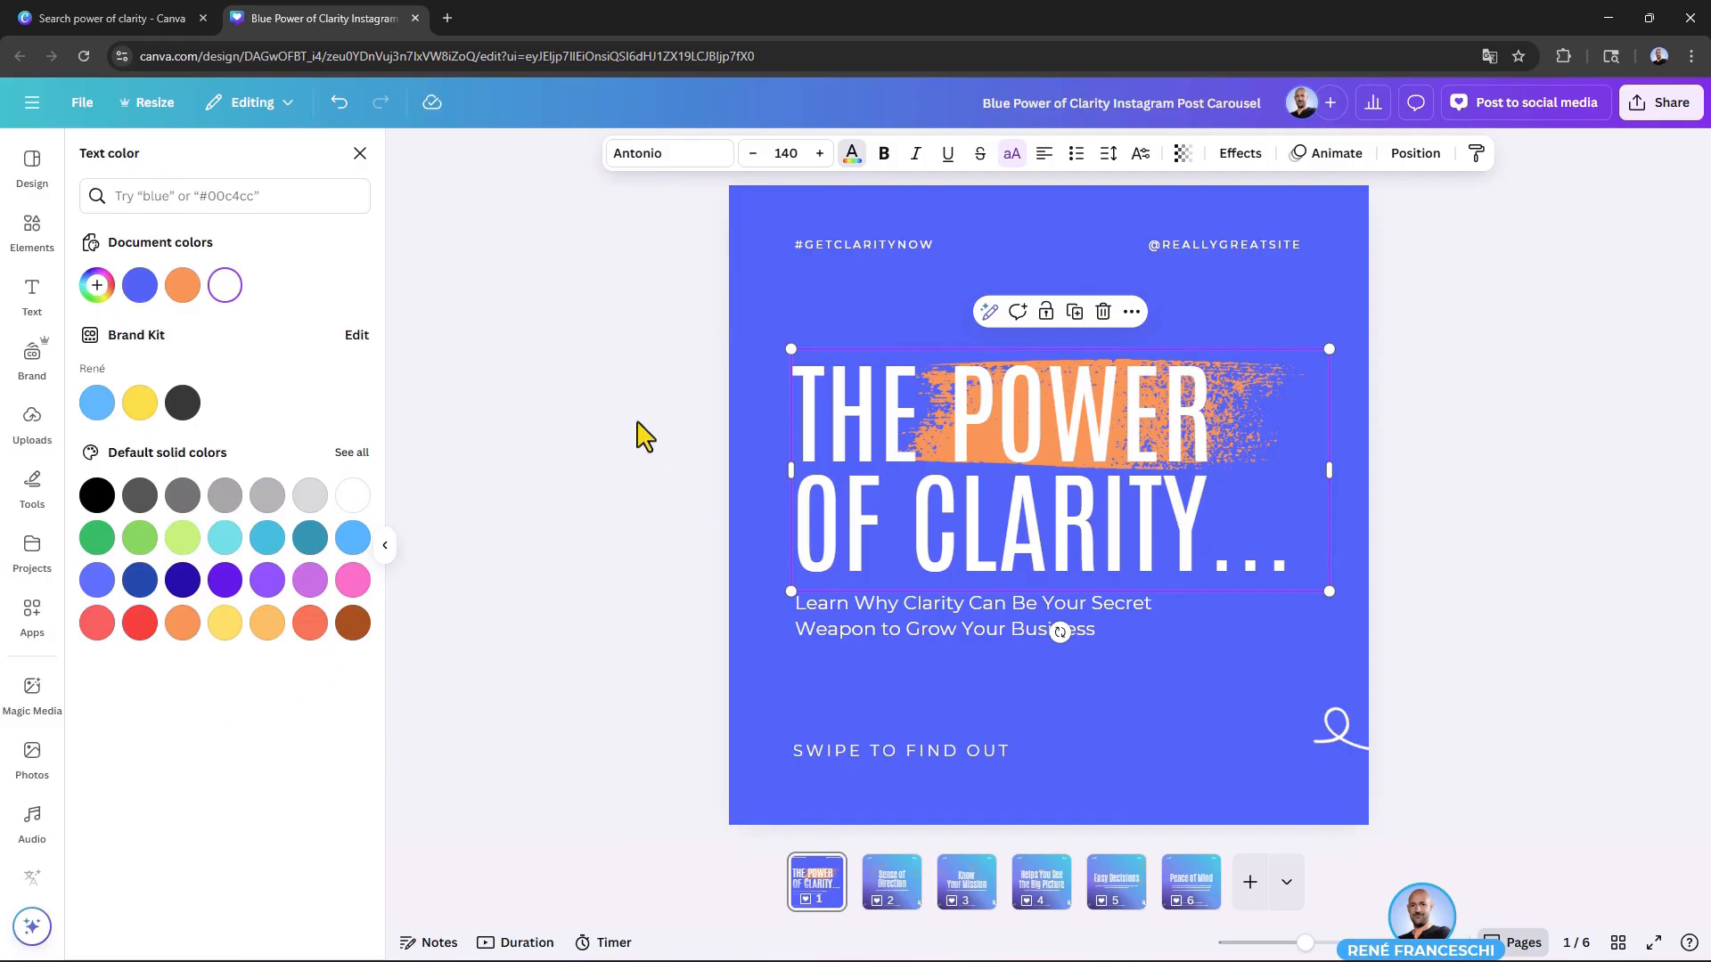
key(Escape)
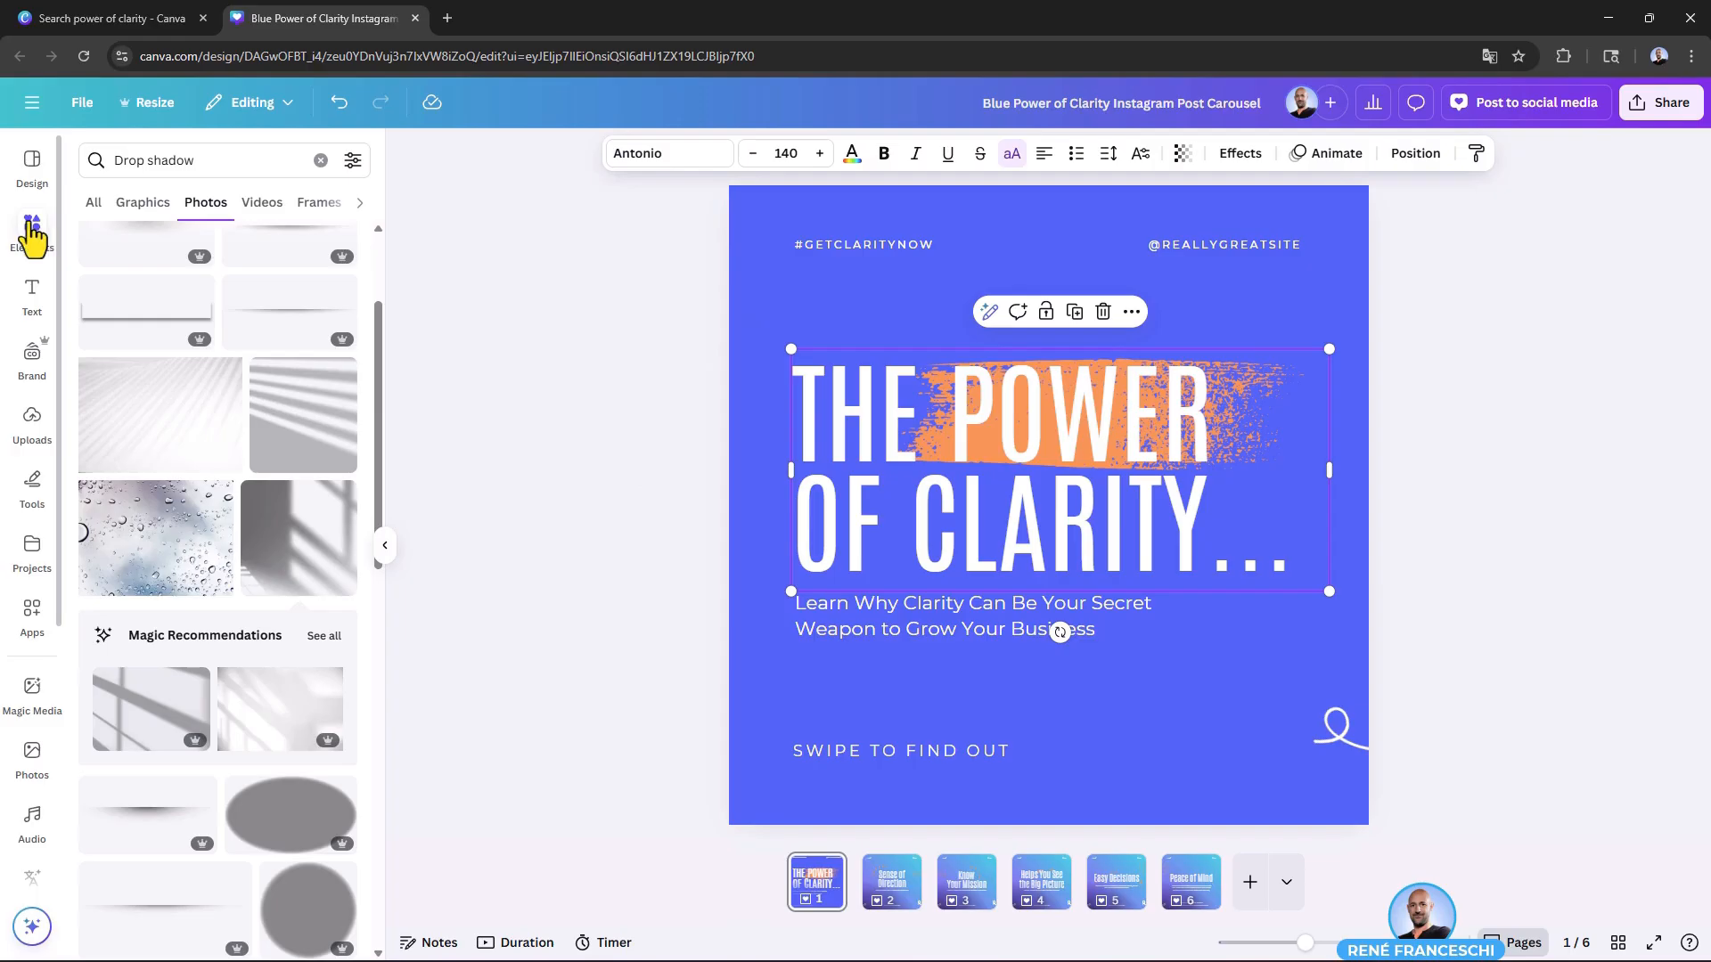
Step: Search the photos for "gradient"
click(131, 160)
key(ctrl+a)
text(gradient)
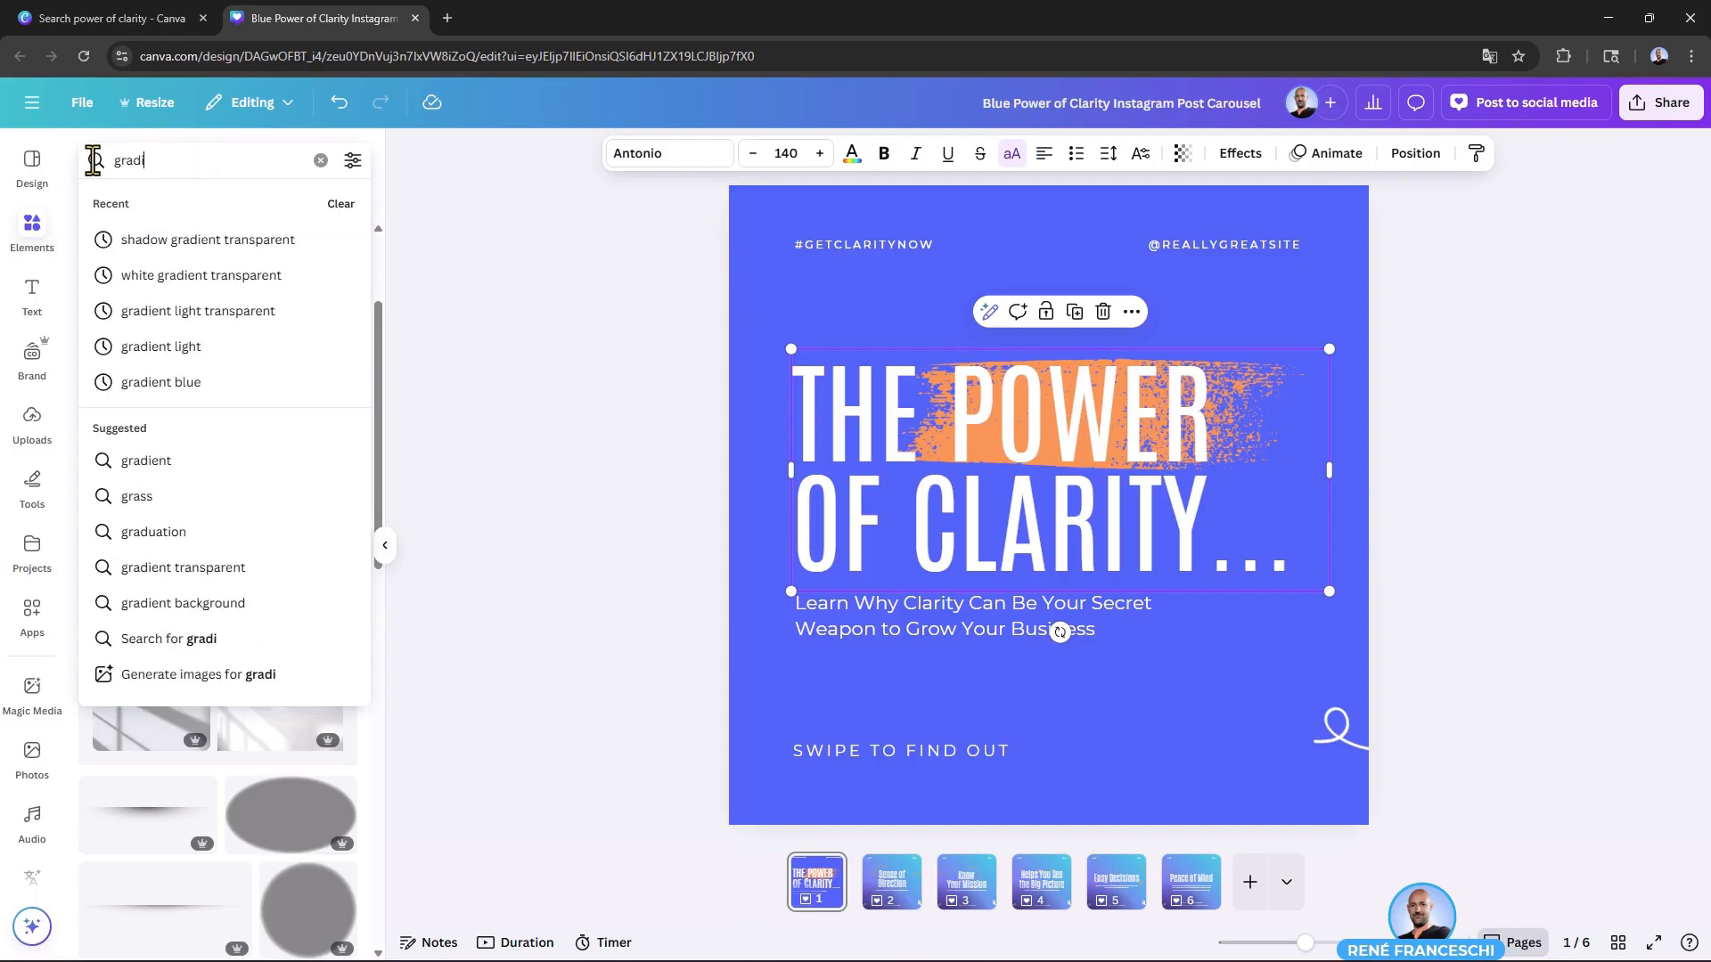
key(Return)
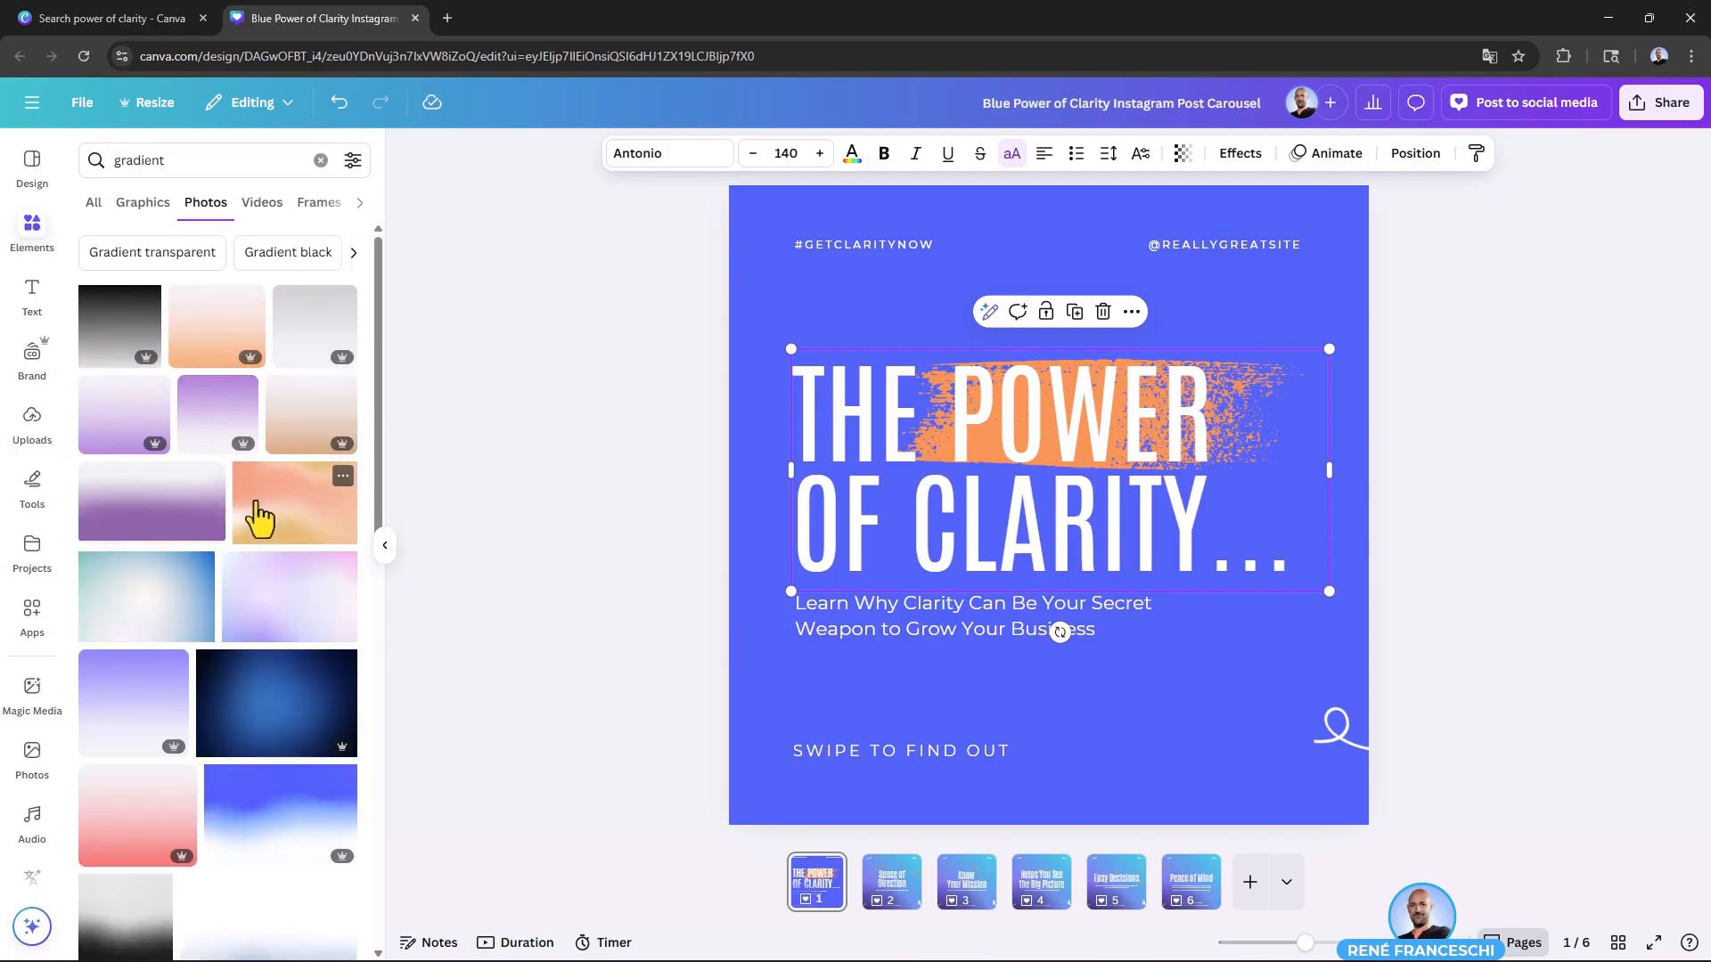